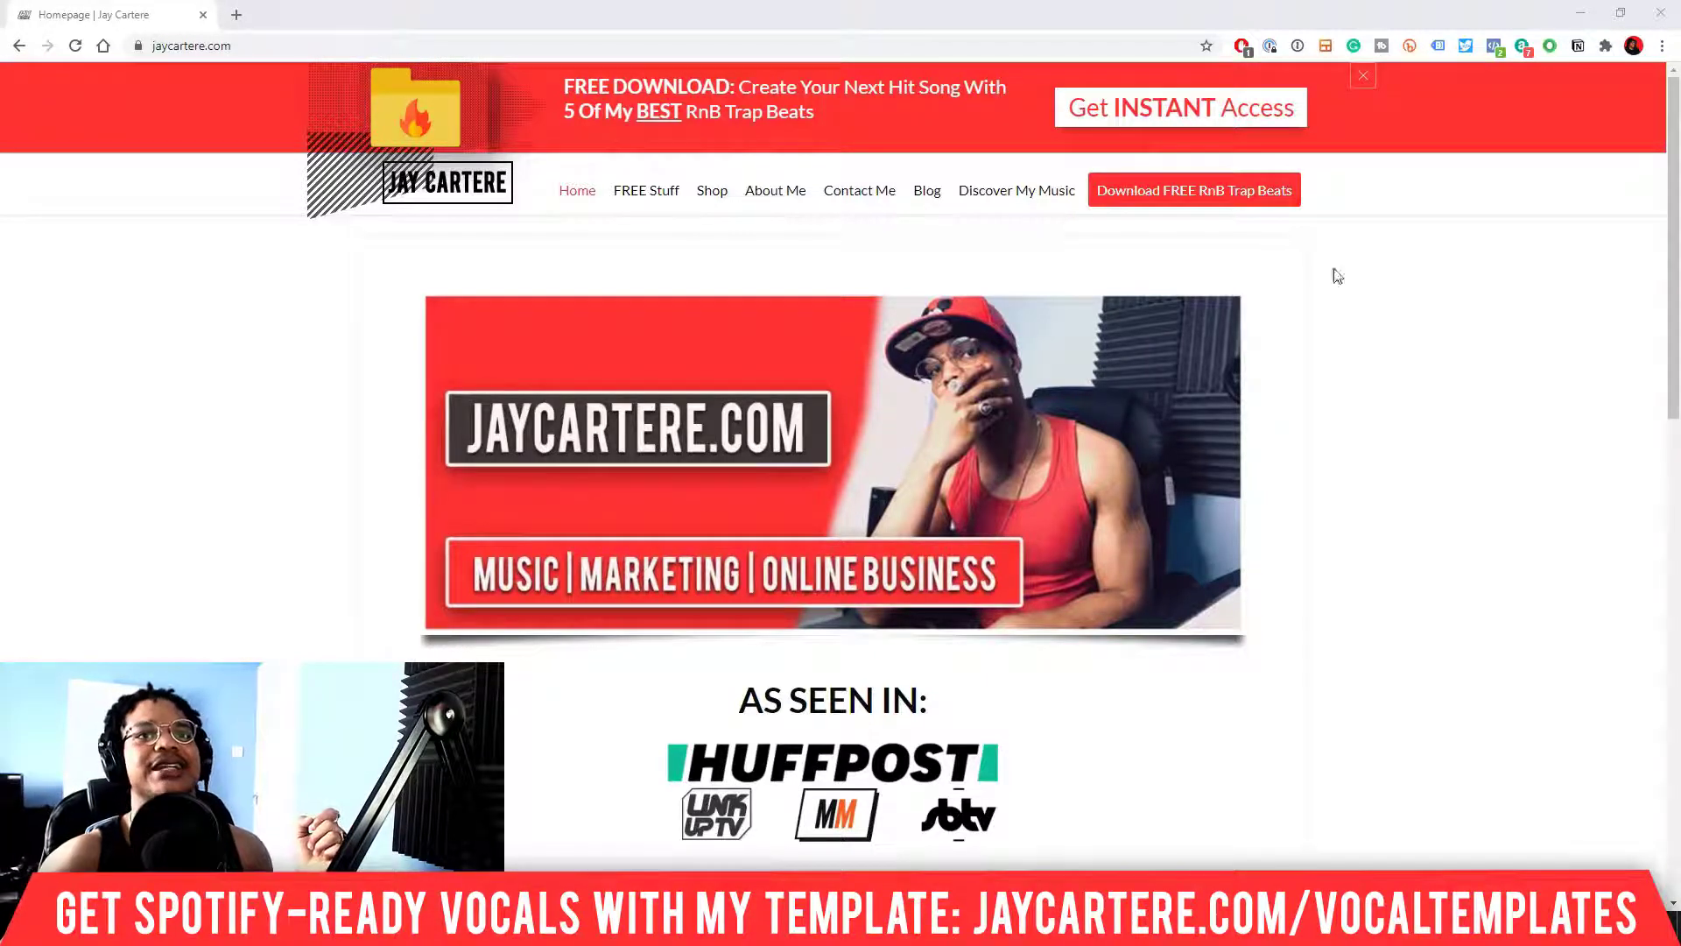
Step: Switch from the browser to the Orange Hair Beat Rec song in Studio One
left_click(1580, 12)
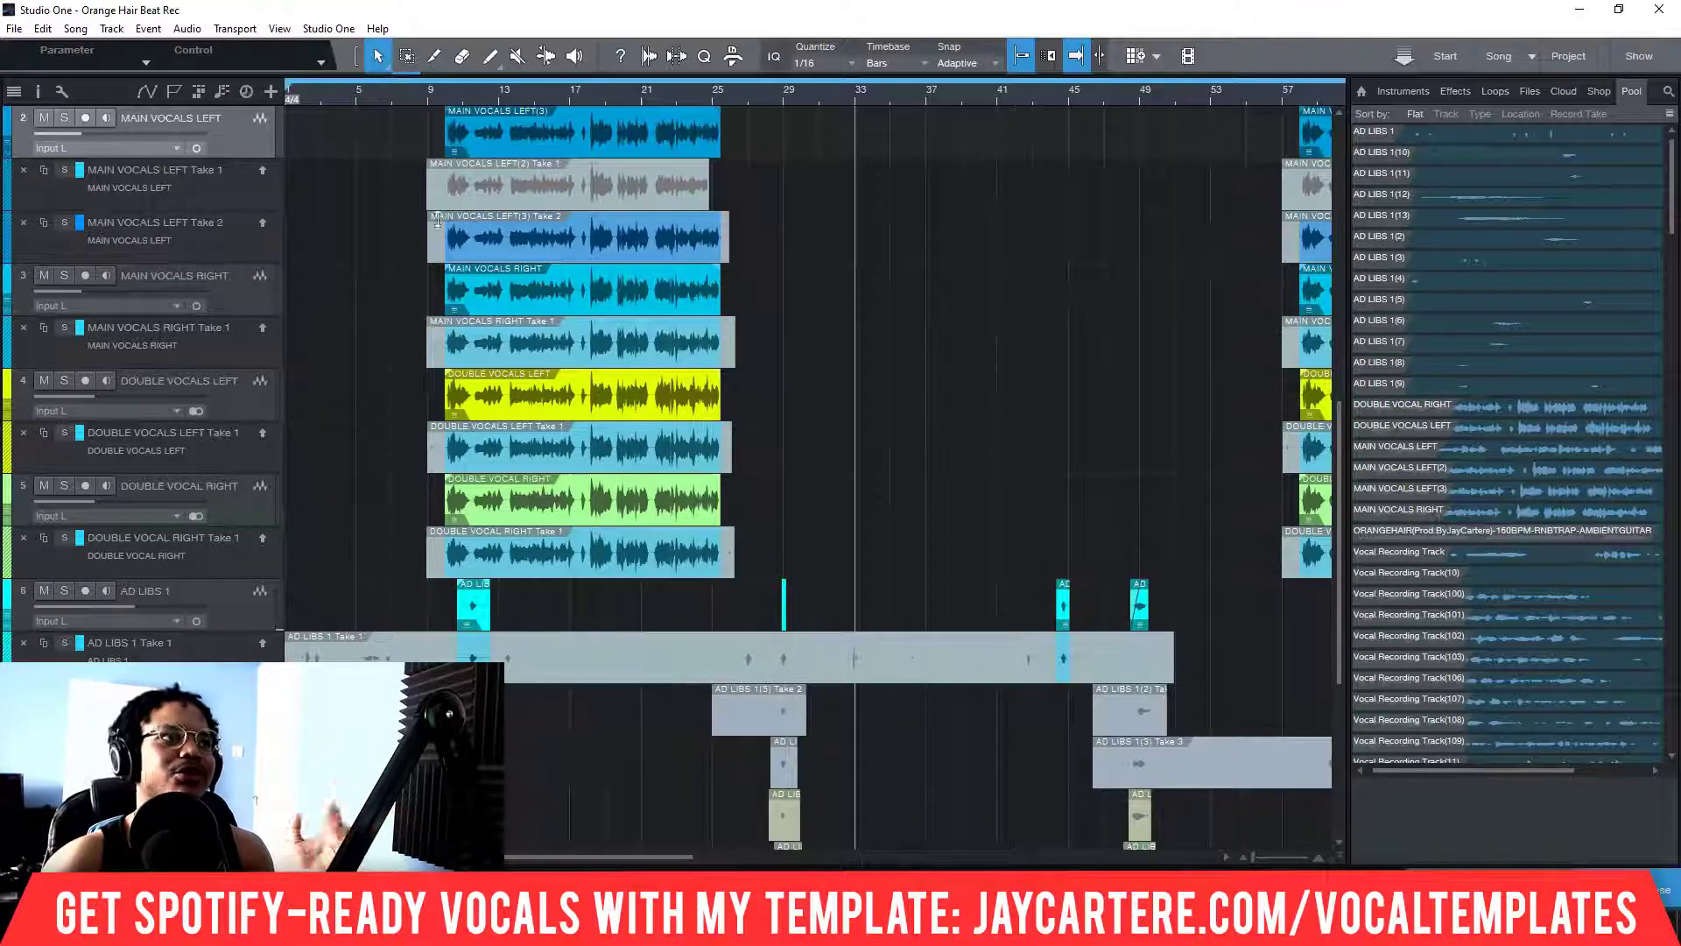
Step: Try turning off Stretch audio files to Song tempo in the general settings of Song Setup
left_click(330, 28)
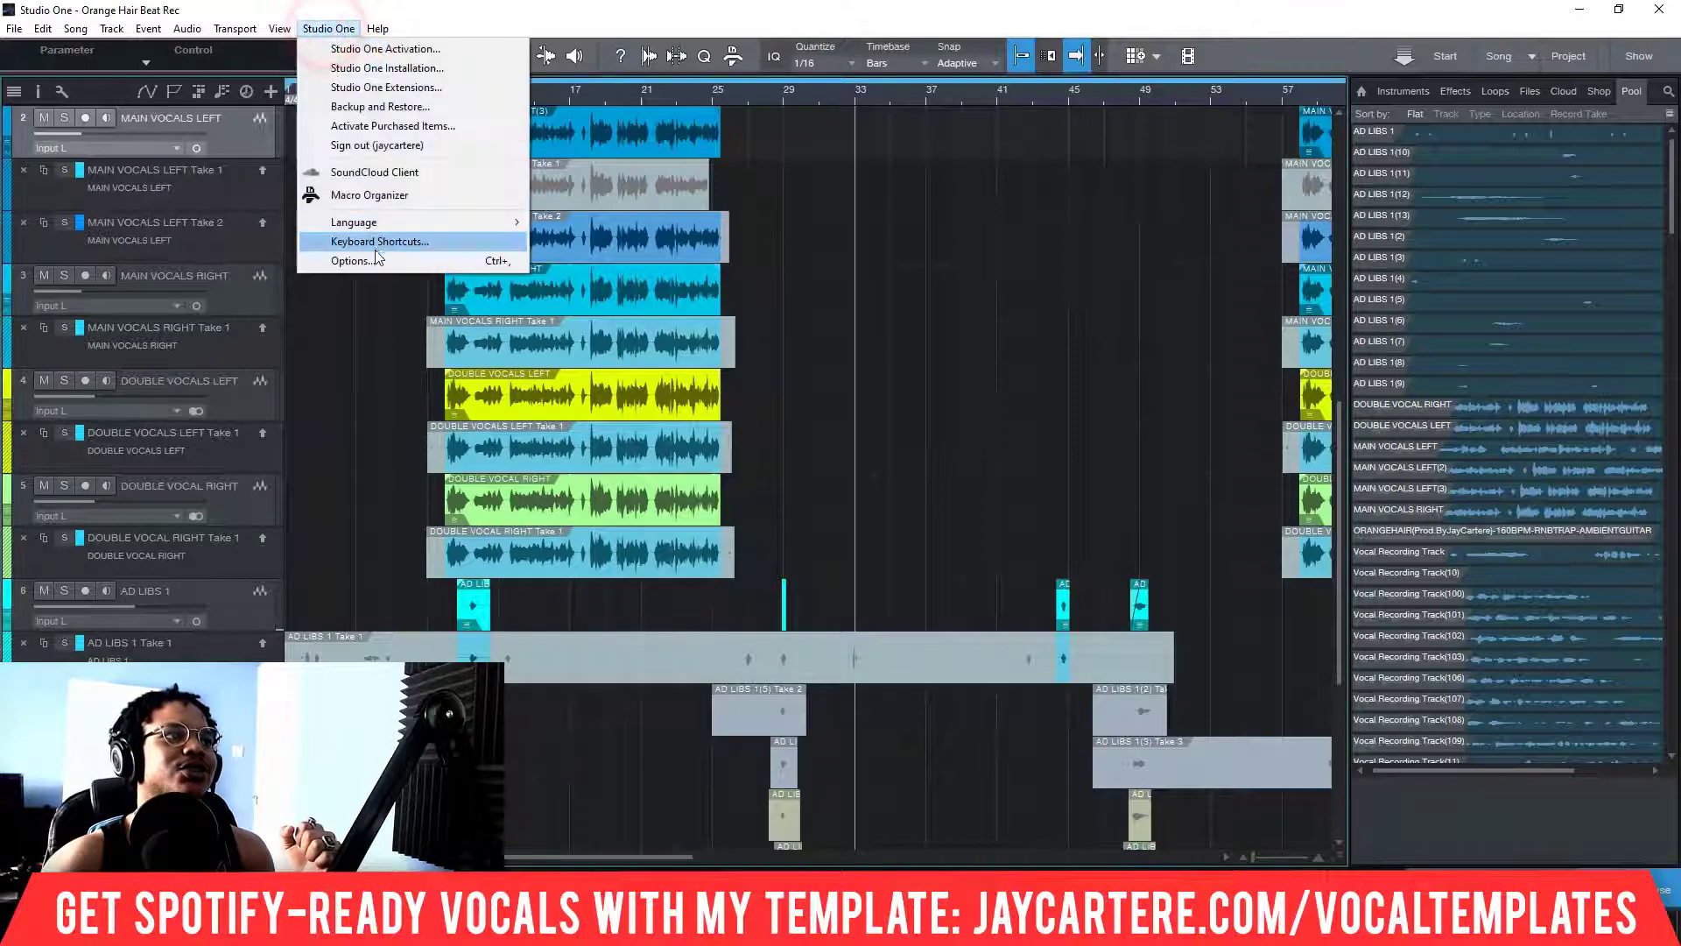
left_click(76, 29)
left_click(159, 357)
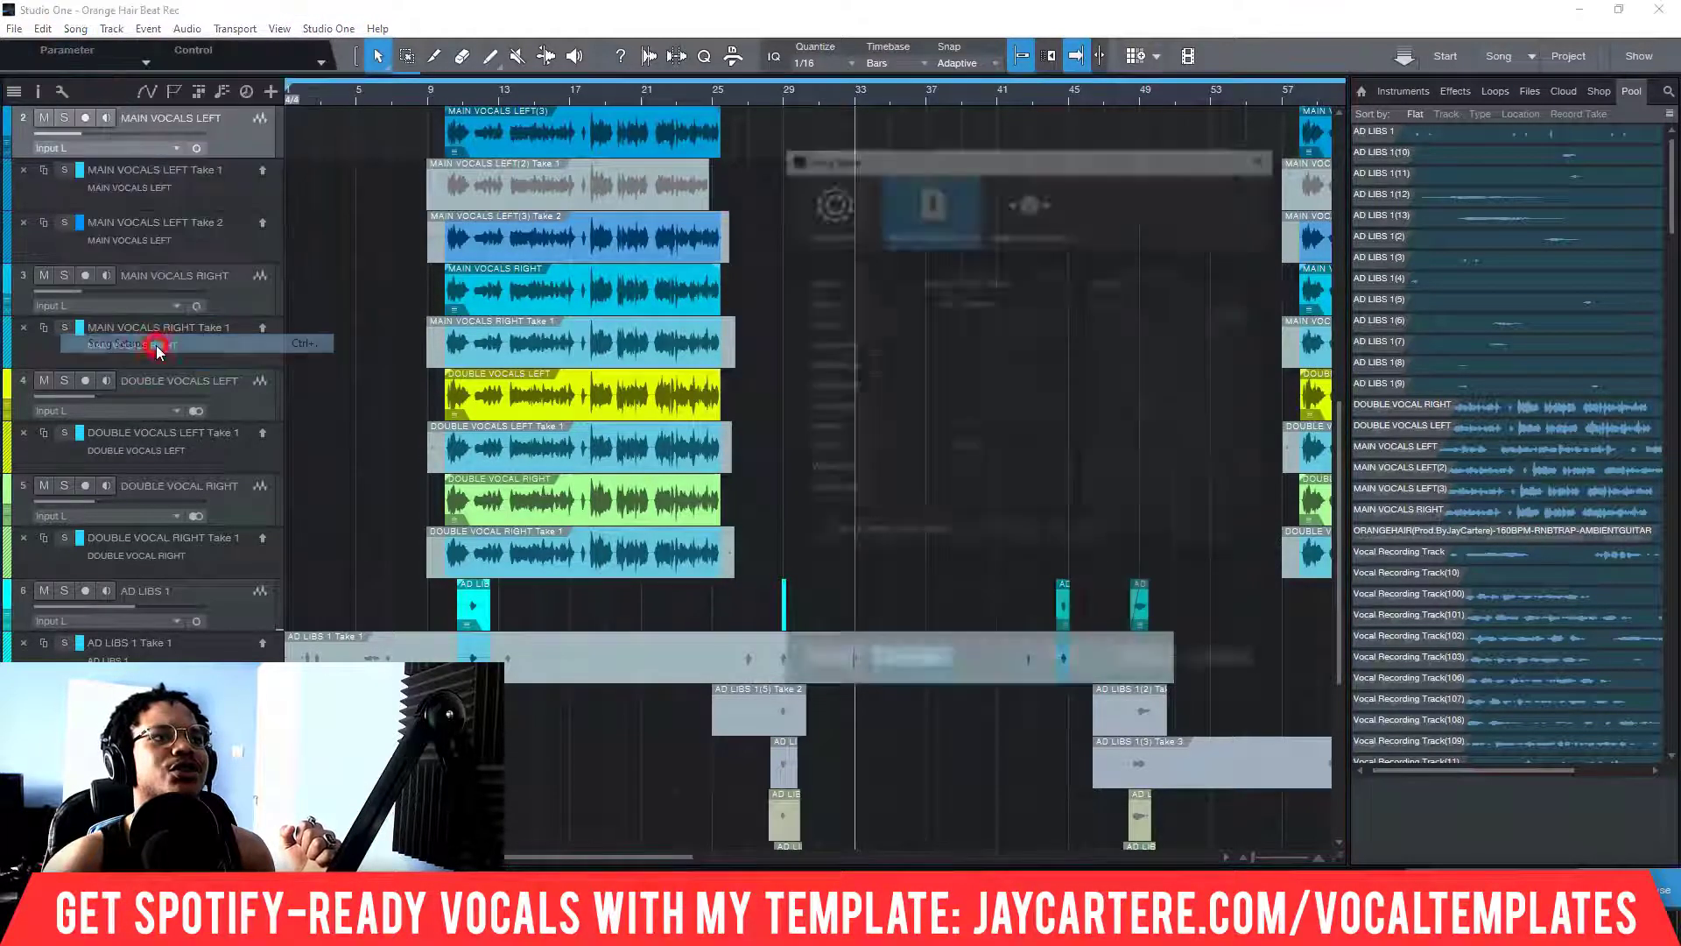
left_click(843, 205)
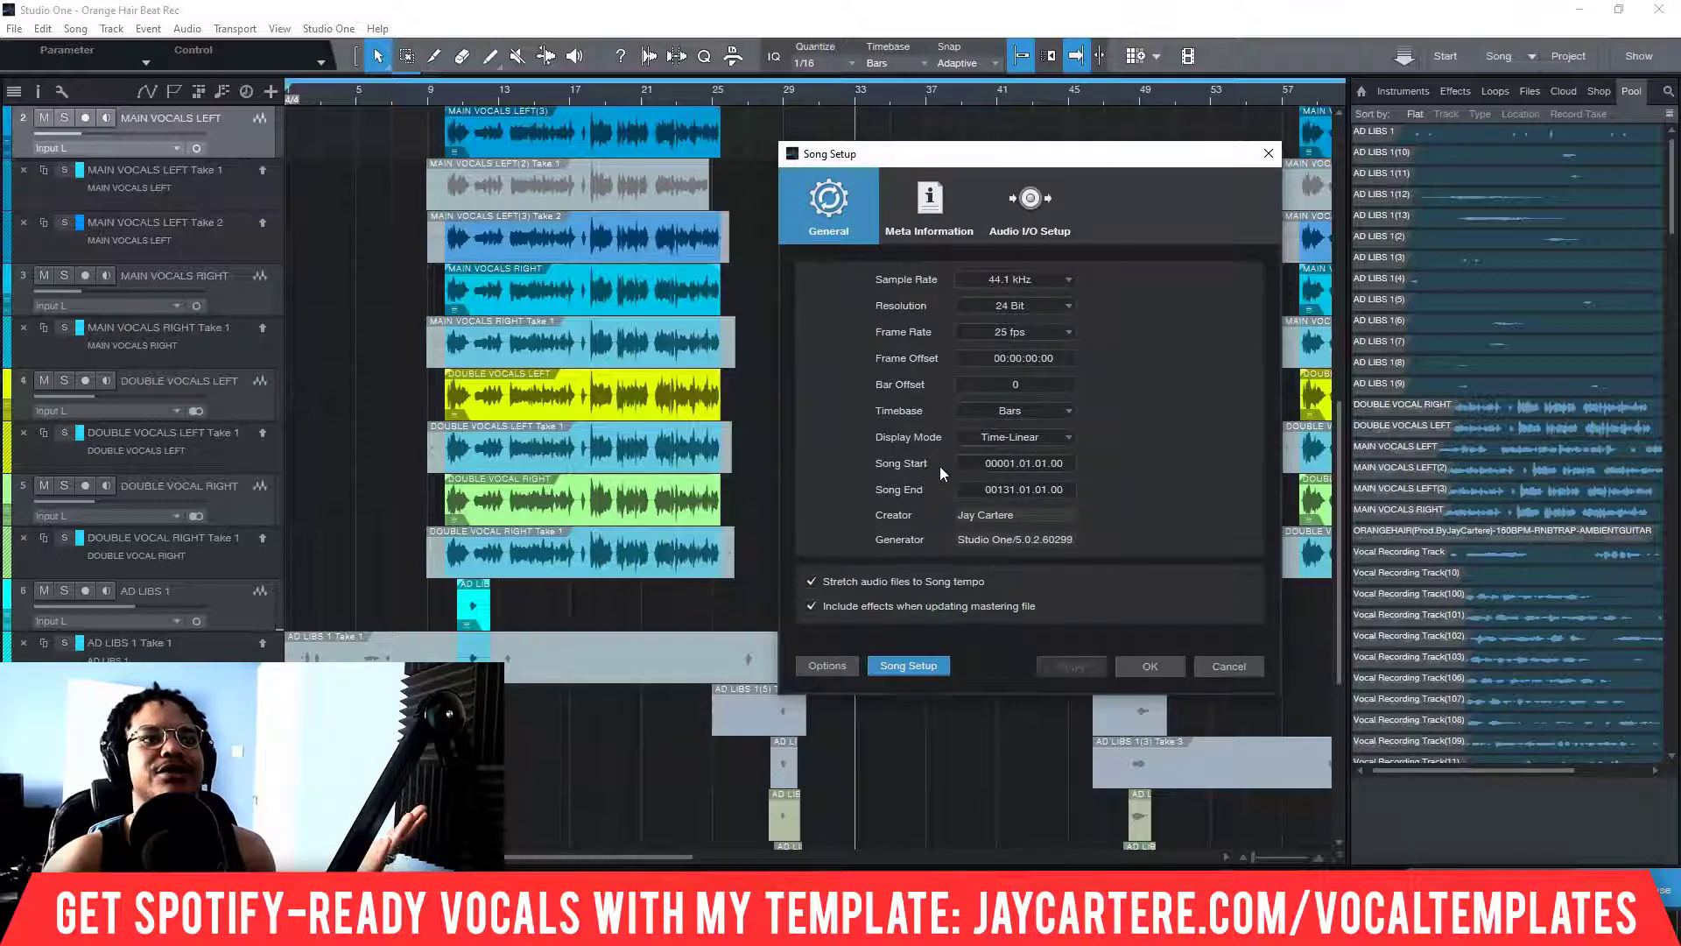
left_click(811, 582)
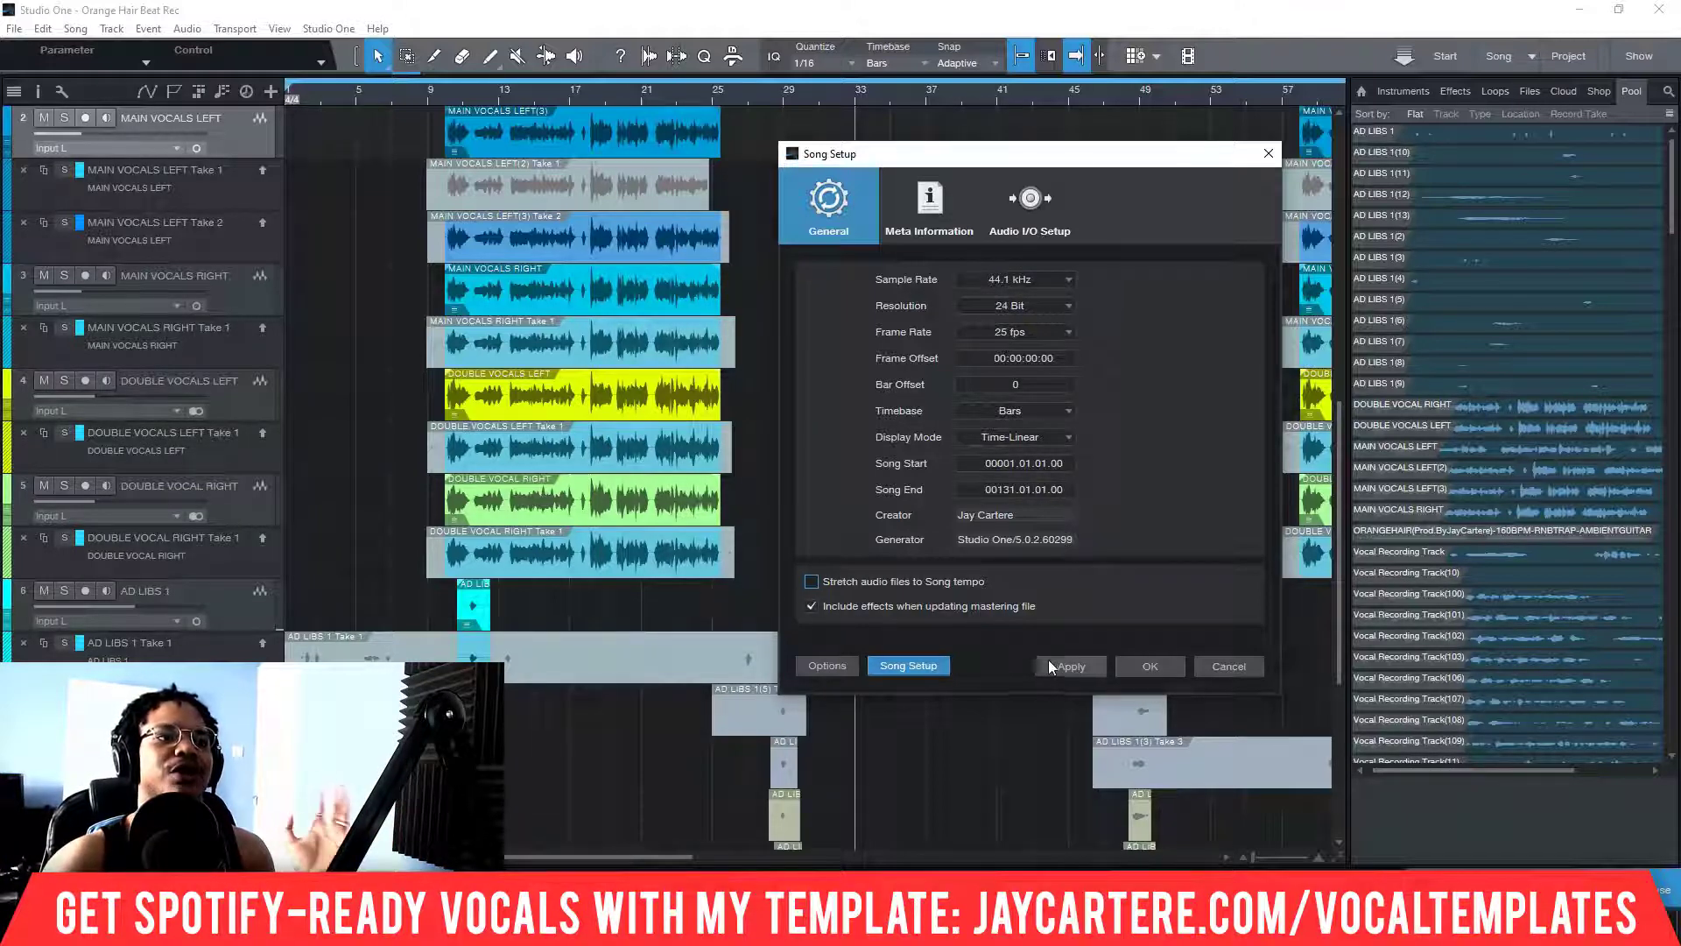
left_click(1238, 668)
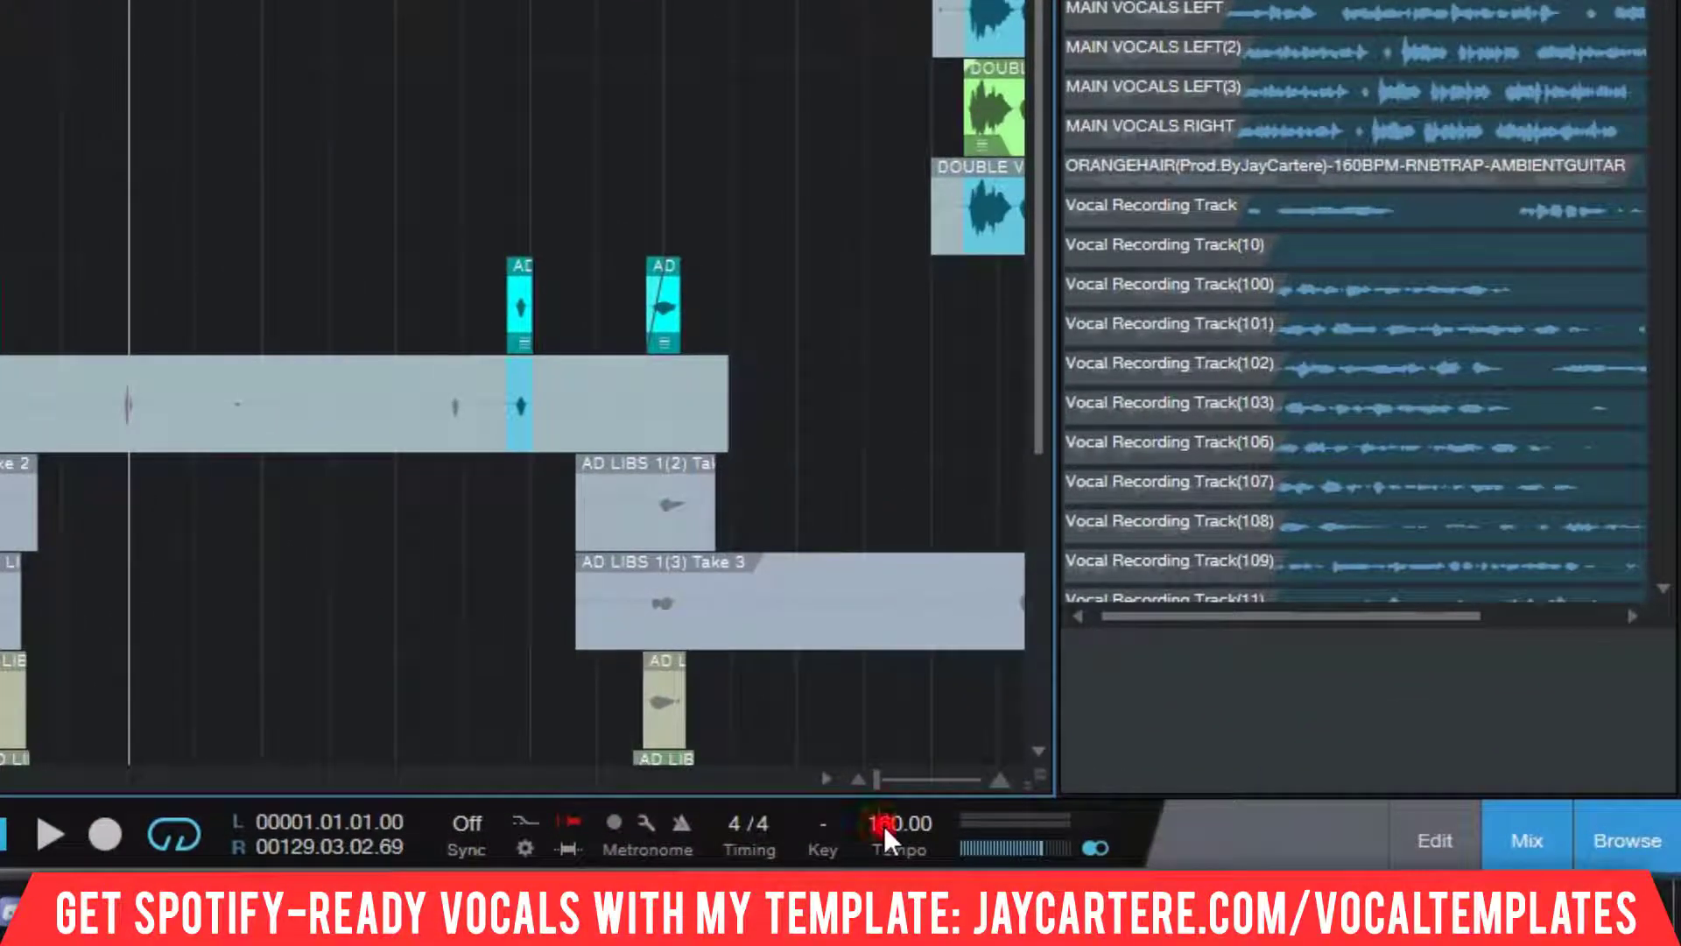
Step: Check the song's tempo value
left_click(884, 825)
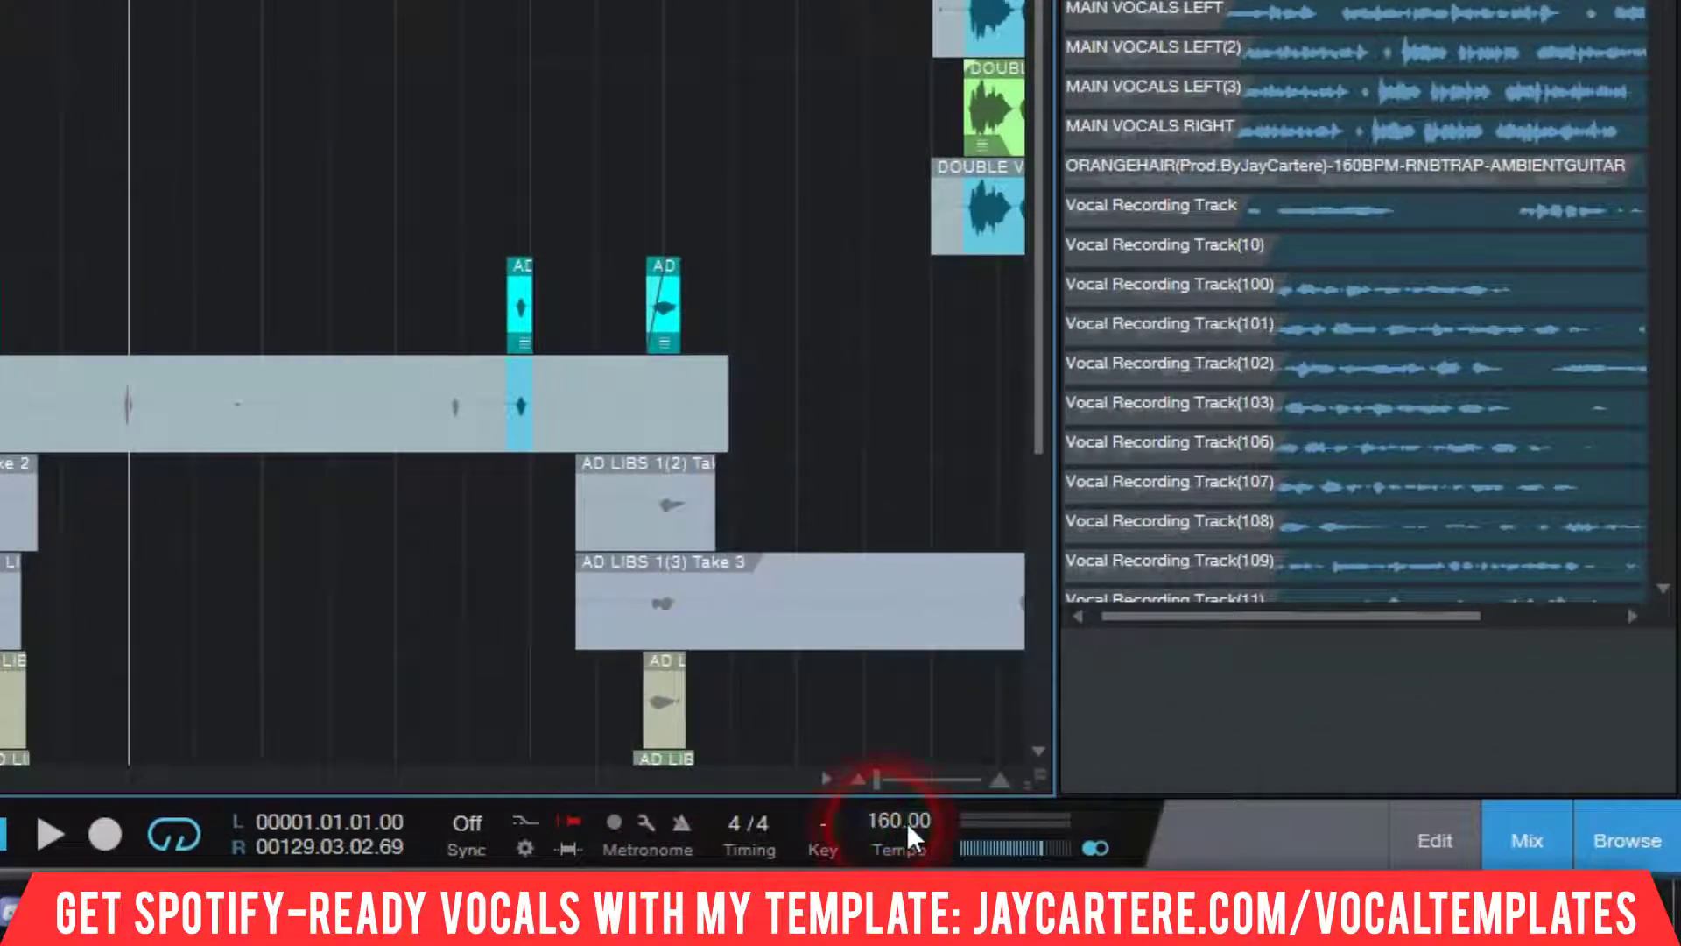
left_click(120, 95)
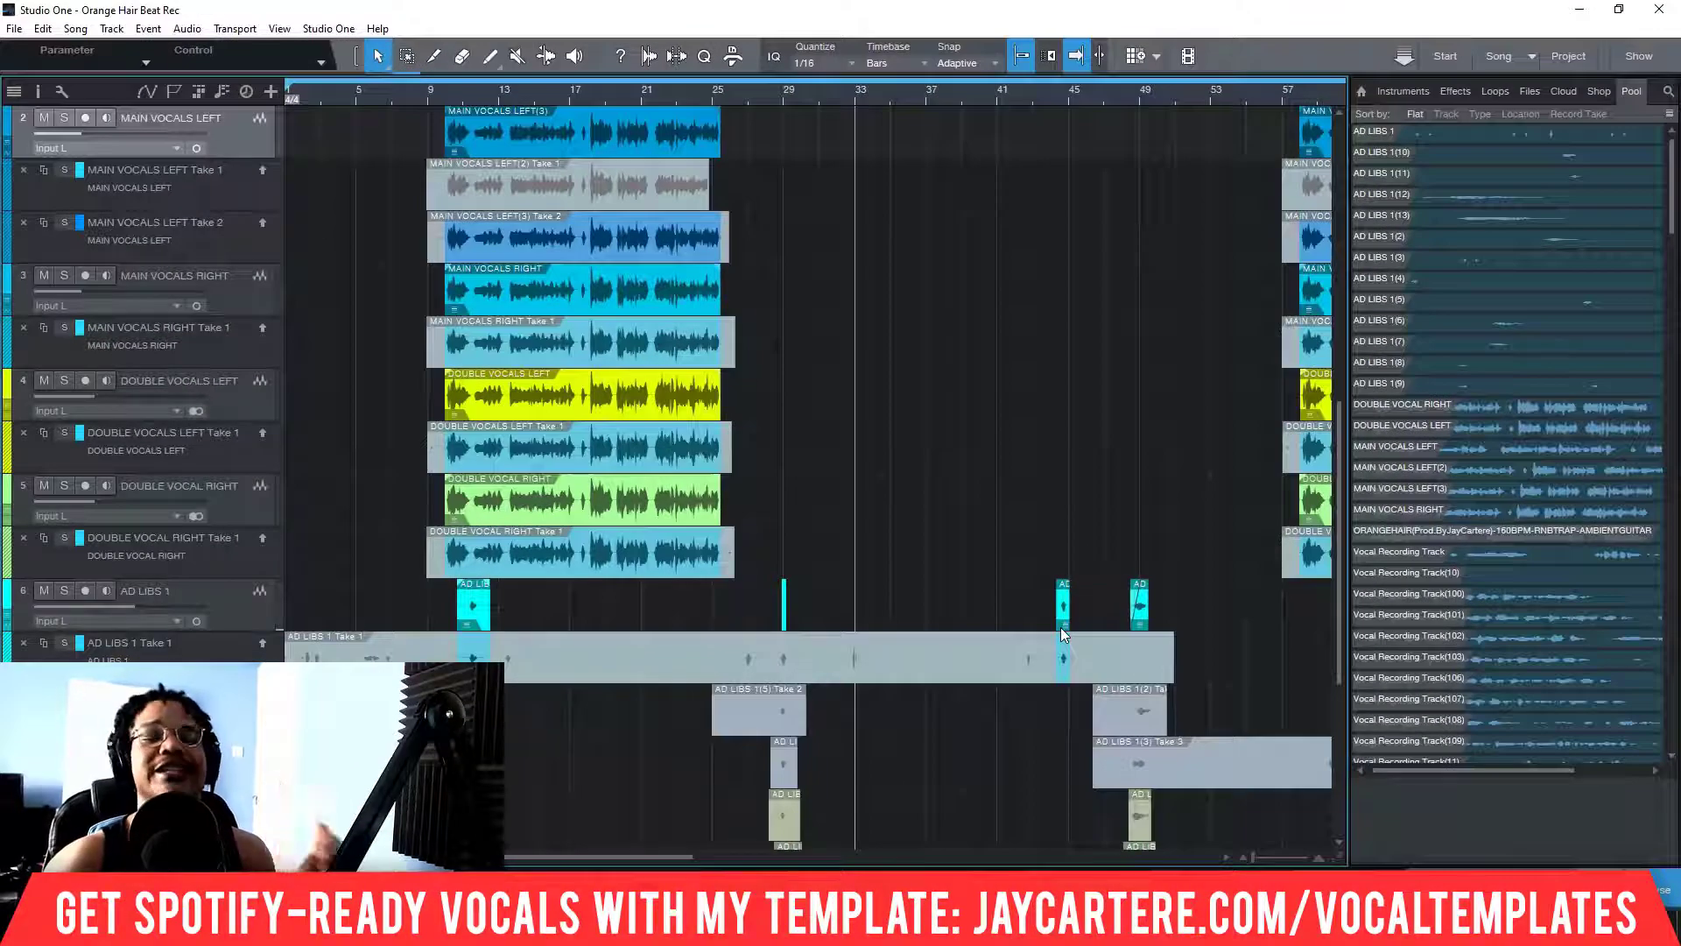
Step: Look over the vocal recording takes and the main and double vocal layers in the first half of the arrangement
scroll(1062, 634, "up", 3)
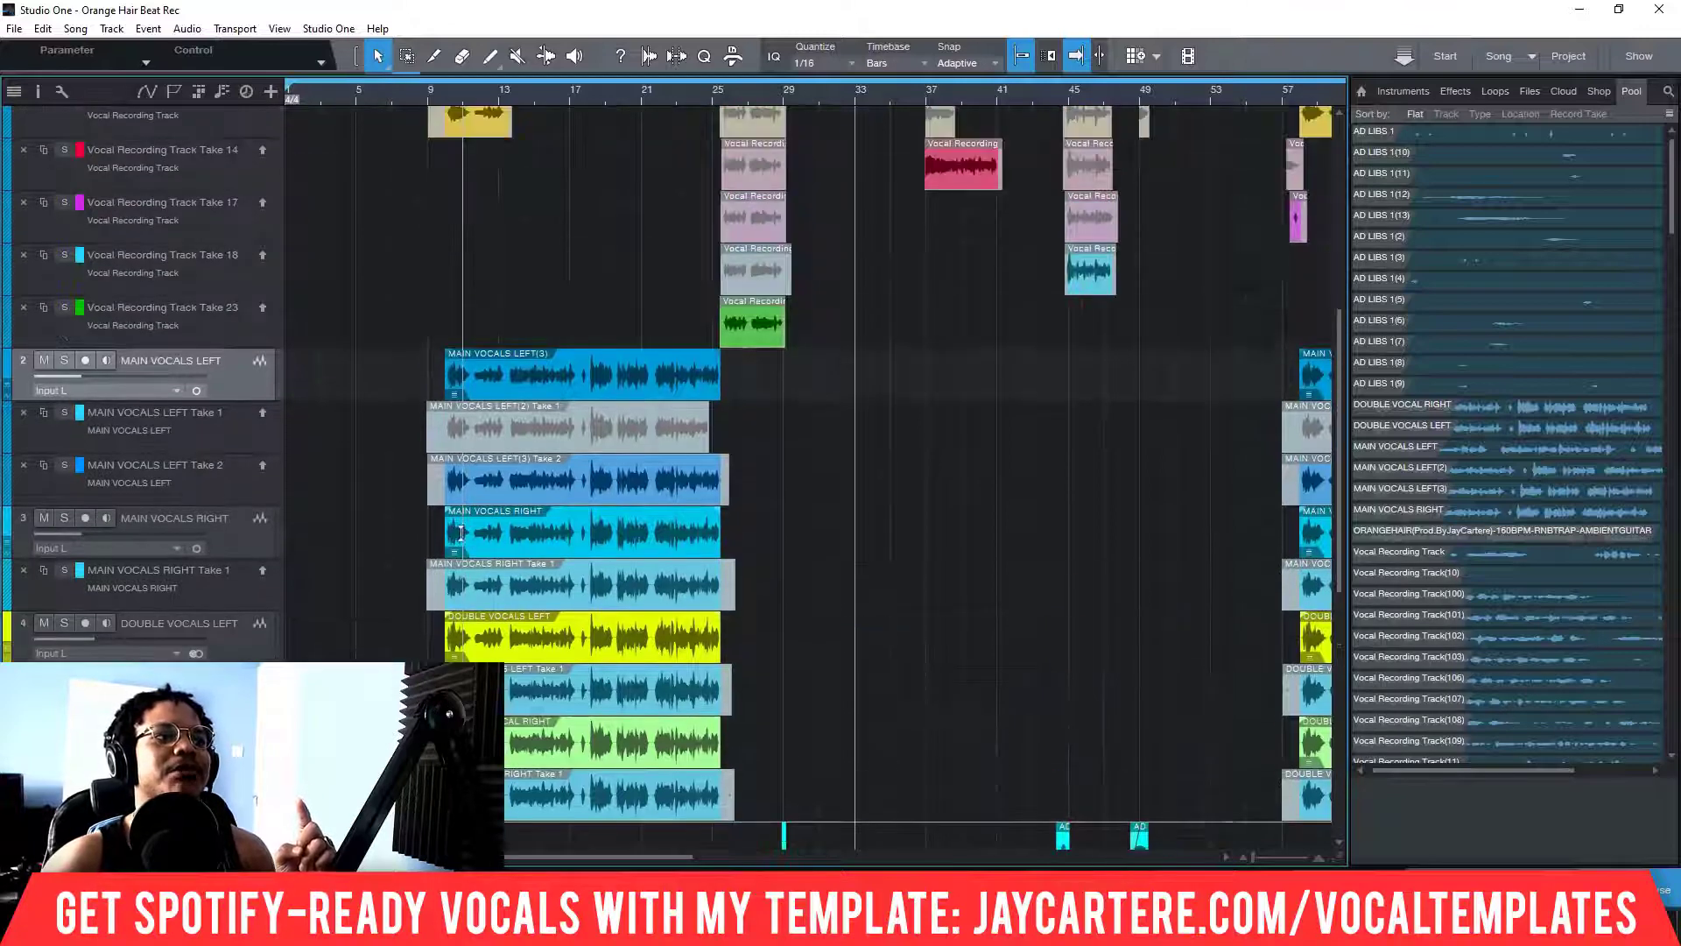
scroll(412, 361, "down", 2)
scroll(412, 361, "up", 2)
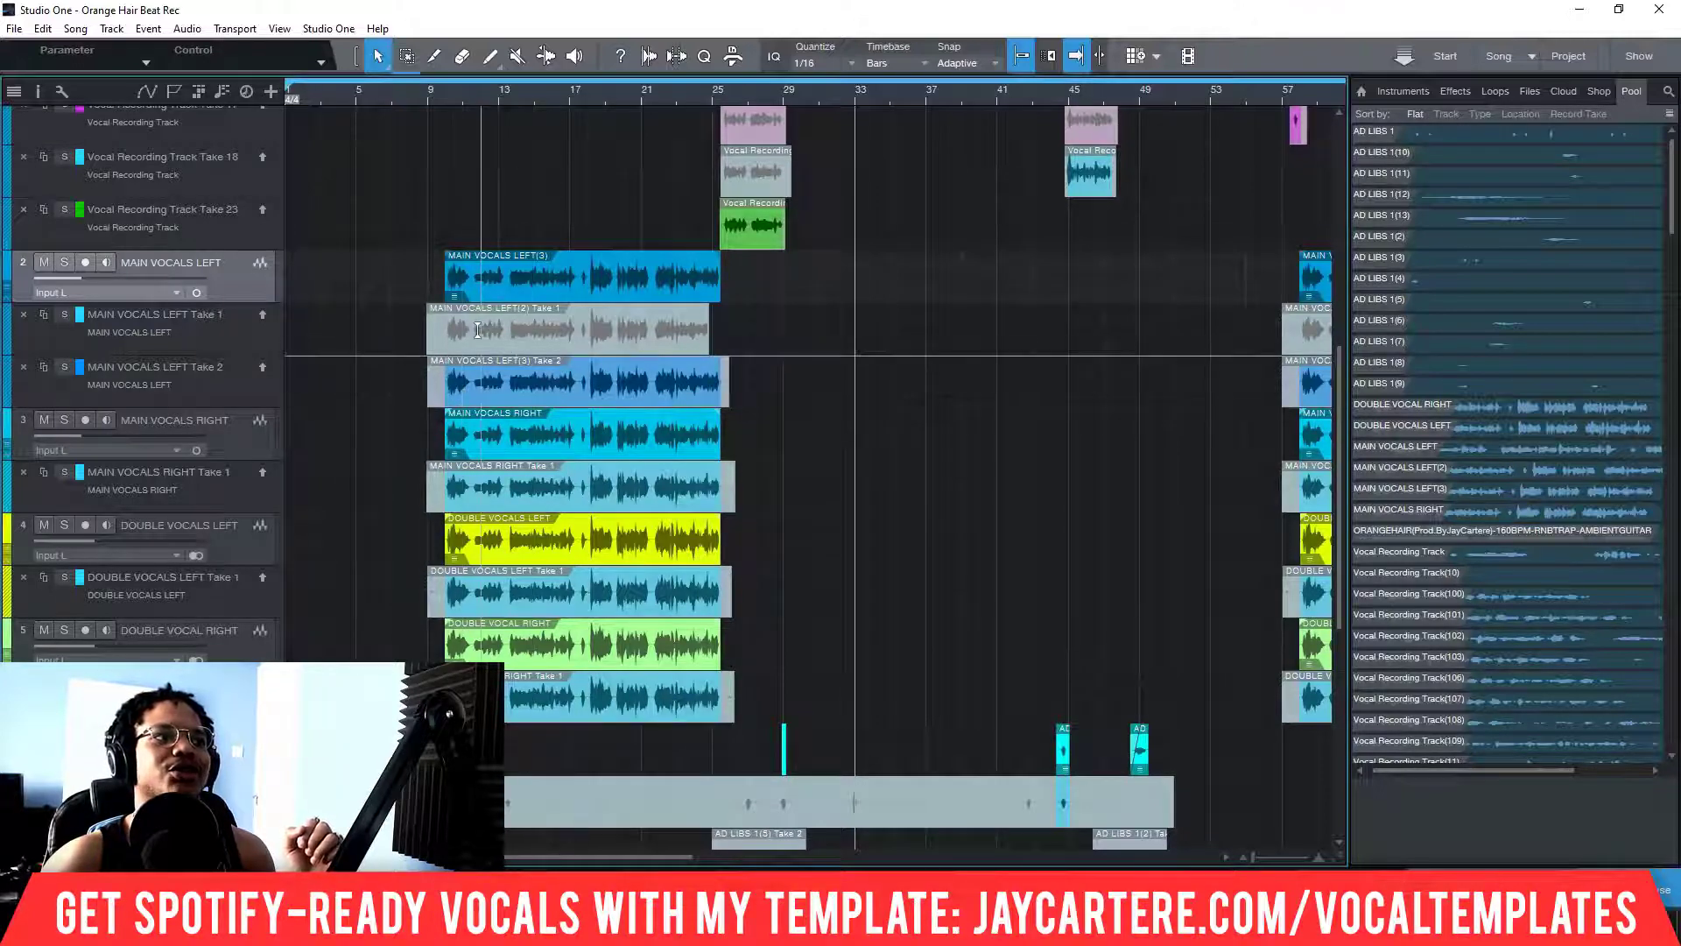
scroll(464, 376, "up", 6)
scroll(477, 331, "down", 5)
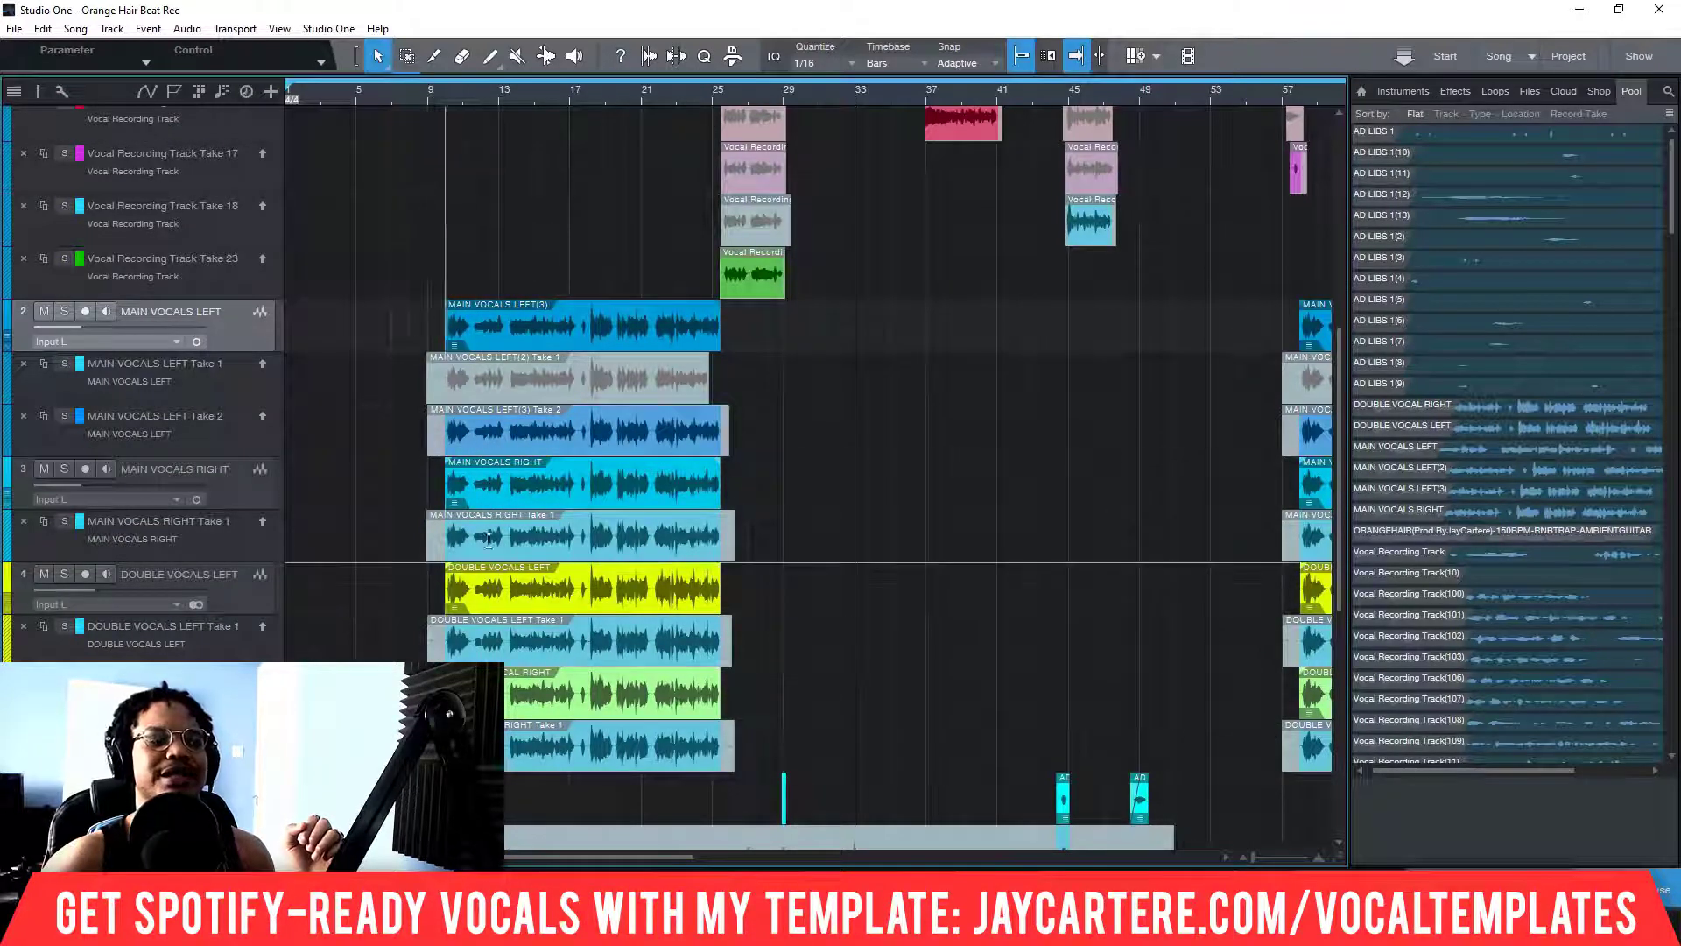
scroll(412, 525, "down", 3)
scroll(388, 486, "up", 3)
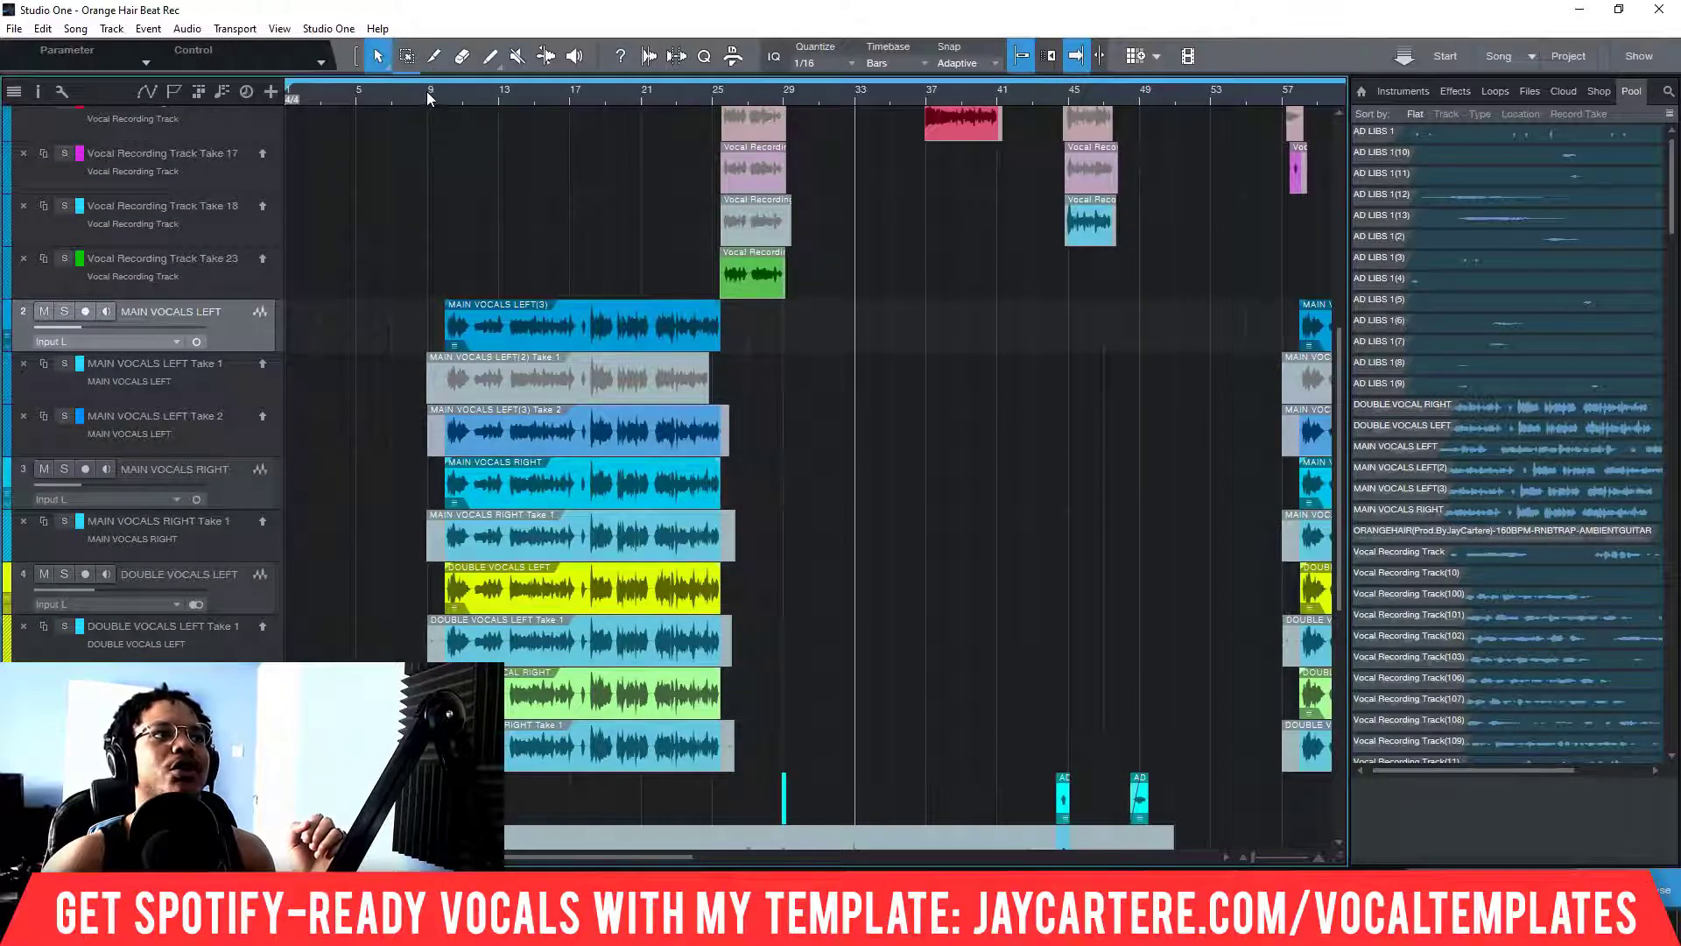
Step: Extend the used section of MAIN VOCALS LEFT Take 2 in the first vocal stack back to the take's start at bar 9
scroll(426, 92, "up", 5)
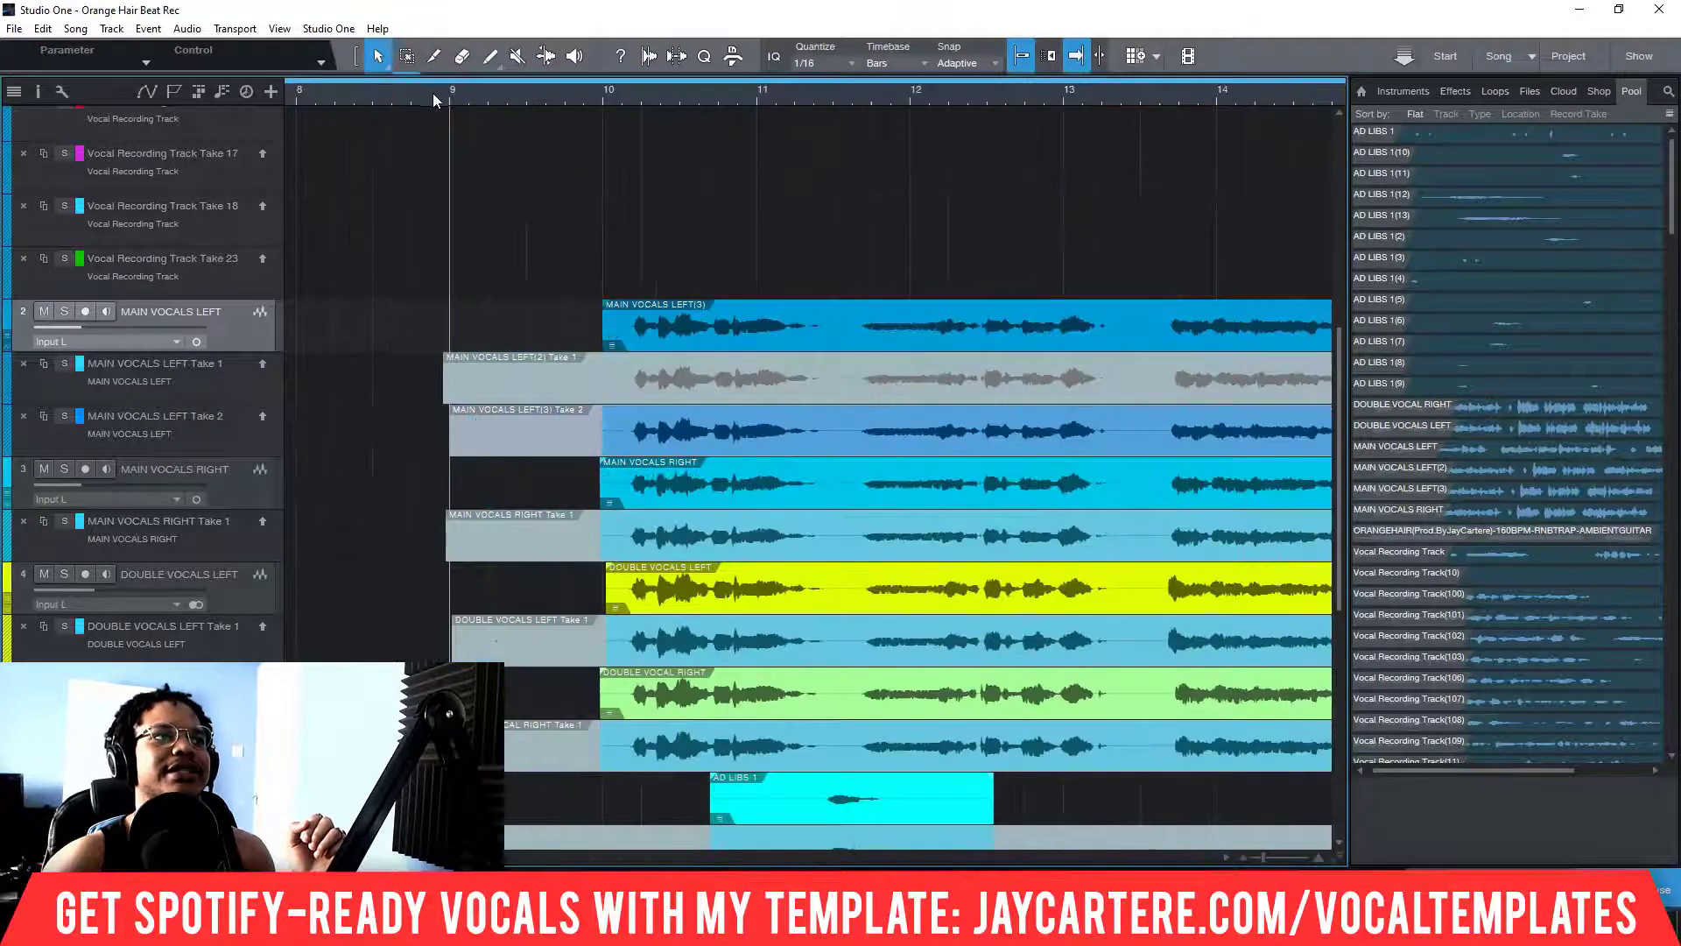
scroll(788, 263, "up", 1)
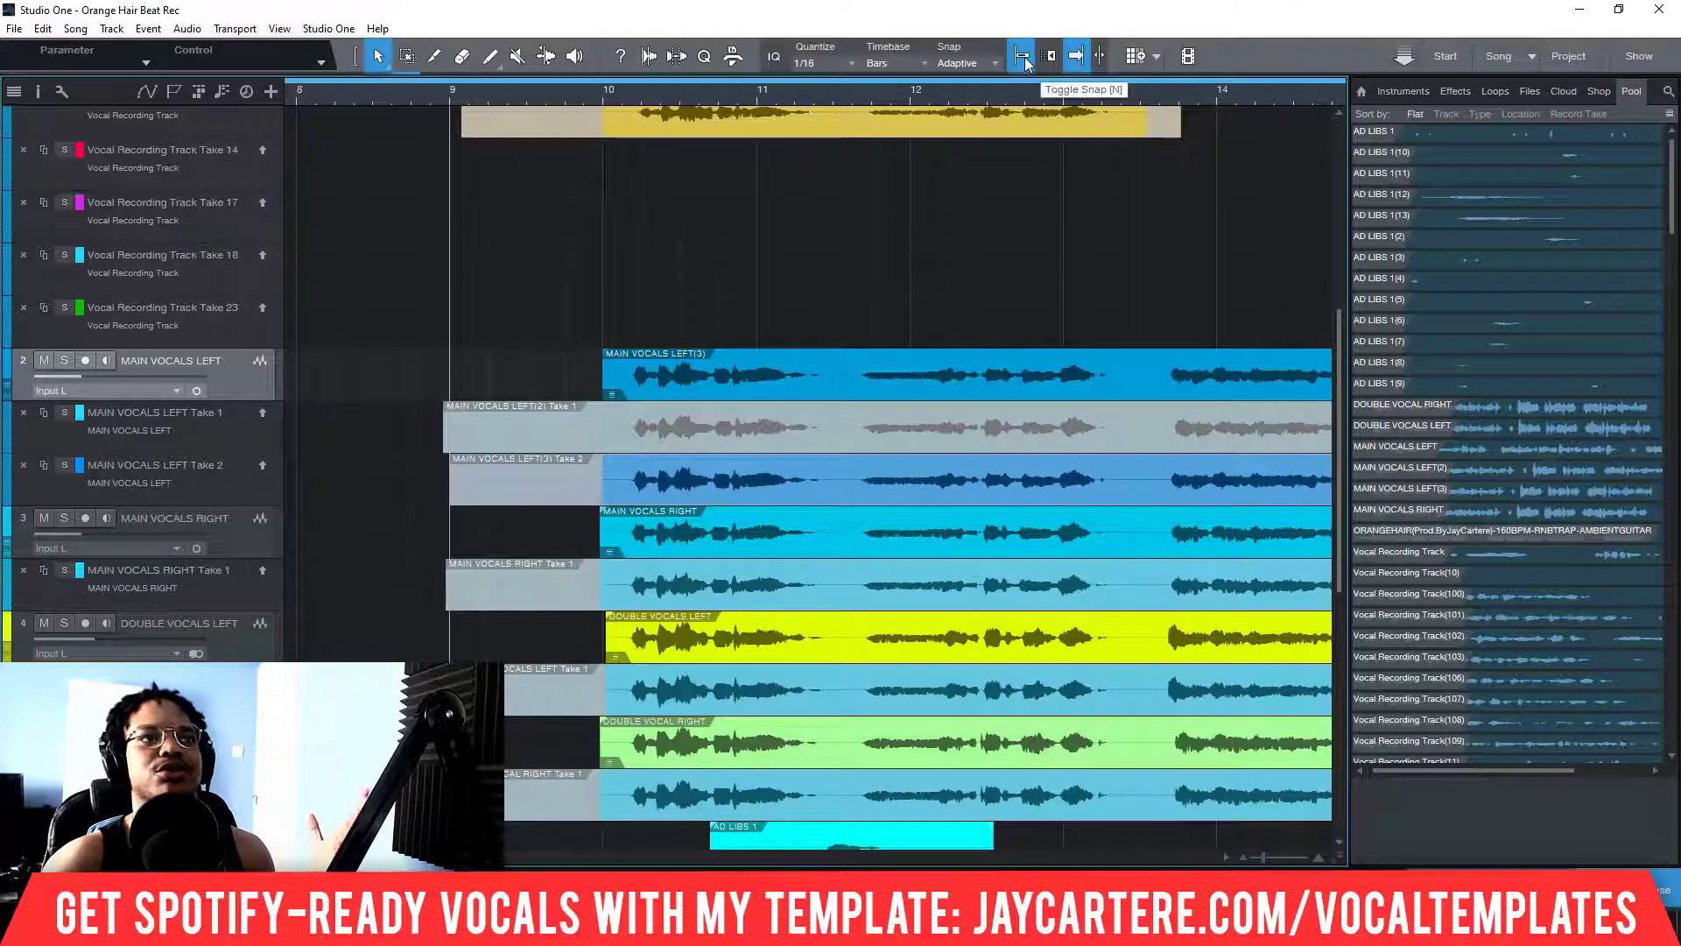
scroll(490, 262, "down", 3)
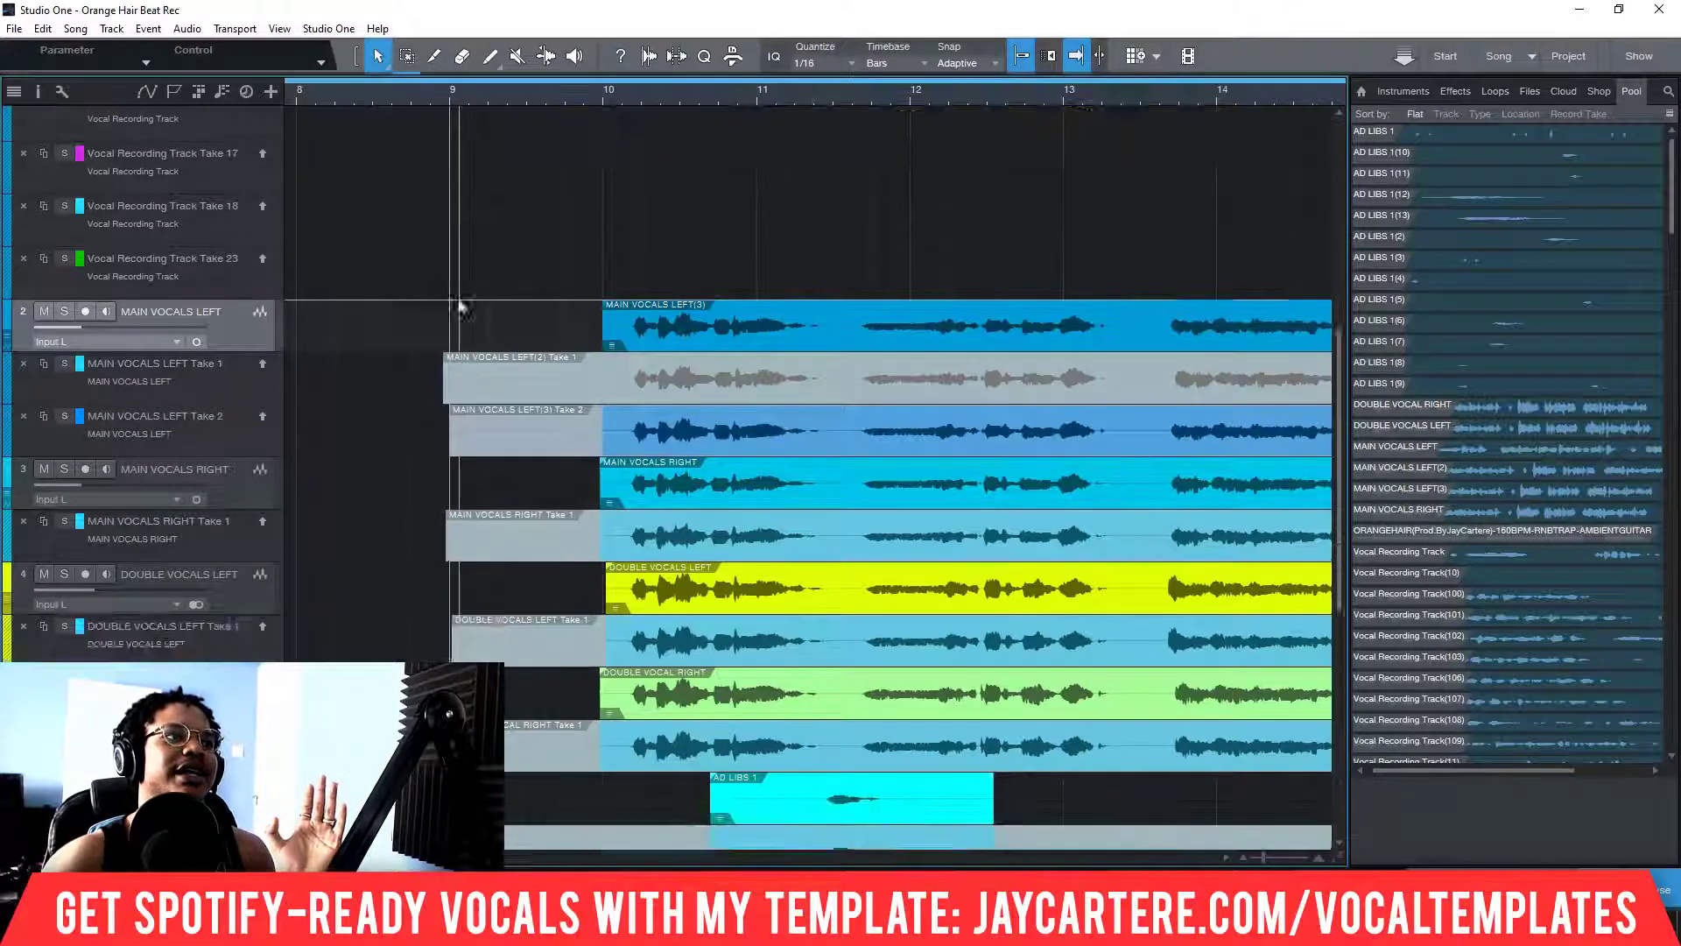
scroll(453, 299, "up", 2)
key("z")
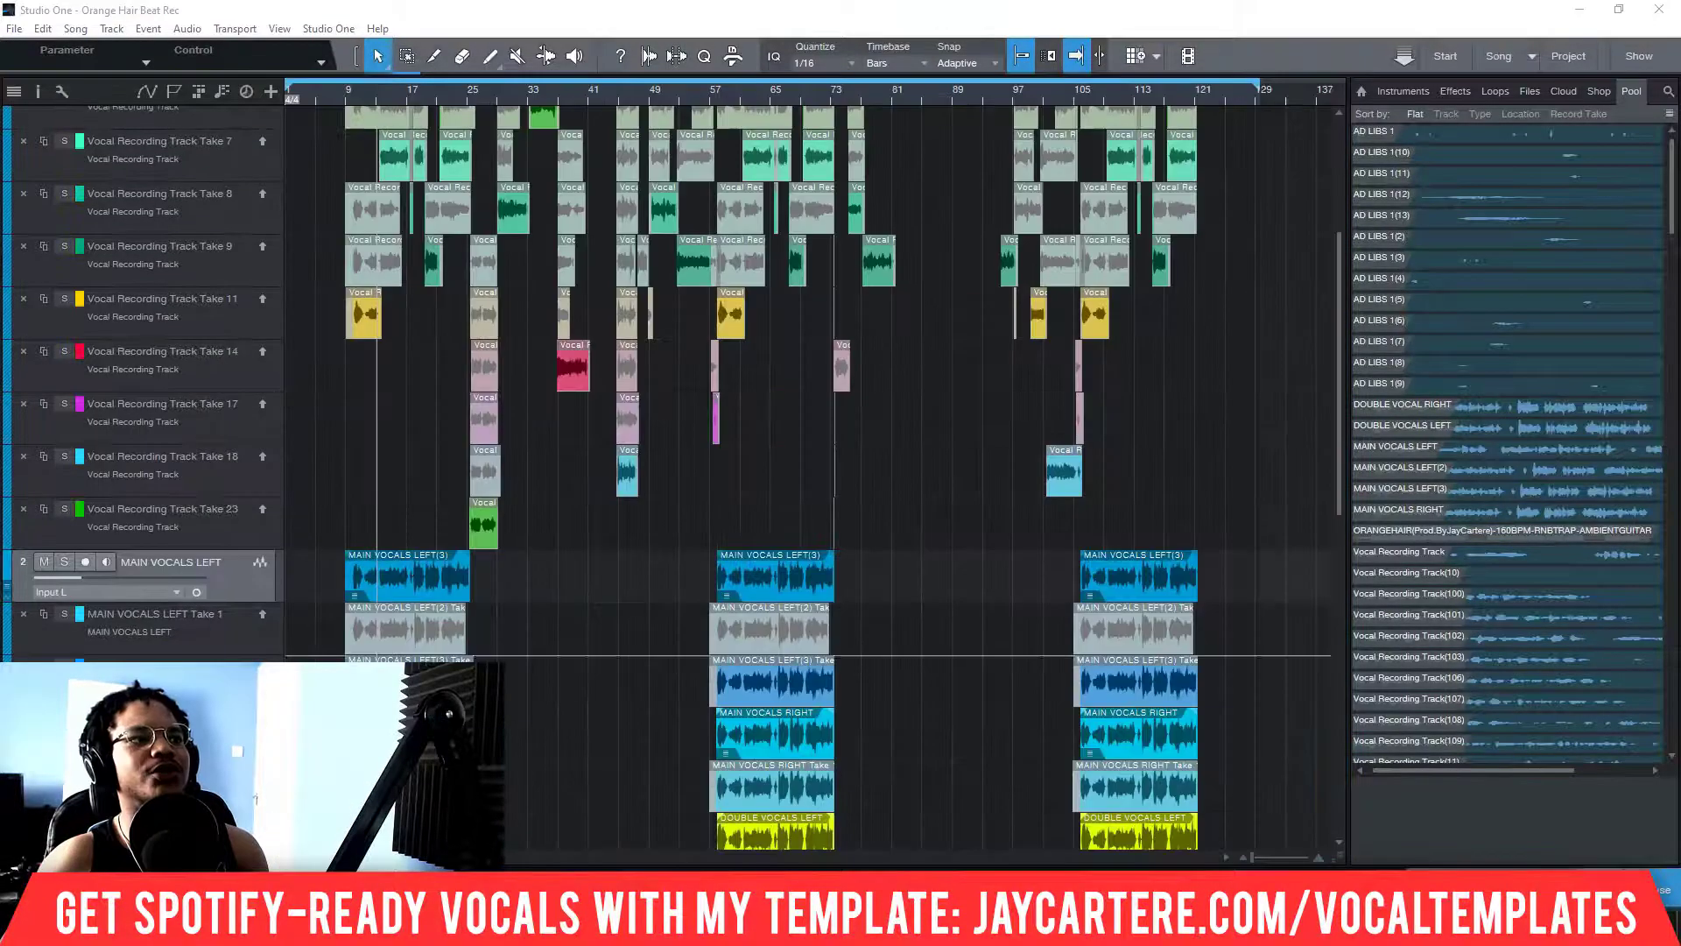
Step: Place the playhead at bar 9, where the first stack of main vocal takes starts
scroll(406, 646, "down", 4)
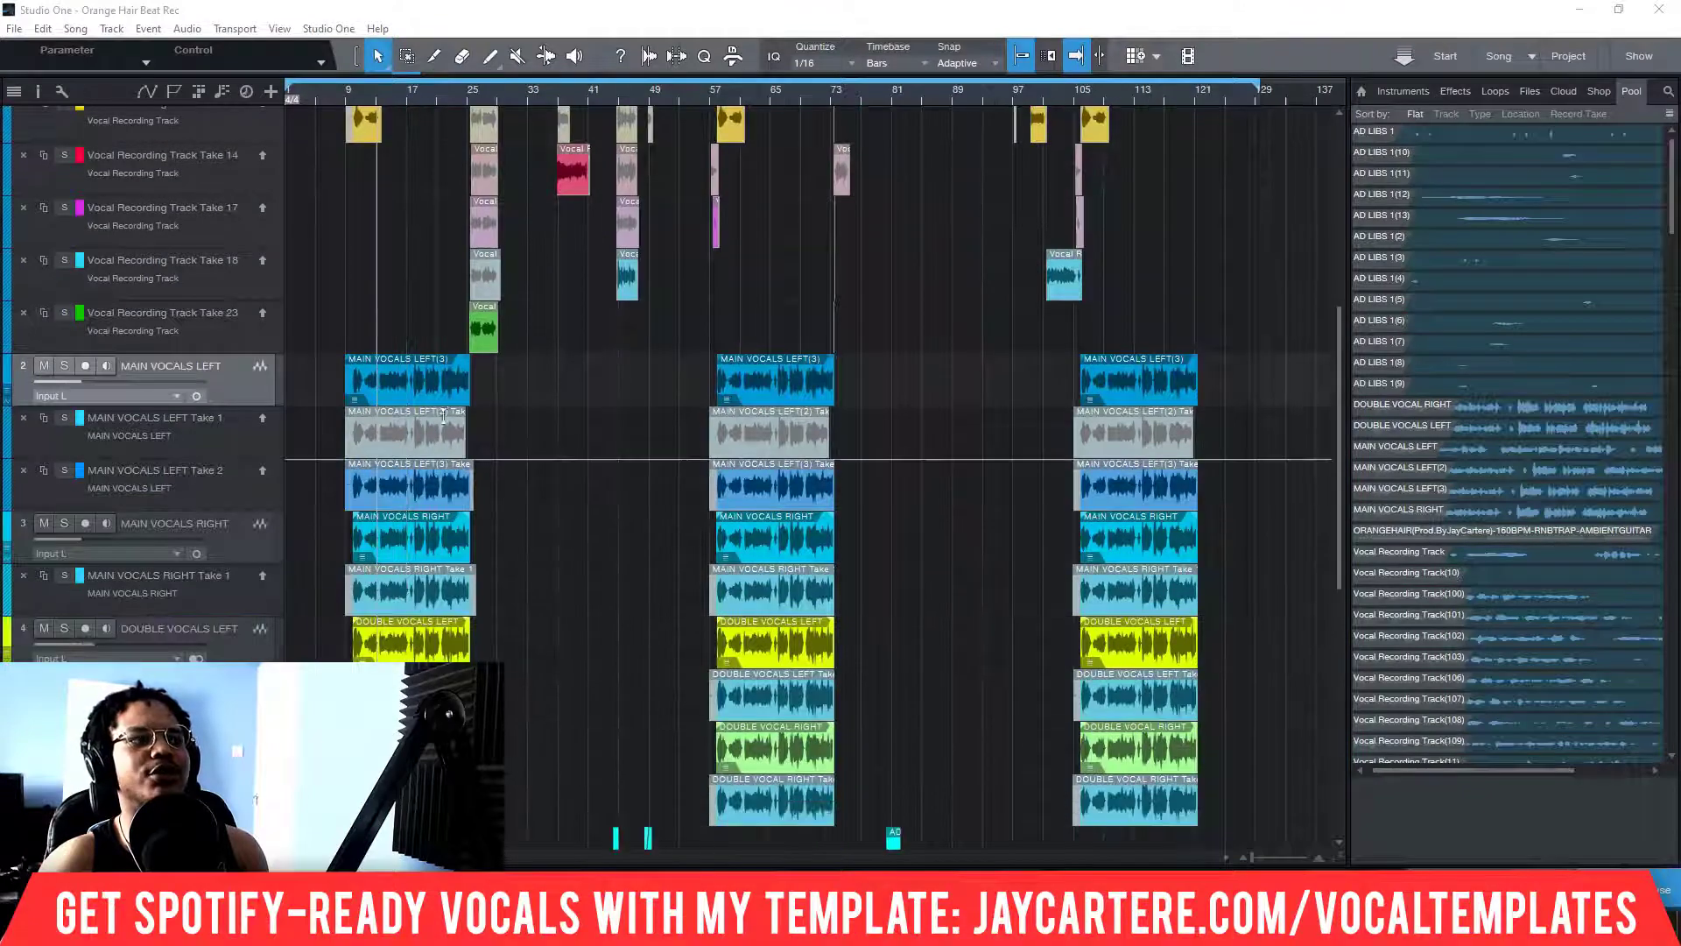
scroll(356, 419, "up", 10)
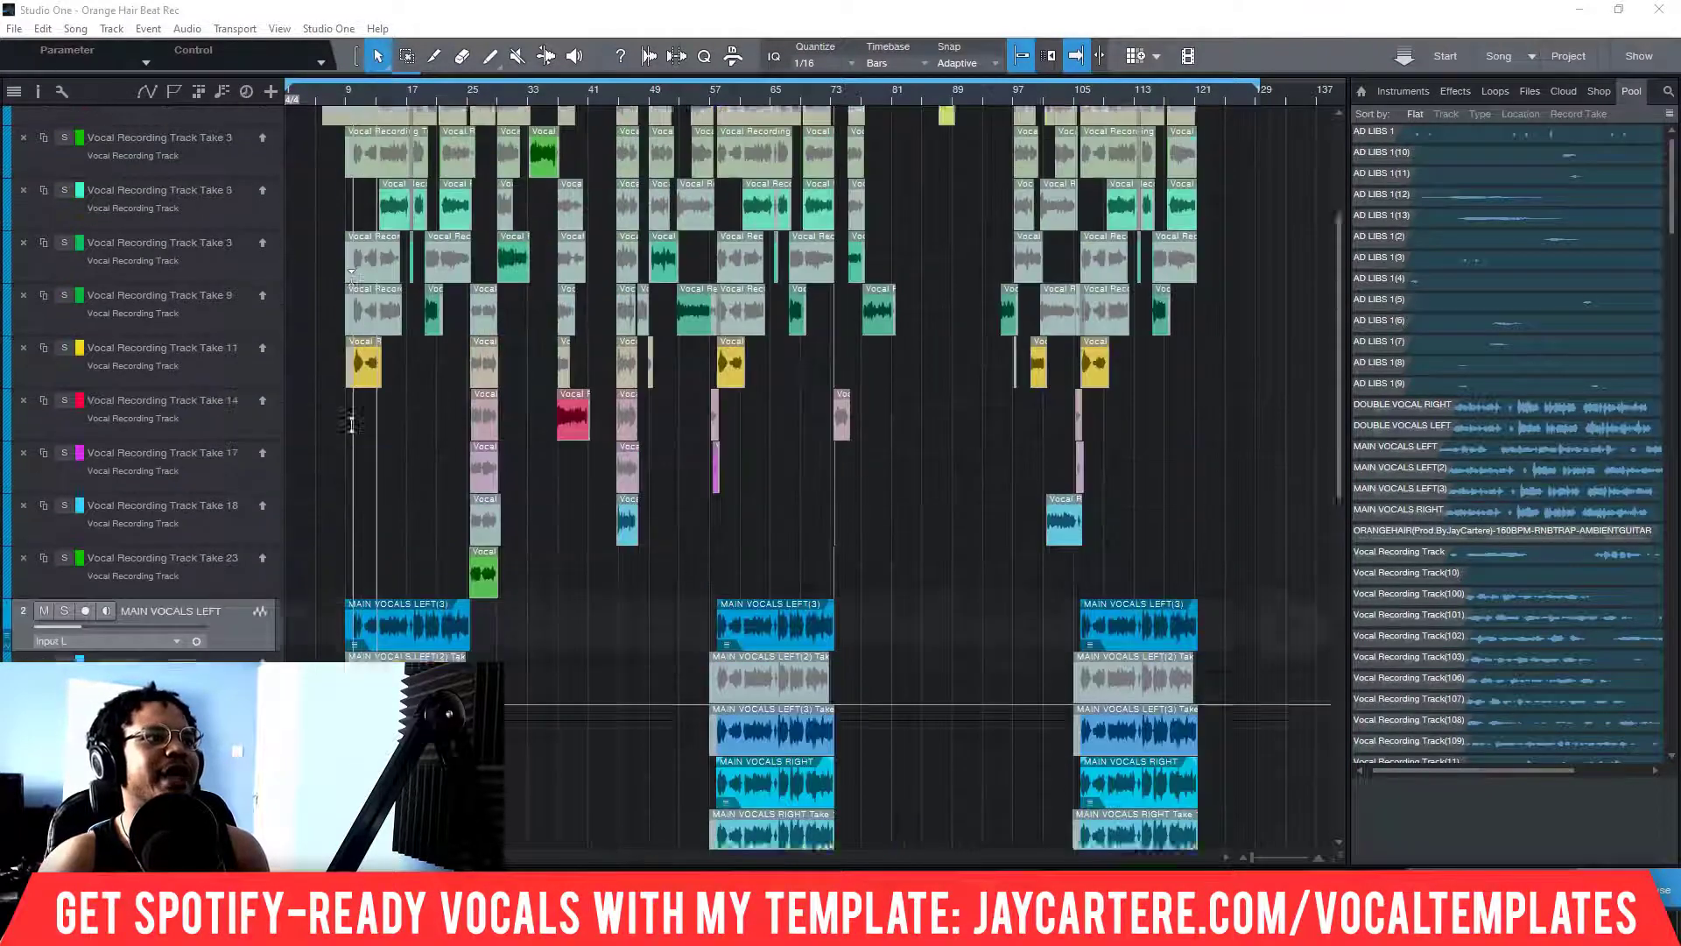
left_click(350, 97)
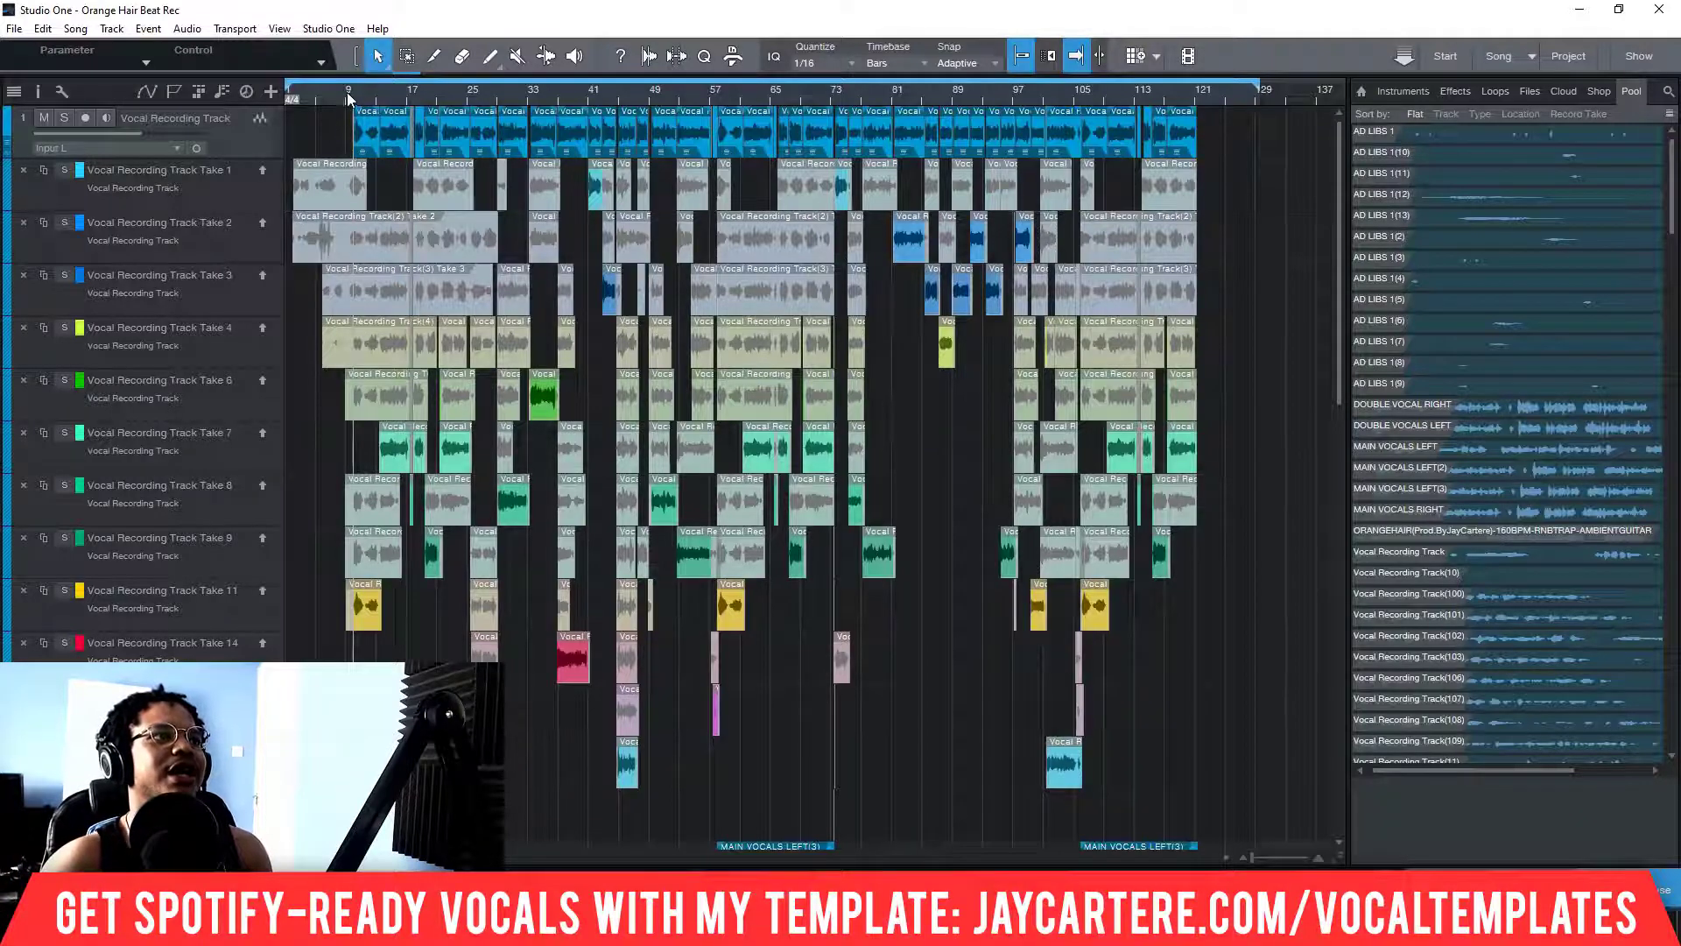
scroll(437, 448, "down", 5)
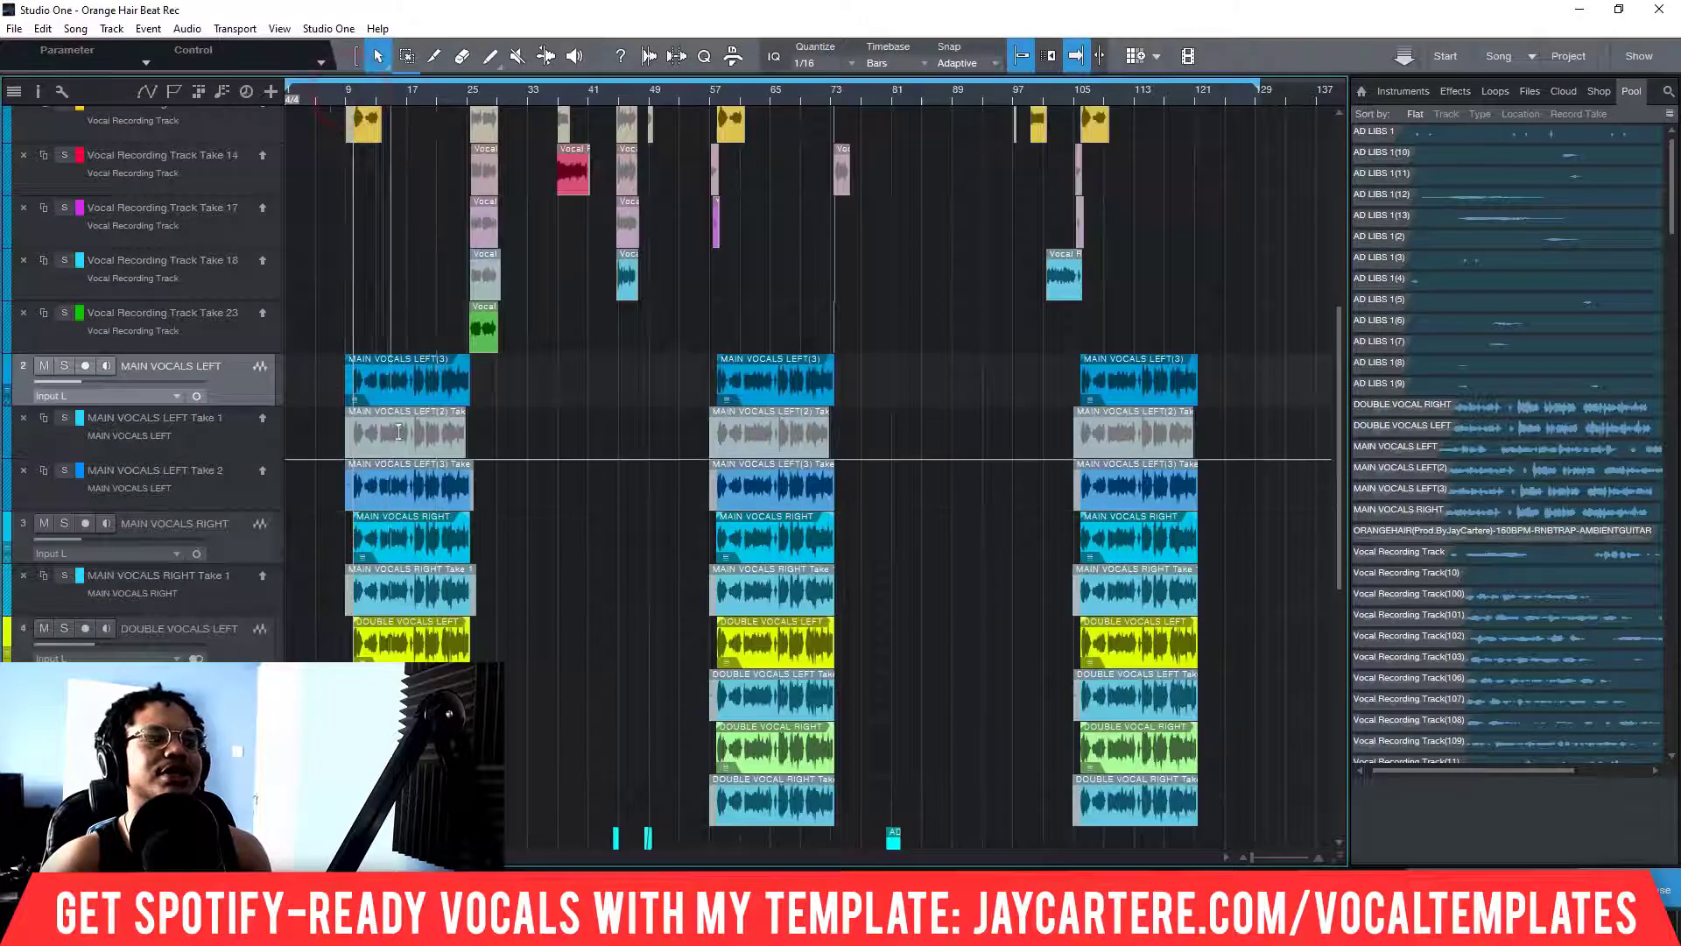
scroll(370, 97, "up", 5)
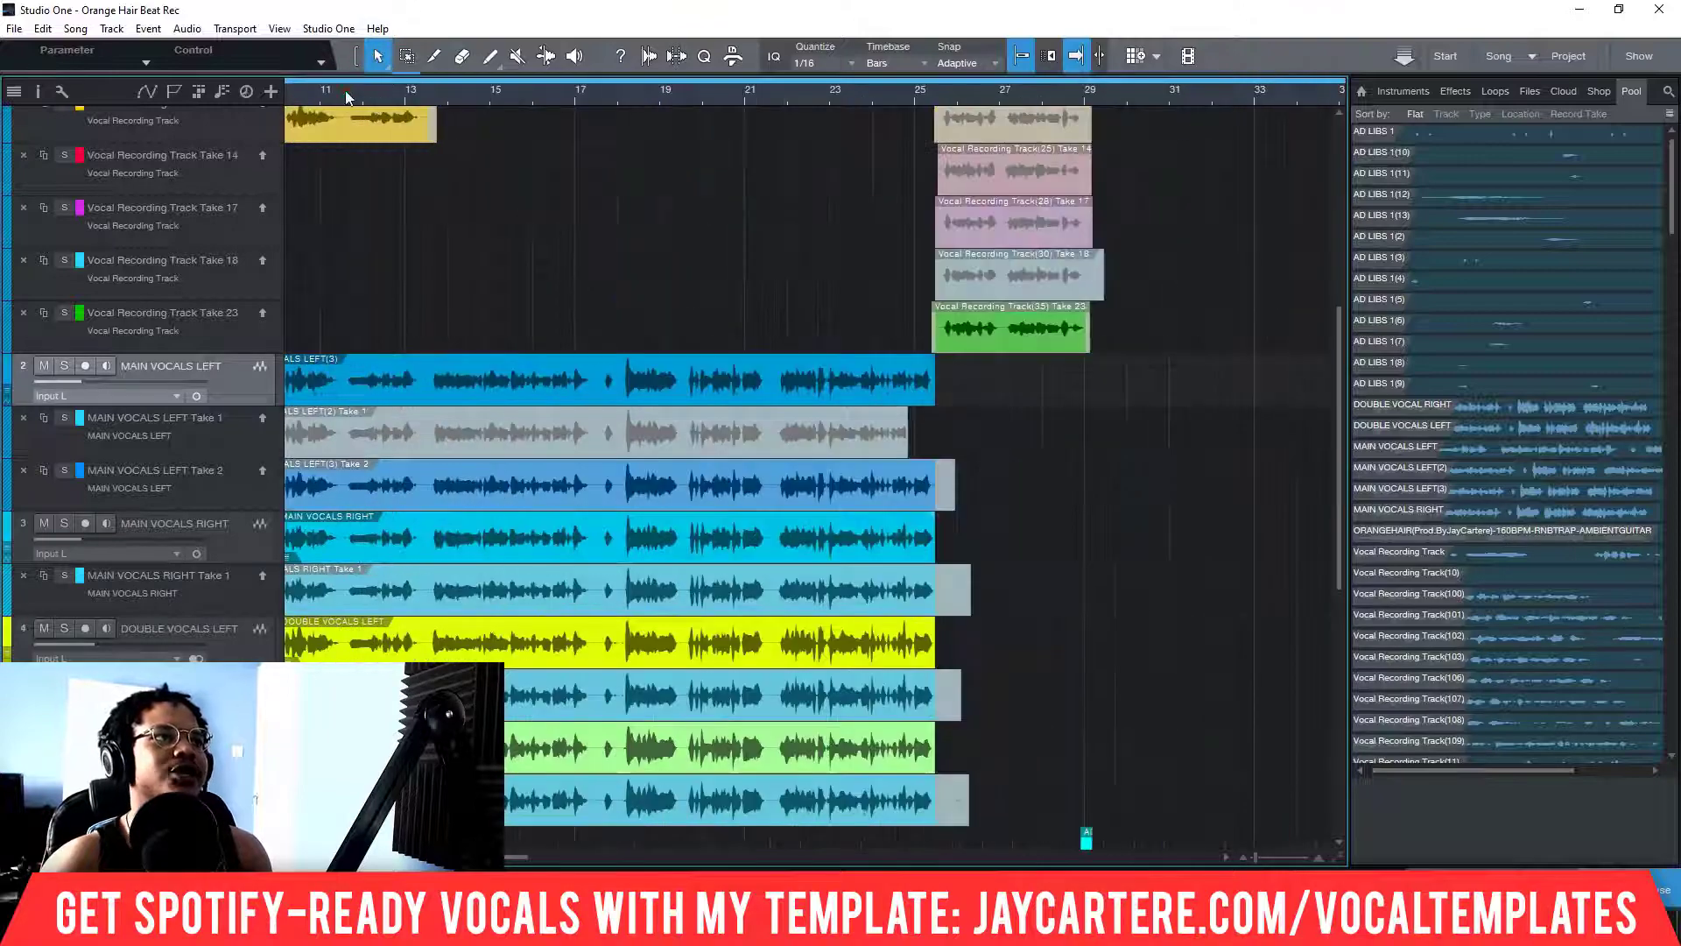
left_click_drag(346, 92, 736, 94)
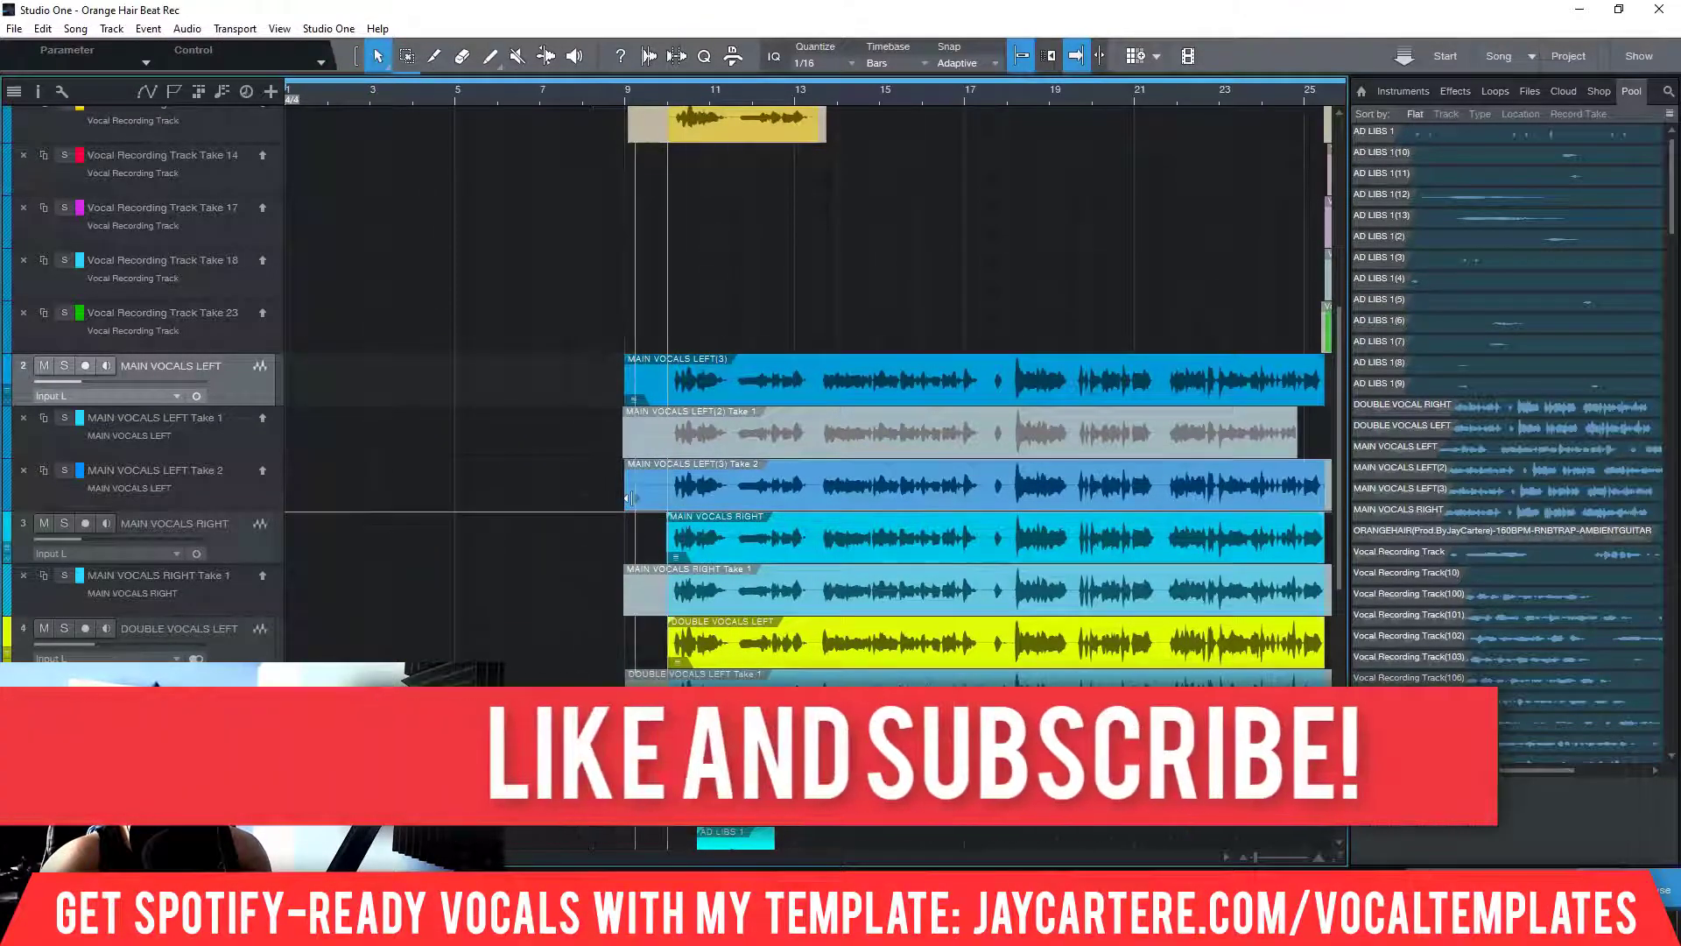
left_click(627, 103)
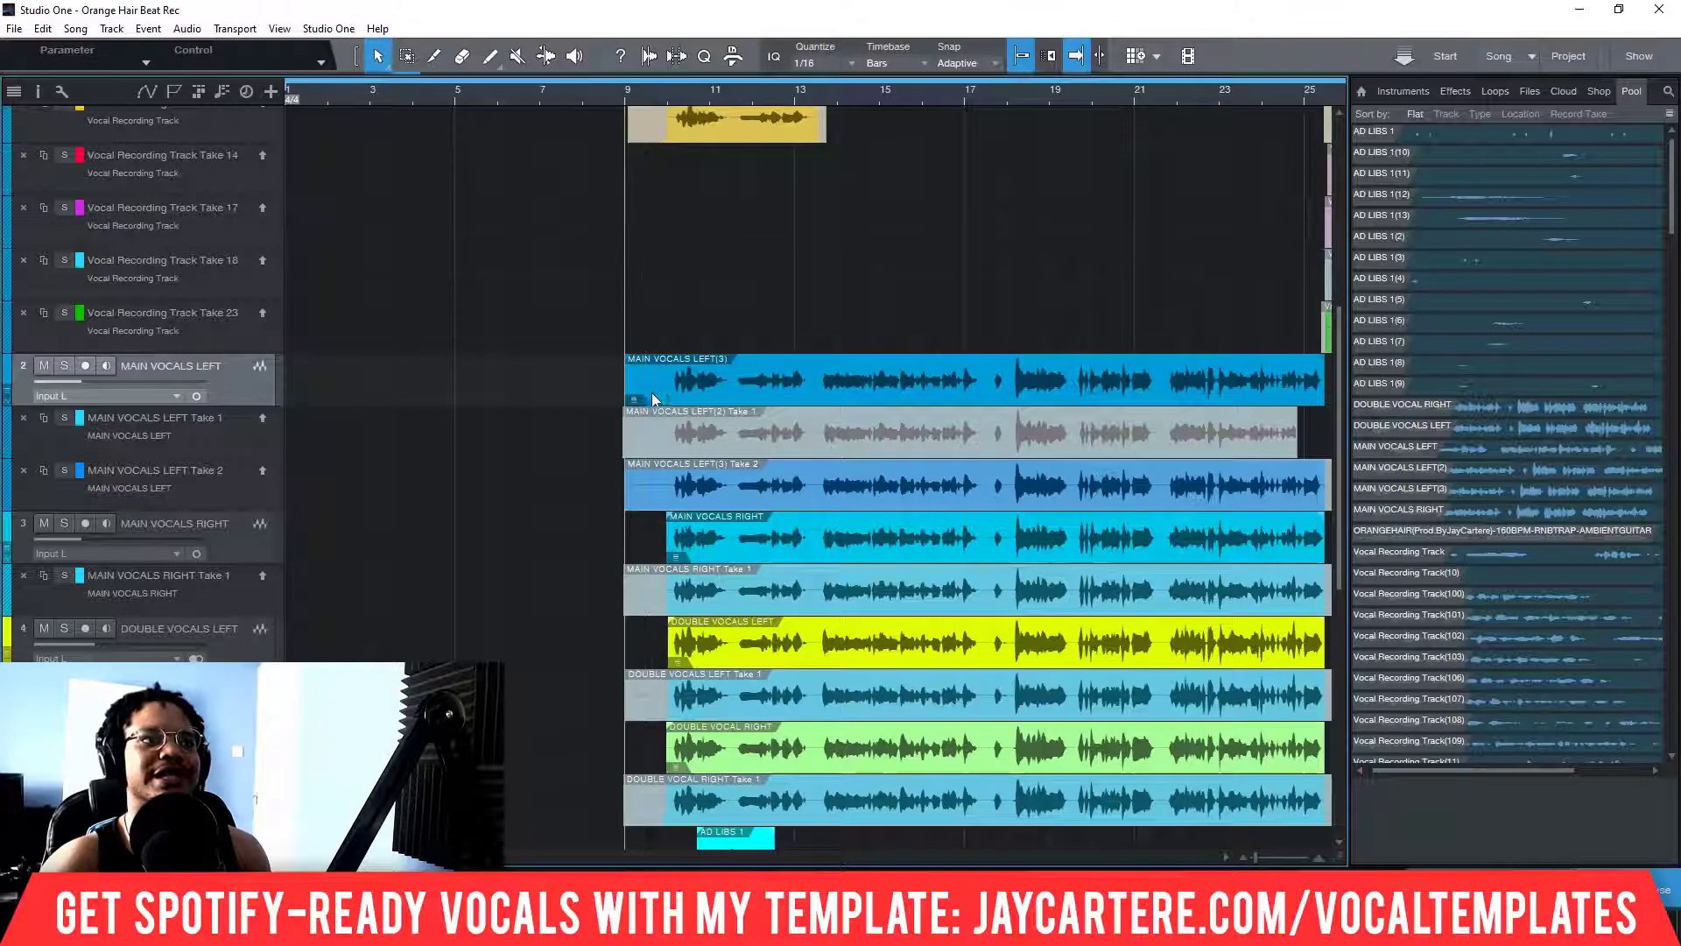
left_click(627, 498)
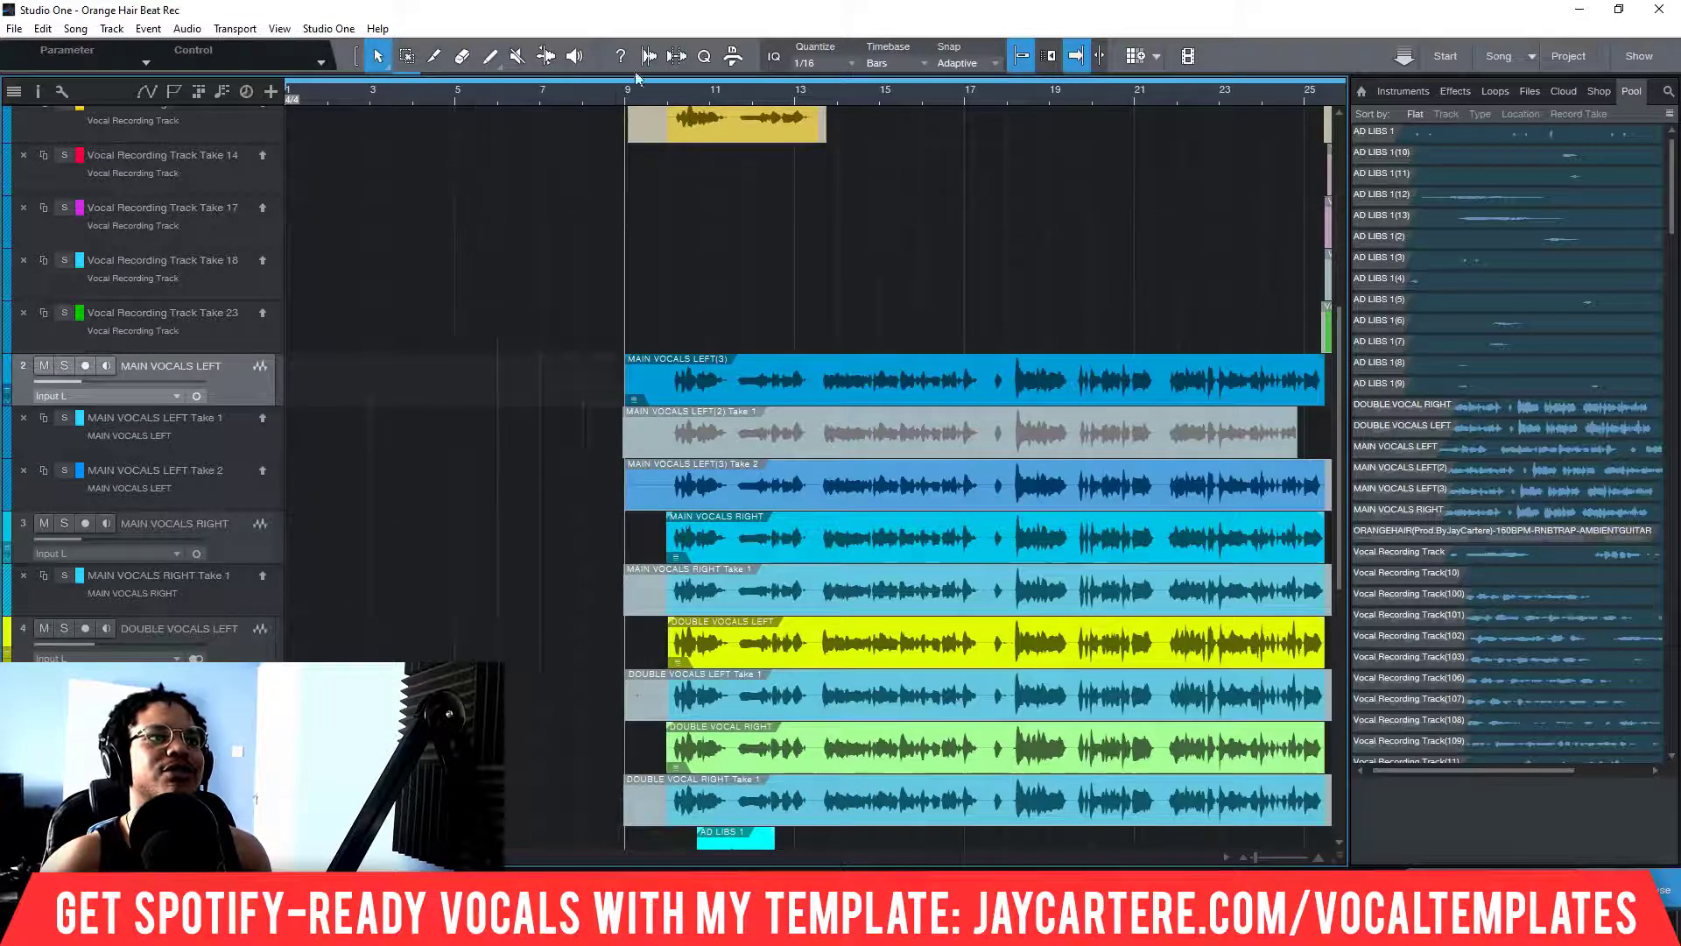
Step: Play the first stack of main and double vocals from bar 9
scroll(618, 98, "down", 5)
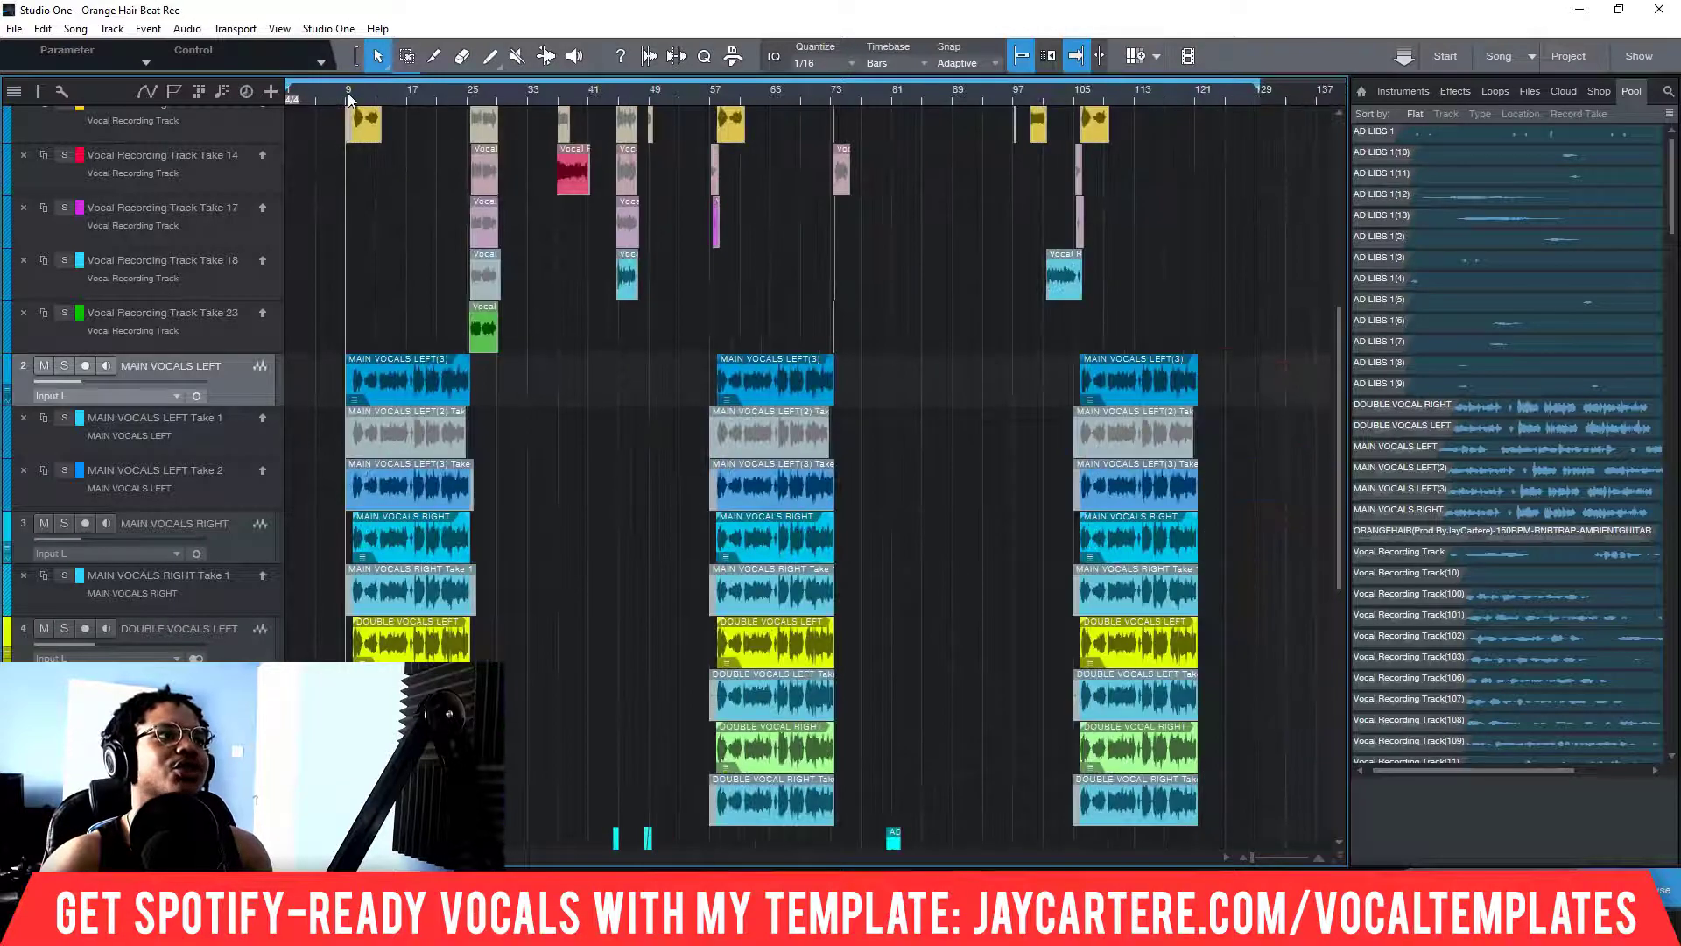
scroll(347, 97, "up", 5)
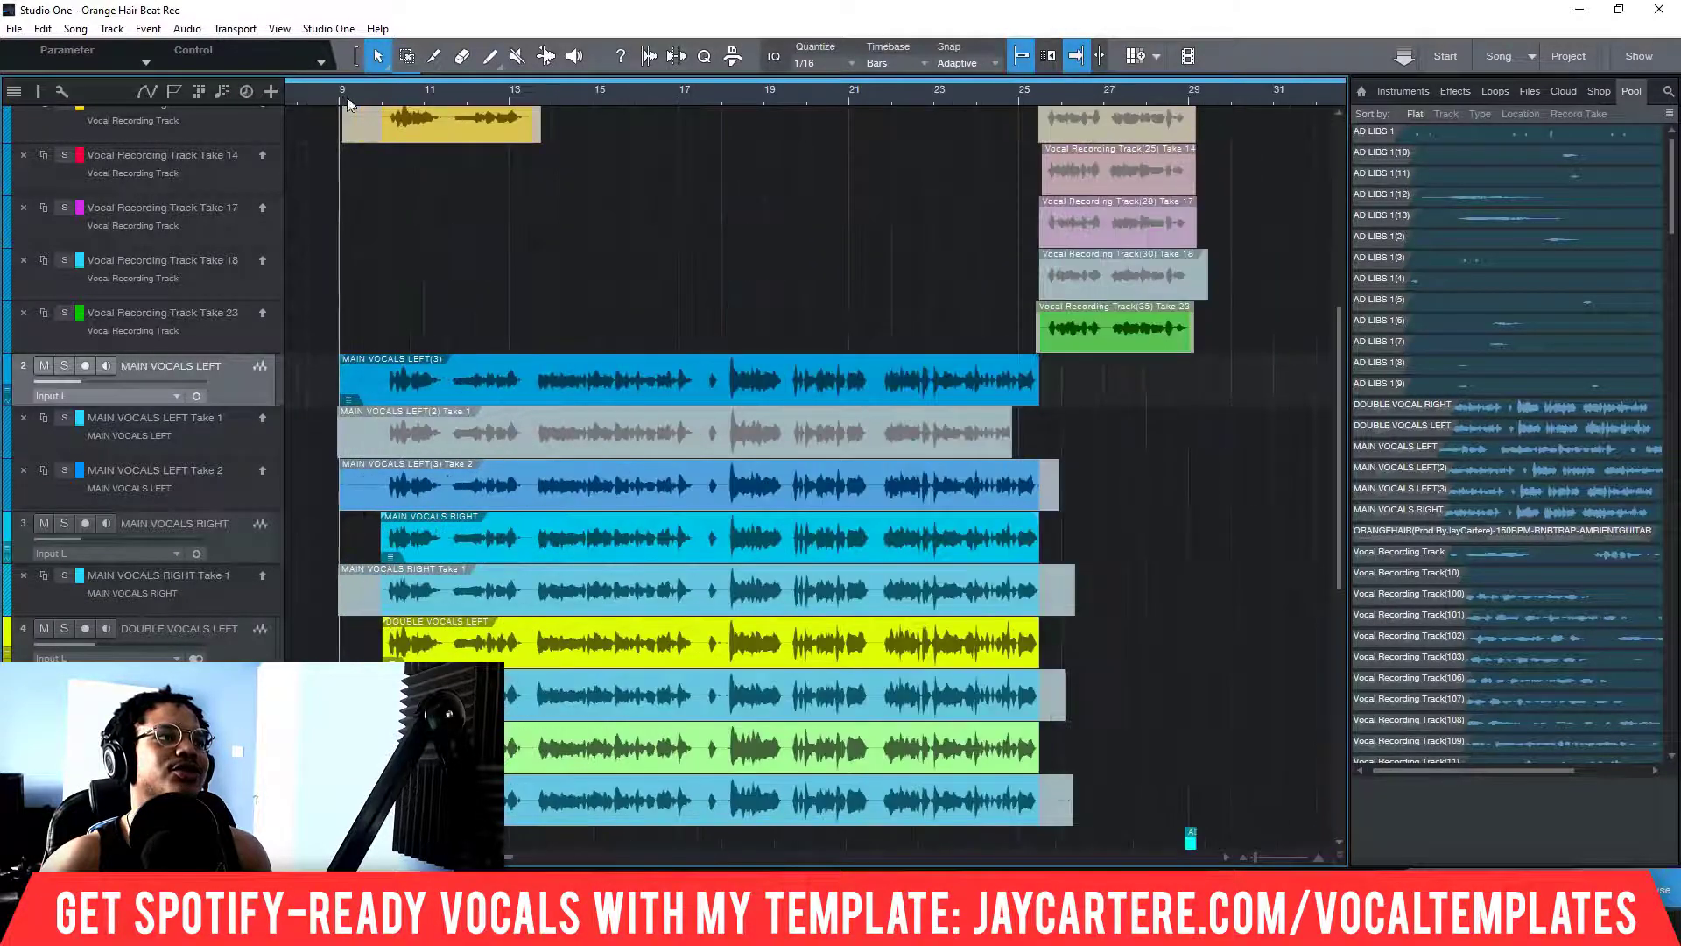
key("space")
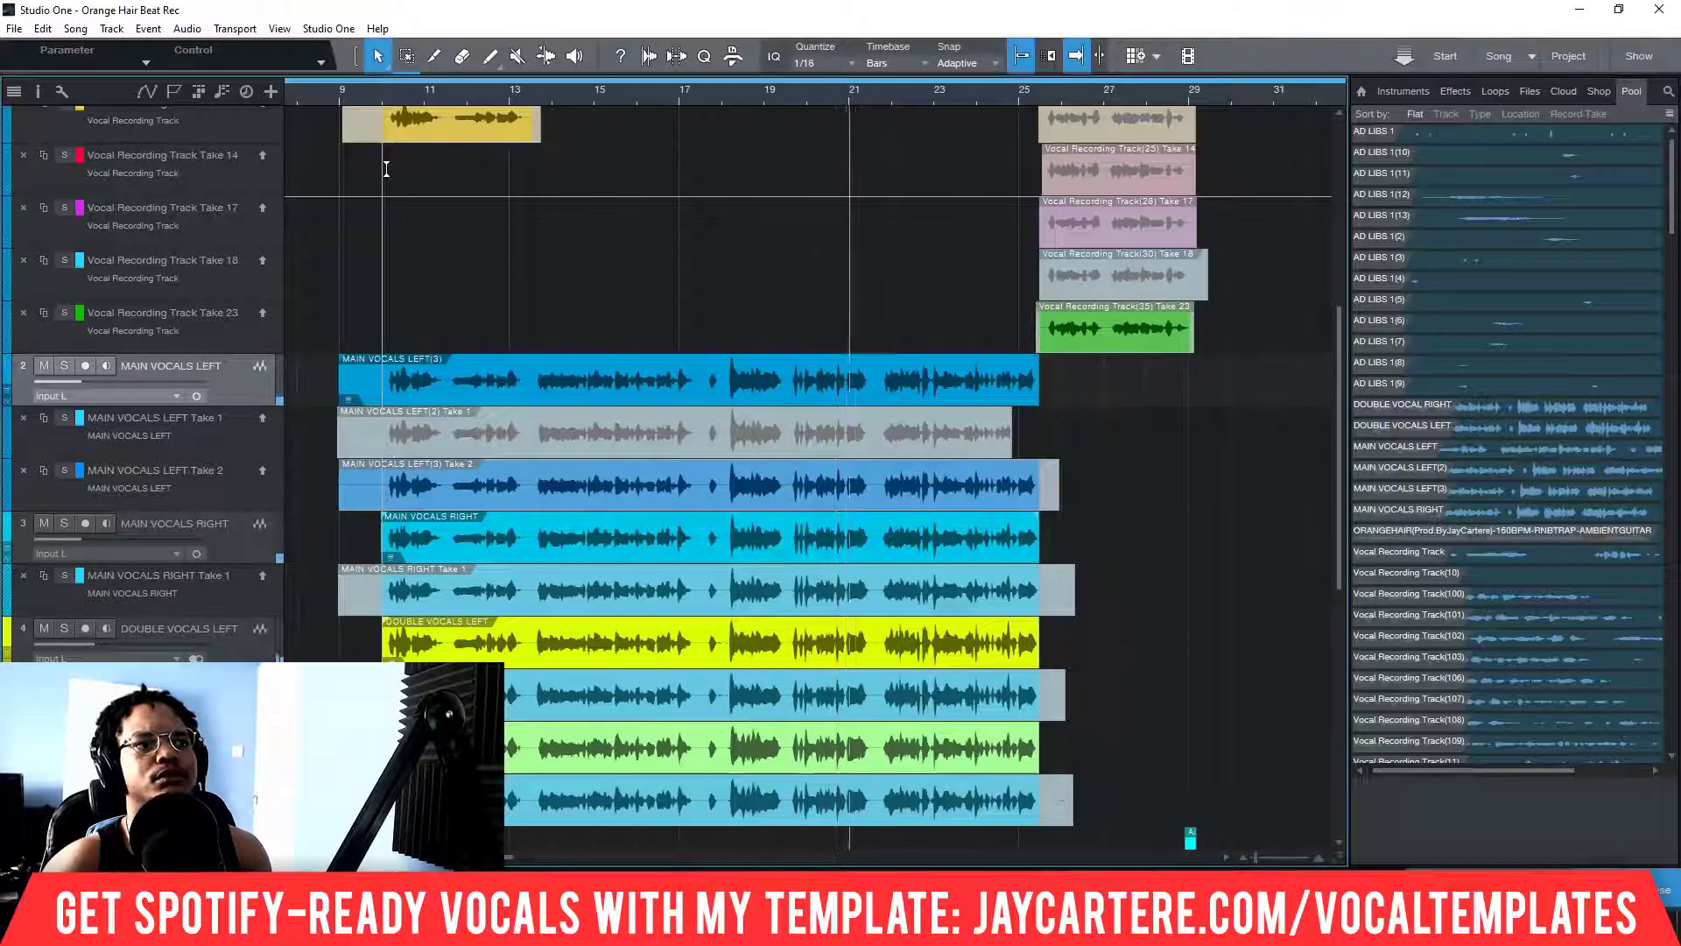
Step: Select the comped events on the Vocal Recording Track from about bar 10 to bar 32
scroll(387, 168, "up", 5)
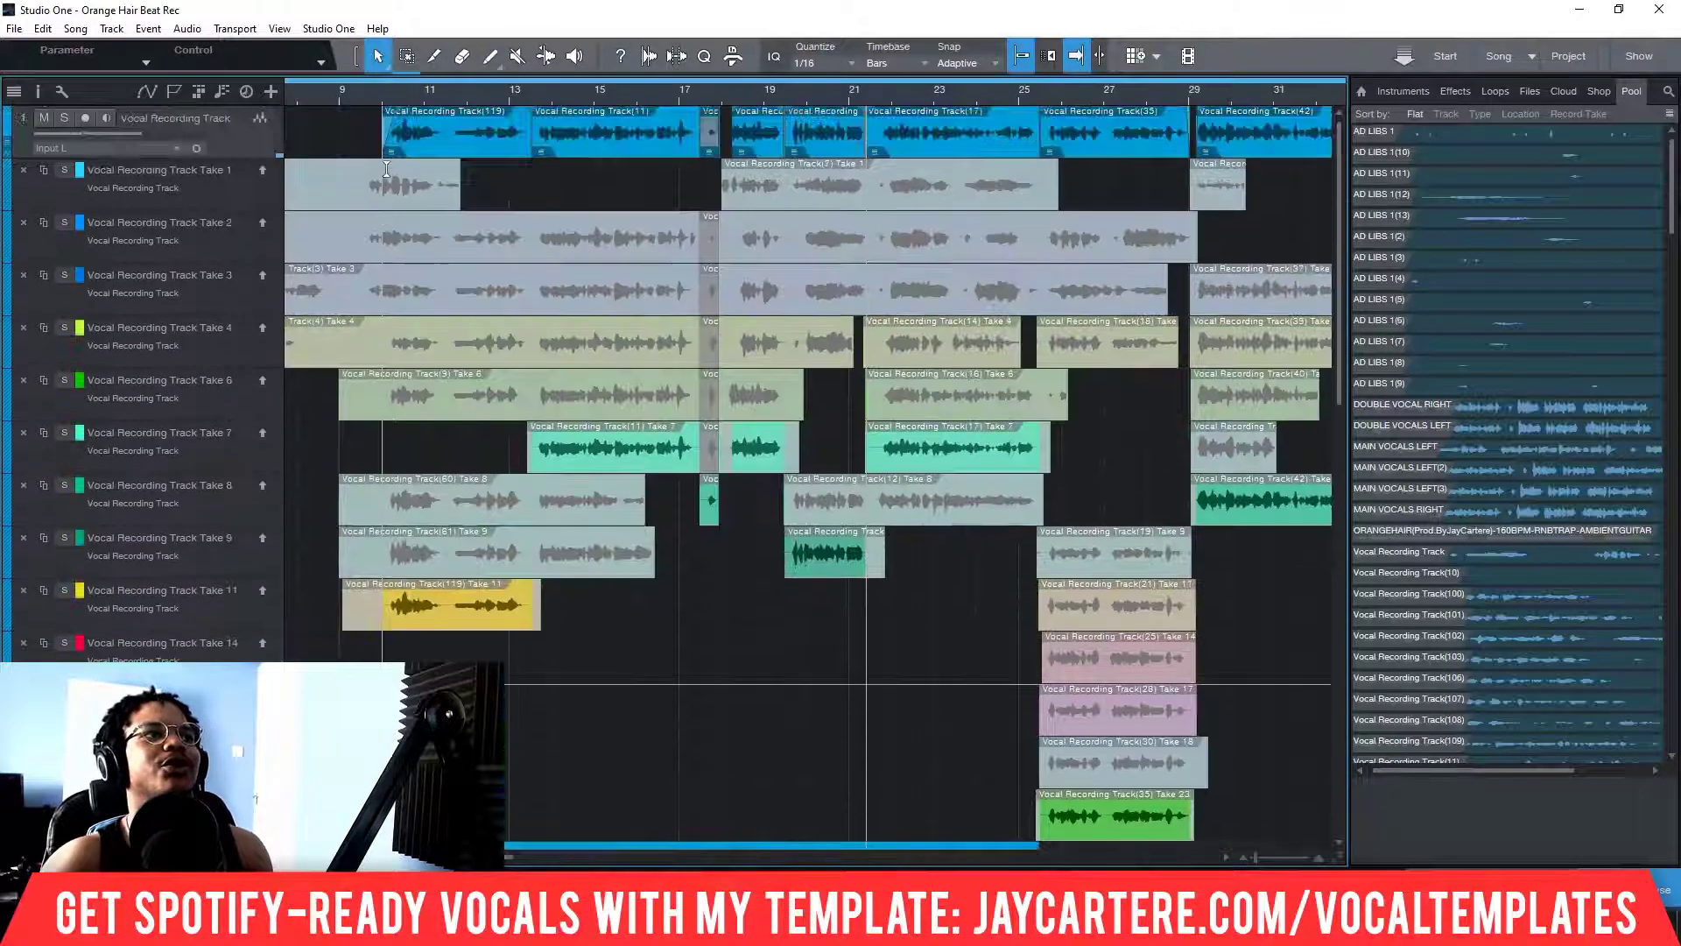
scroll(394, 86, "down", 5)
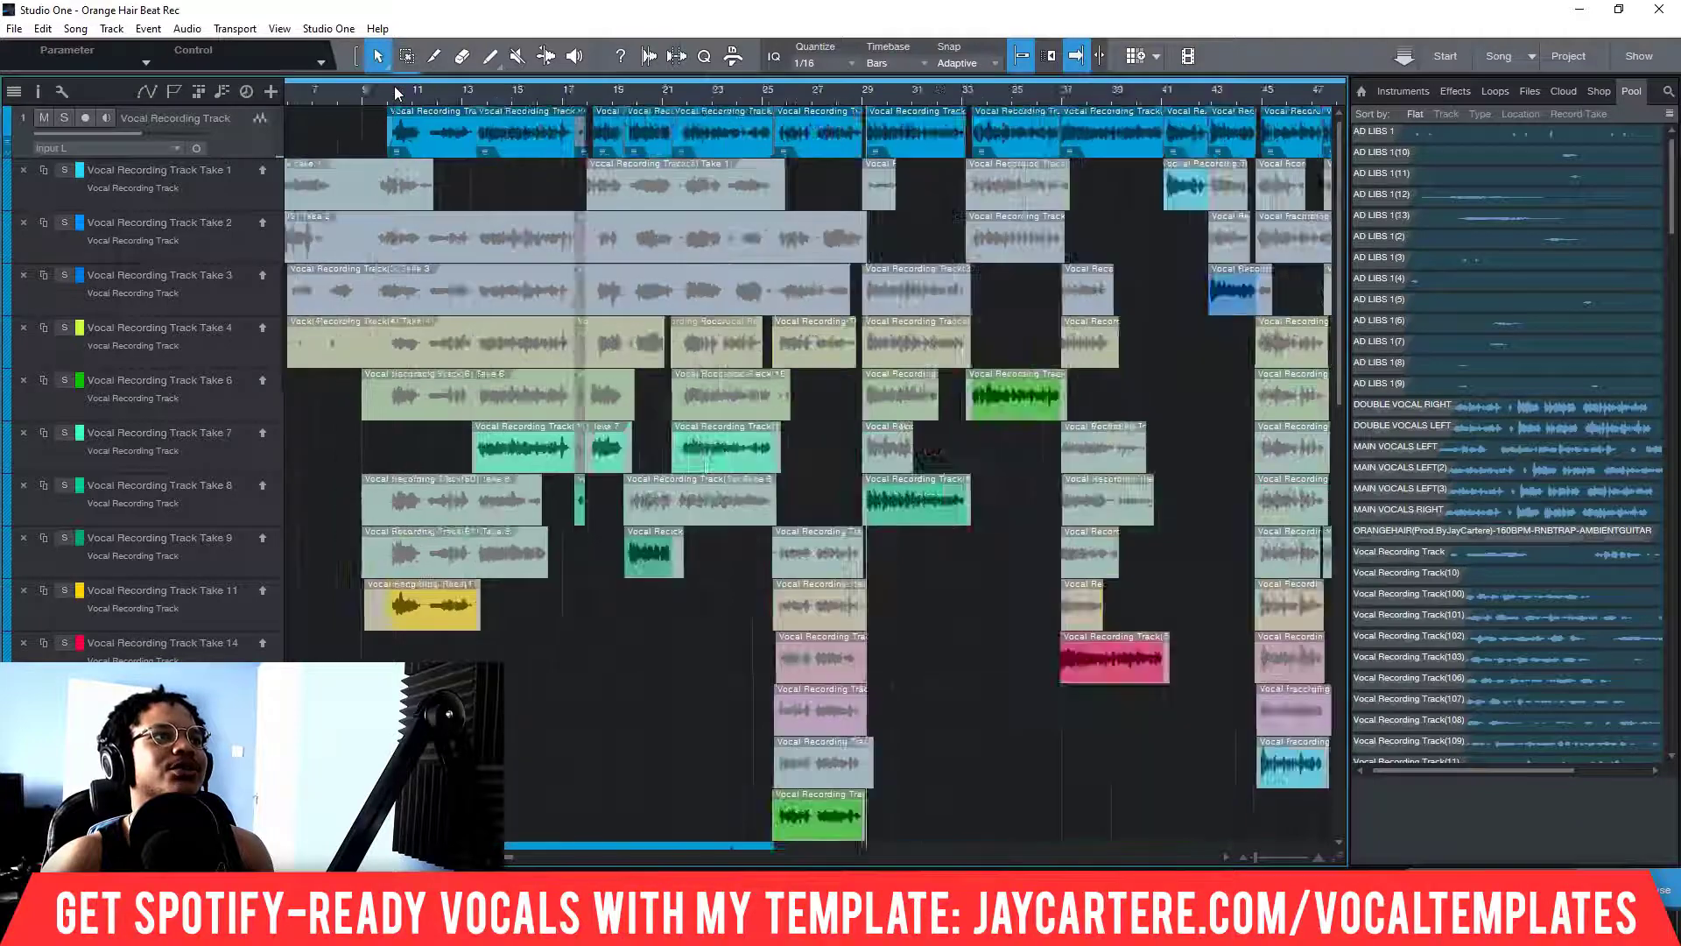
left_click_drag(322, 131, 530, 145)
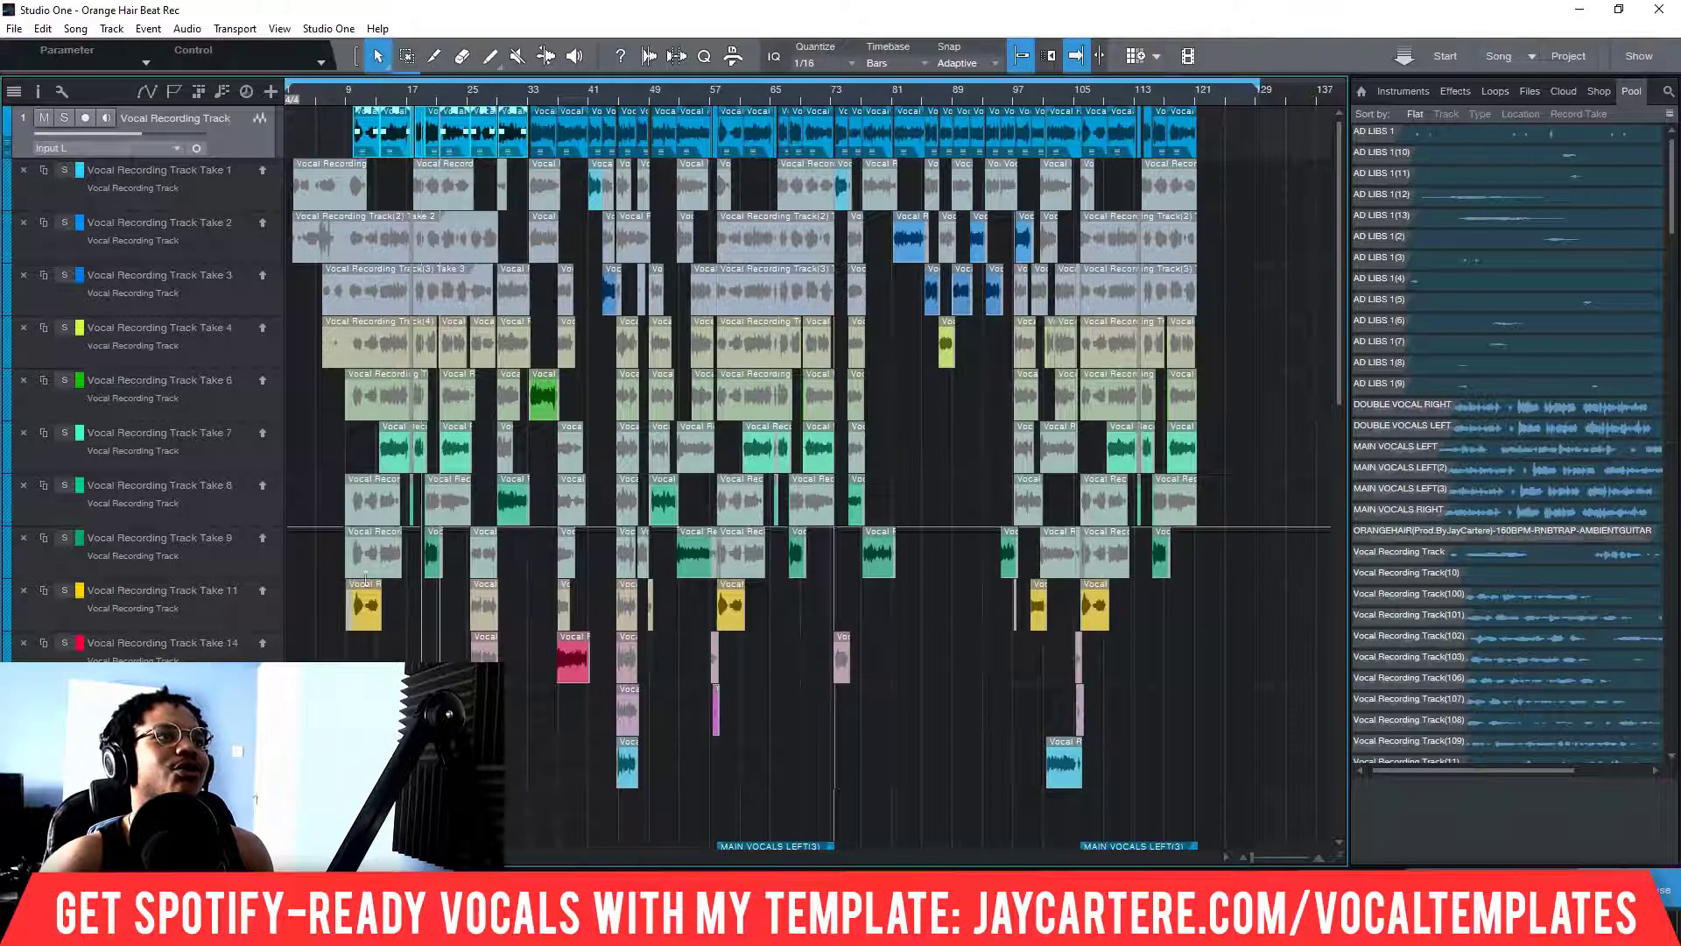
Step: Examine how the vocal takes, main and double vocal layers and ad-libs are arranged across the whole song
scroll(390, 616, "down", 8)
scroll(389, 616, "down", 5)
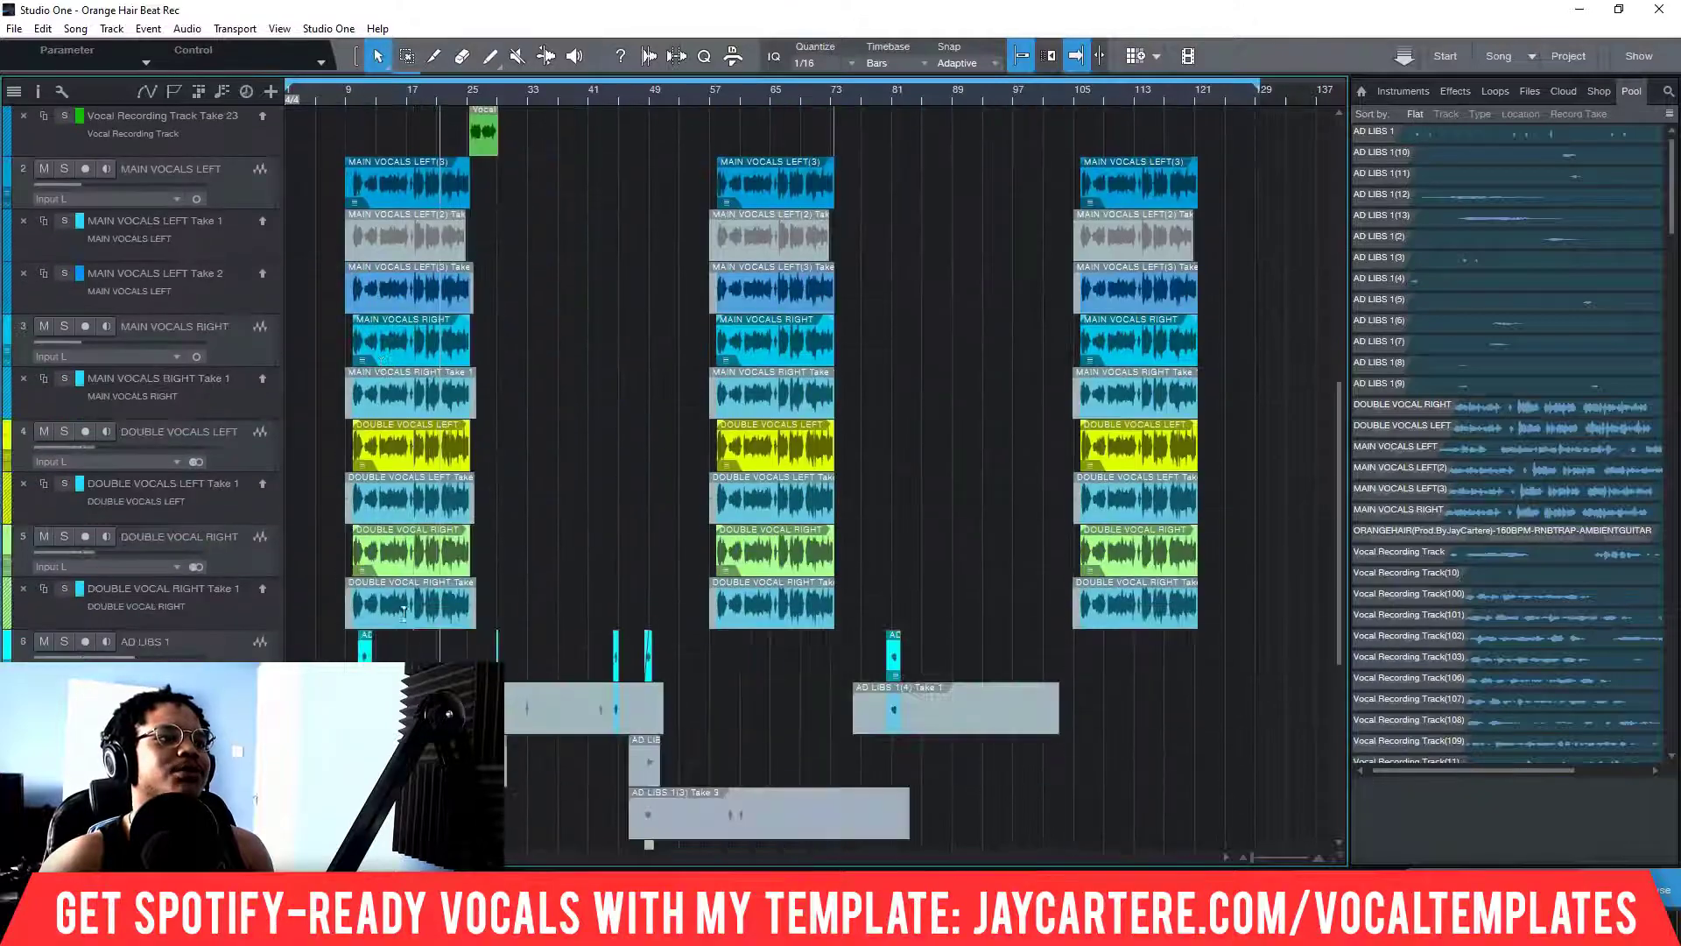
scroll(728, 301, "up", 3)
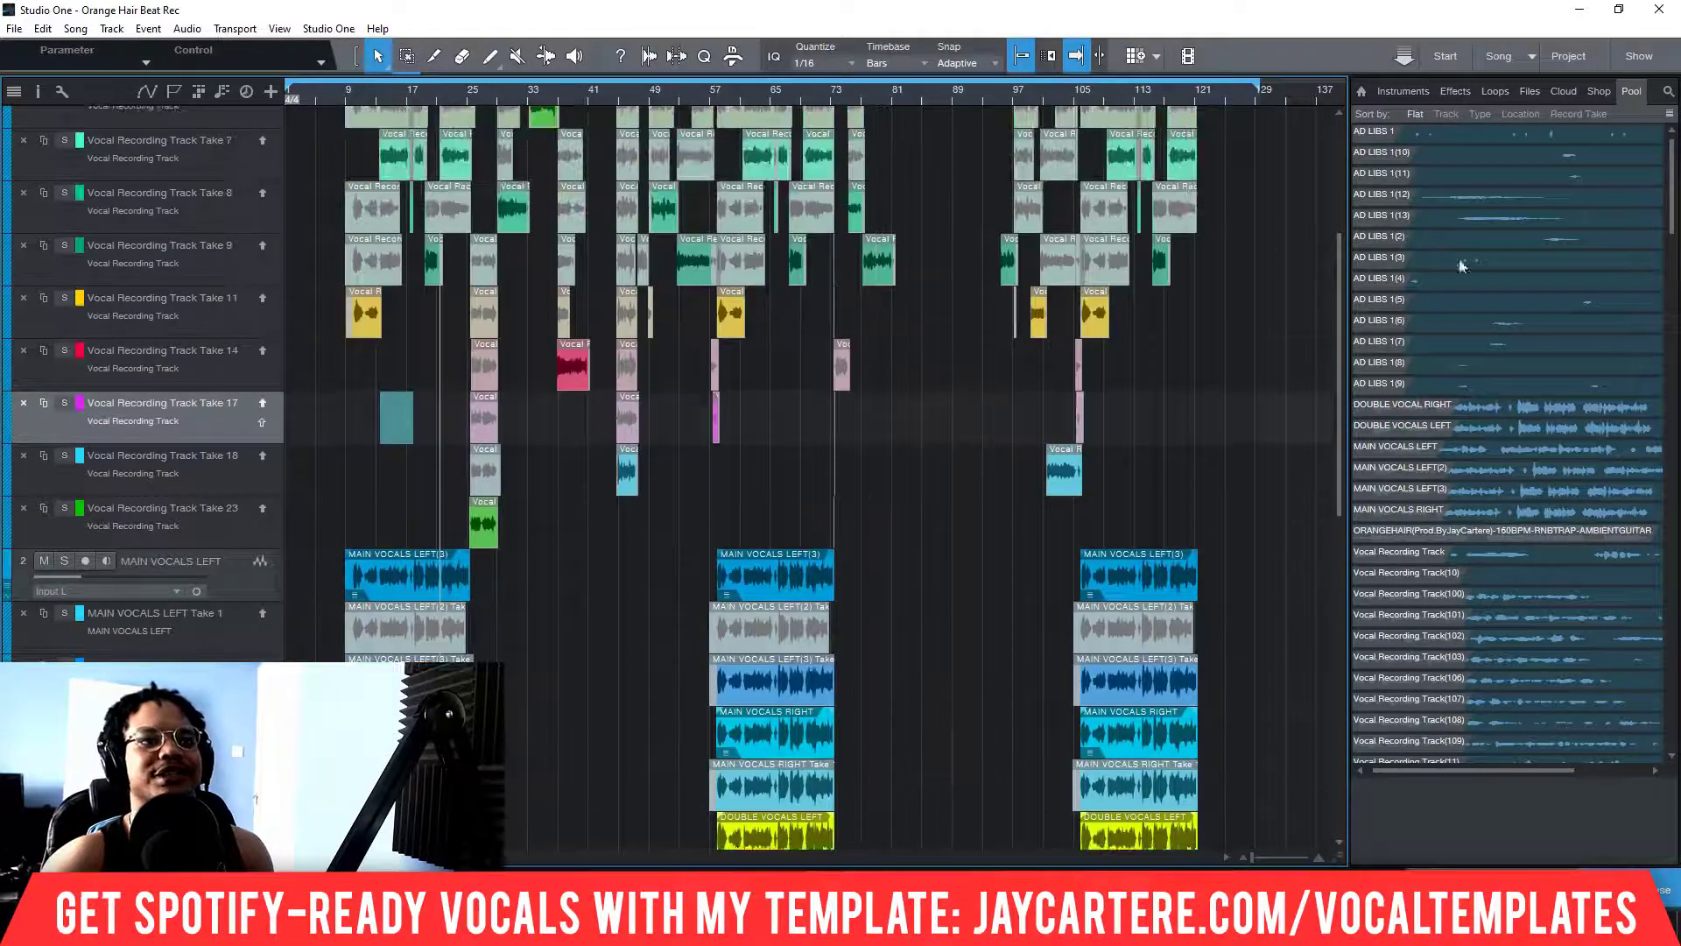
scroll(891, 549, "up", 3)
scroll(892, 545, "up", 3)
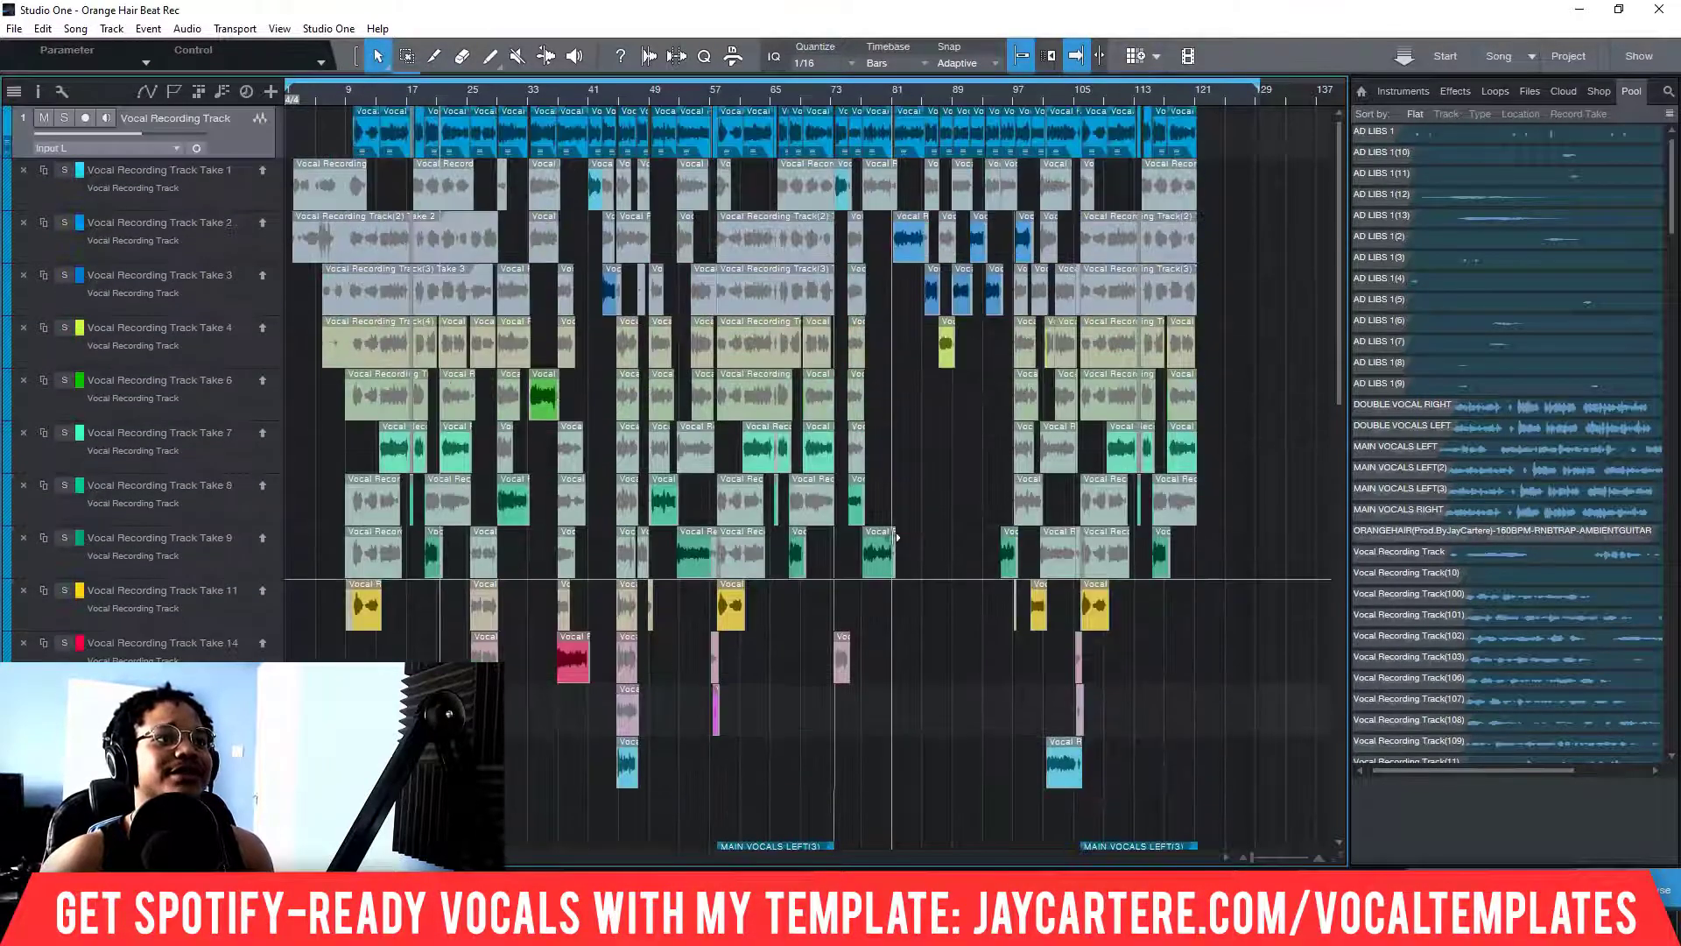
scroll(745, 473, "down", 9)
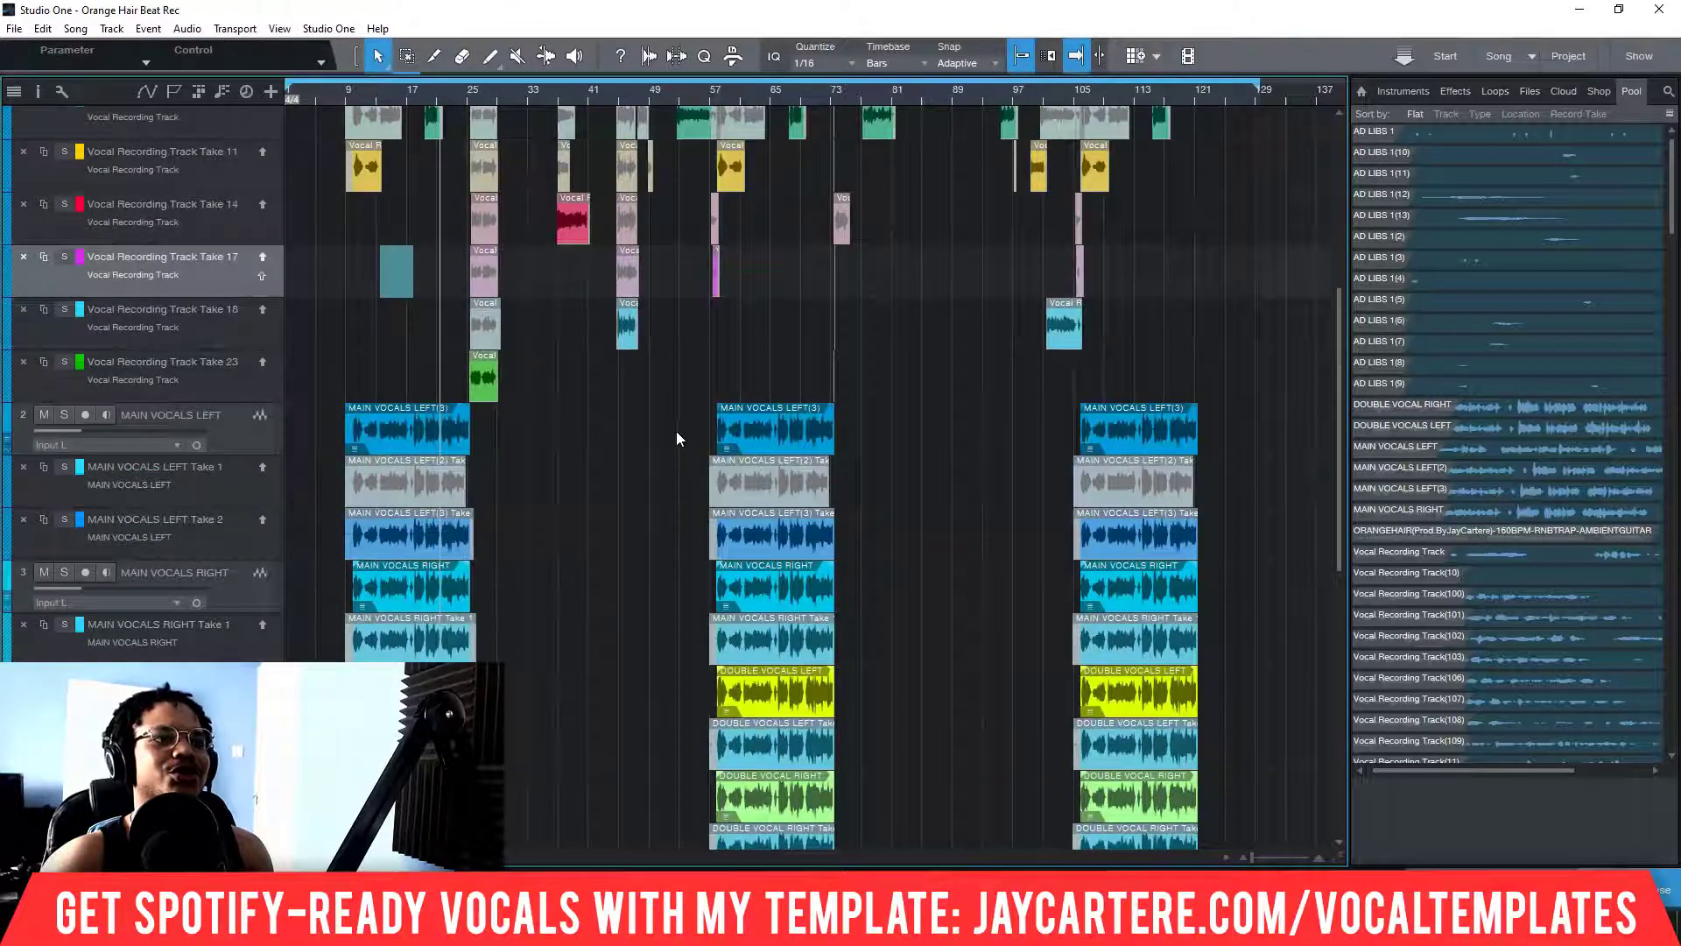
scroll(676, 431, "down", 5)
scroll(676, 430, "up", 3)
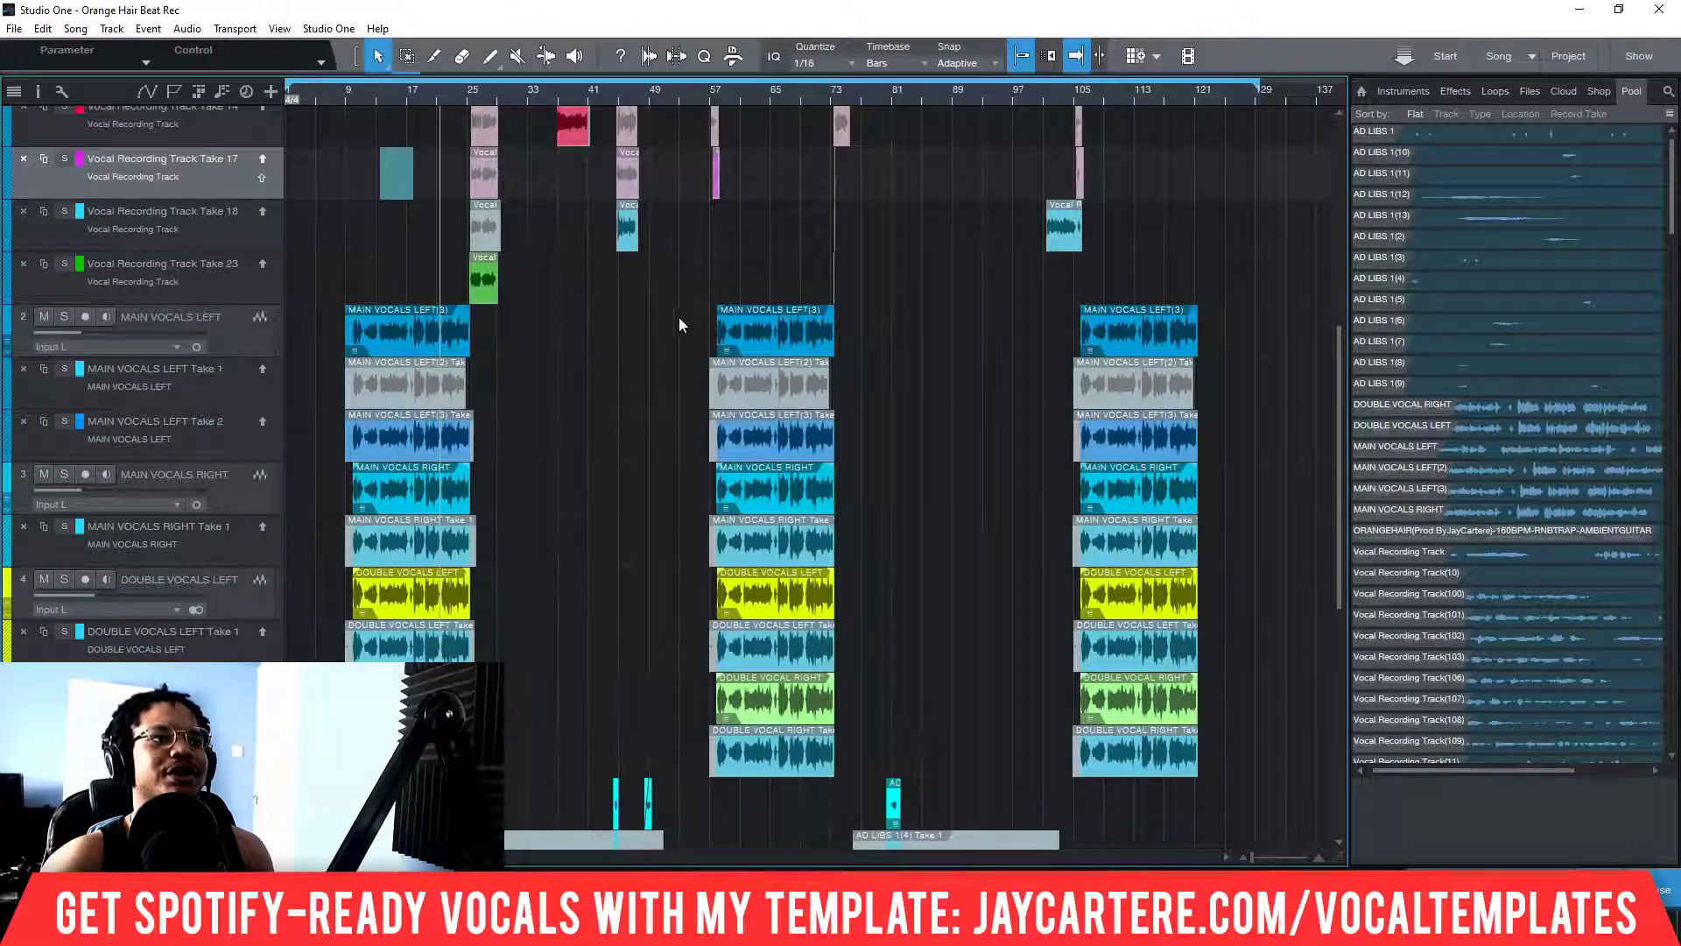
Step: Delete the comped main left, main right and double vocal events in the second stack, from about bar 58 to bar 73
left_click_drag(679, 308, 860, 748)
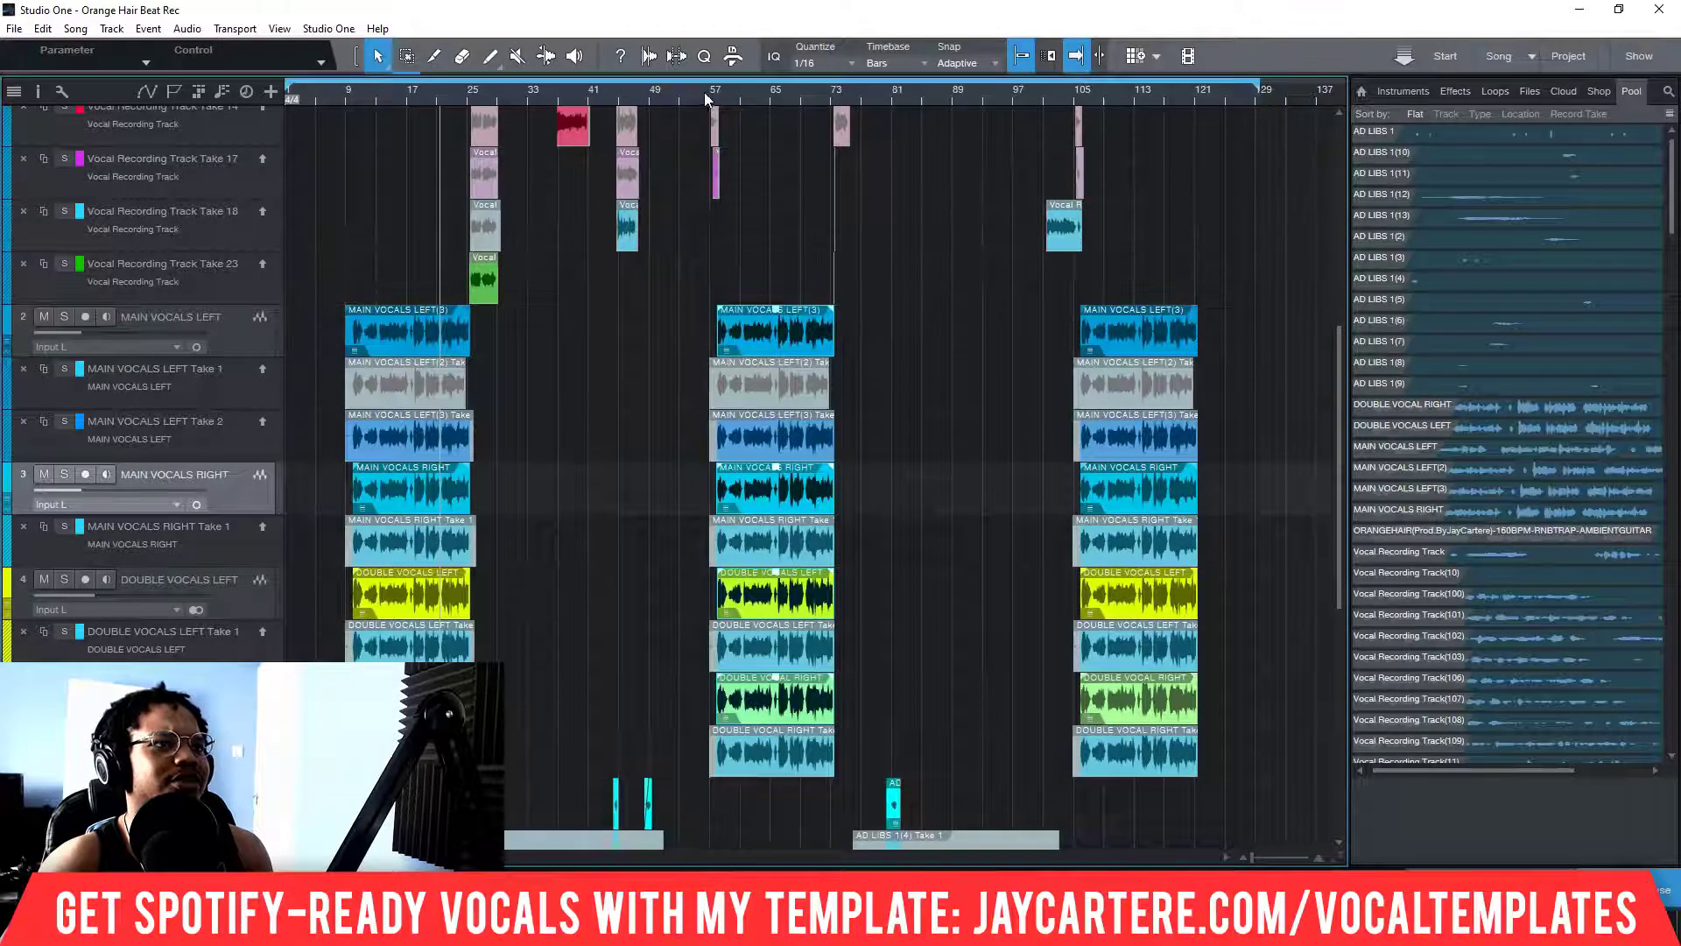
scroll(713, 244, "up", 6)
scroll(709, 210, "up", 8)
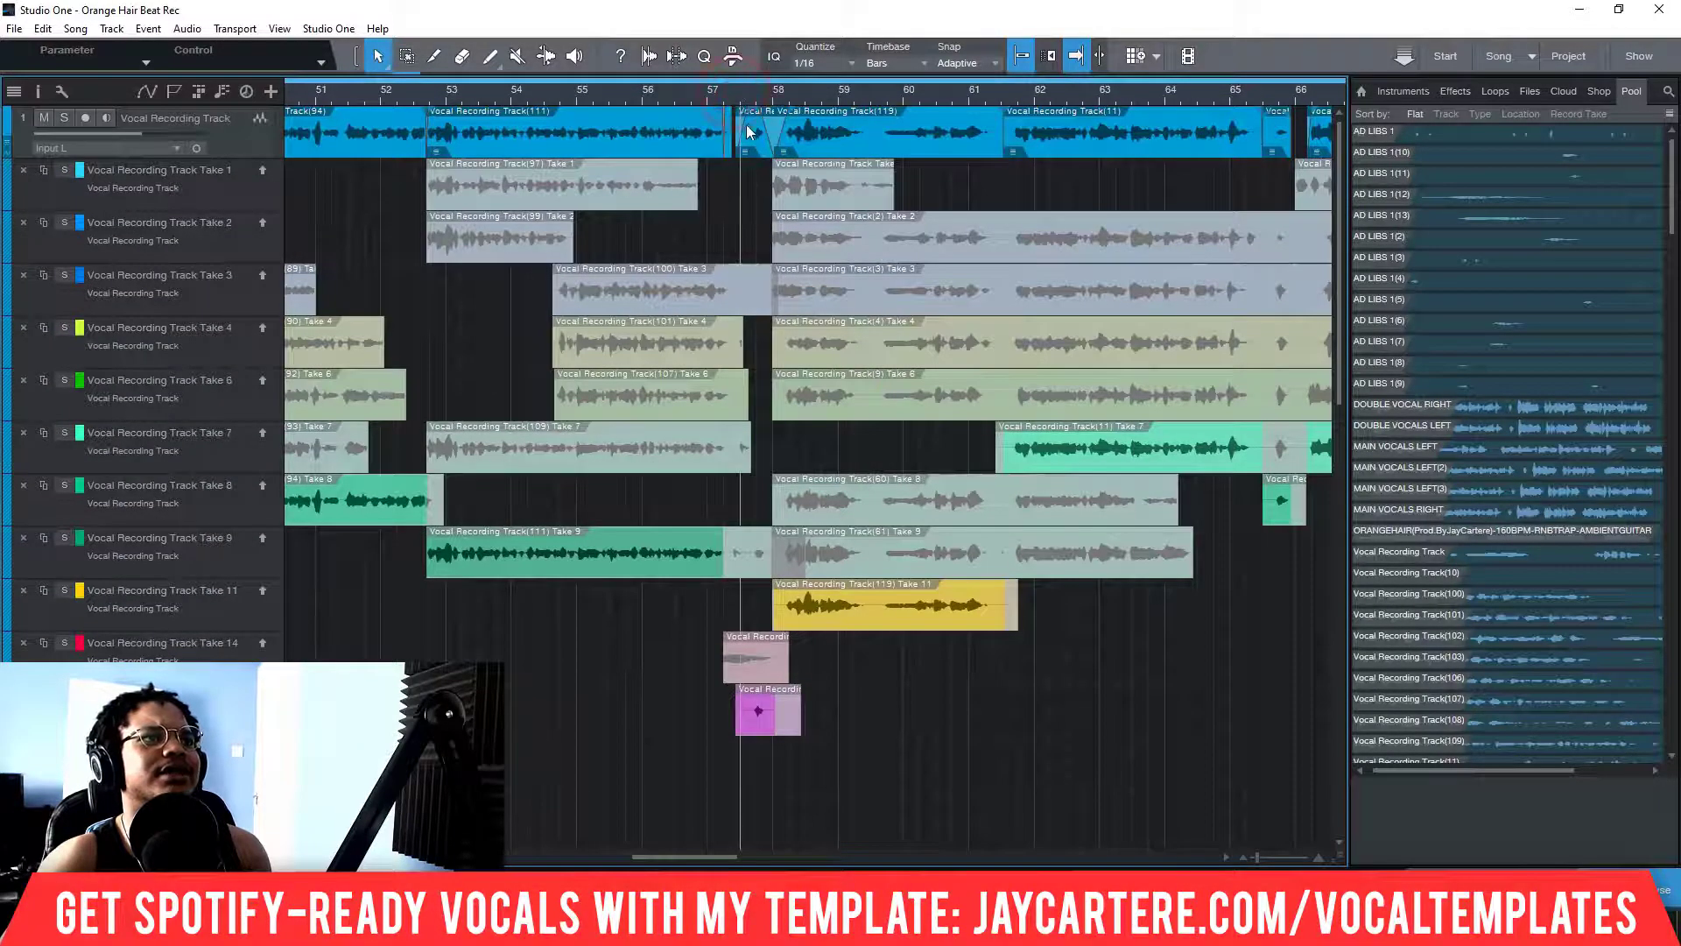
Step: Delete the comped event that starts at bar 58 on the Vocal Recording Track
key("space")
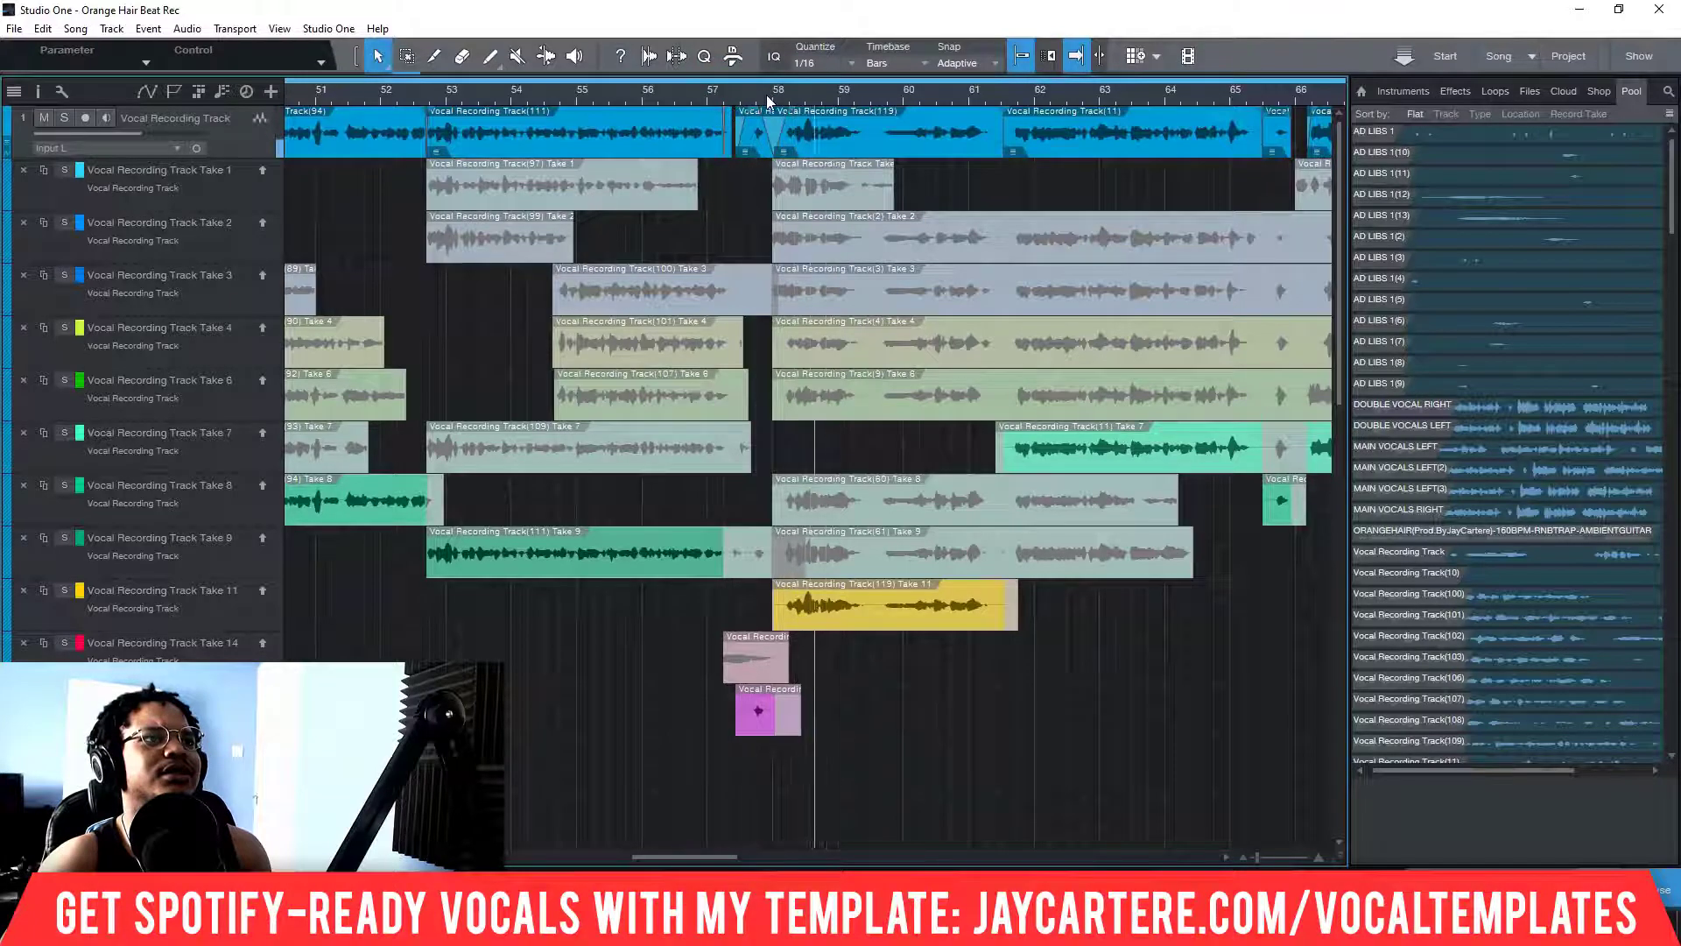
scroll(765, 95, "down", 5)
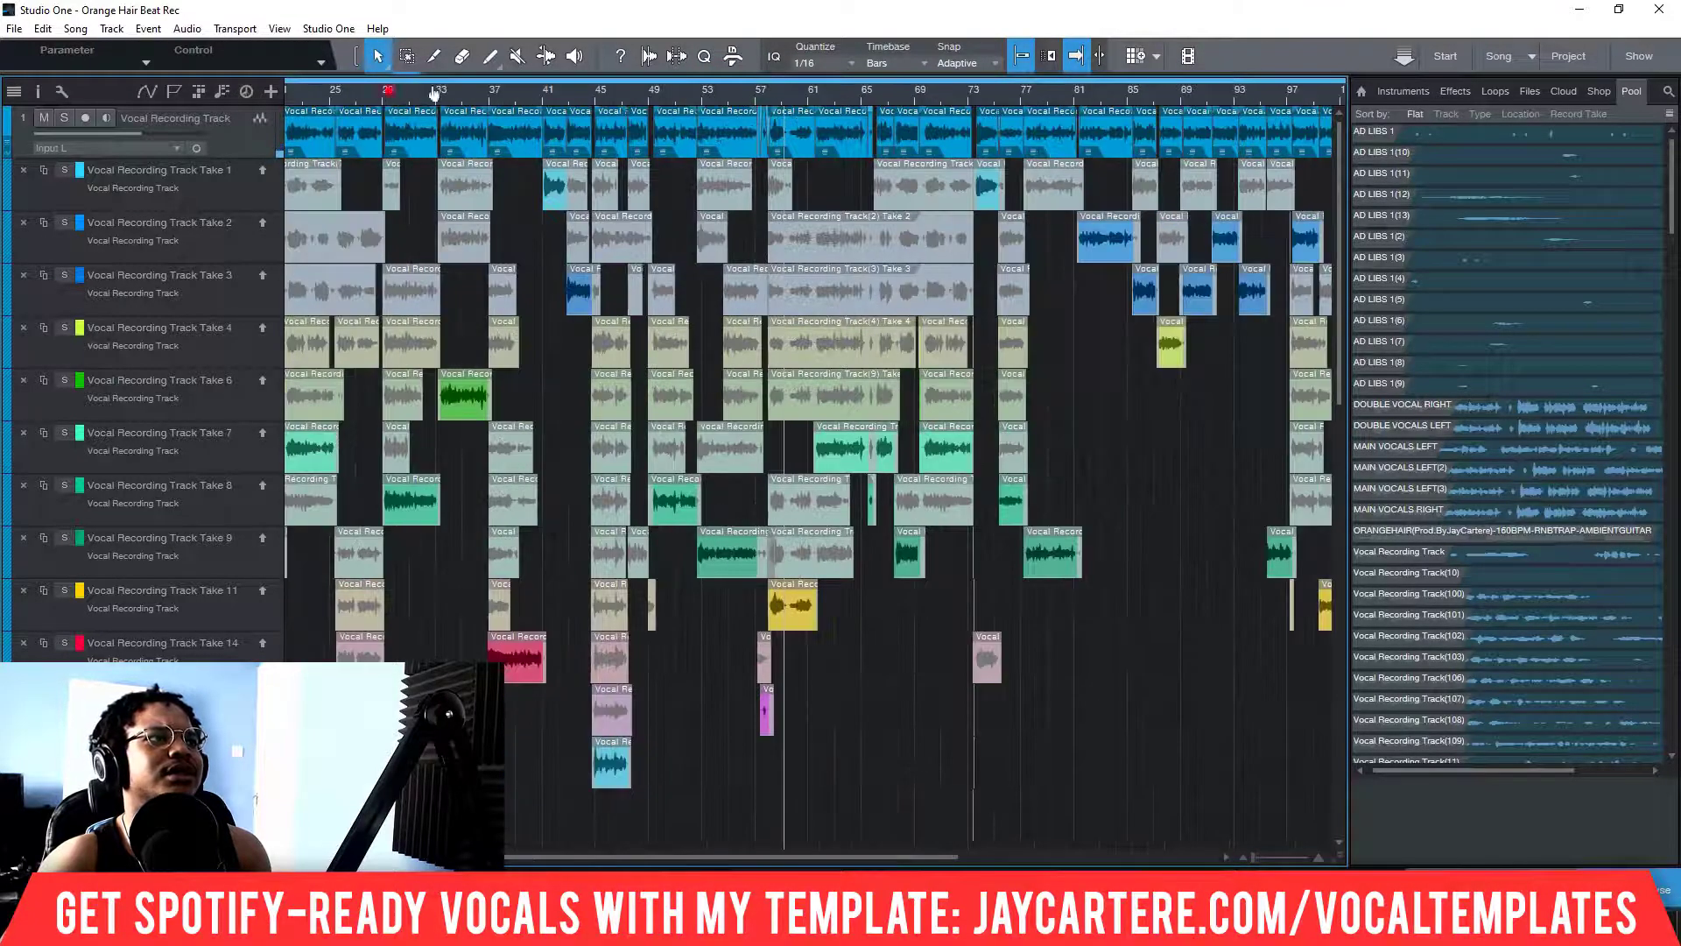
scroll(385, 97, "down", 2)
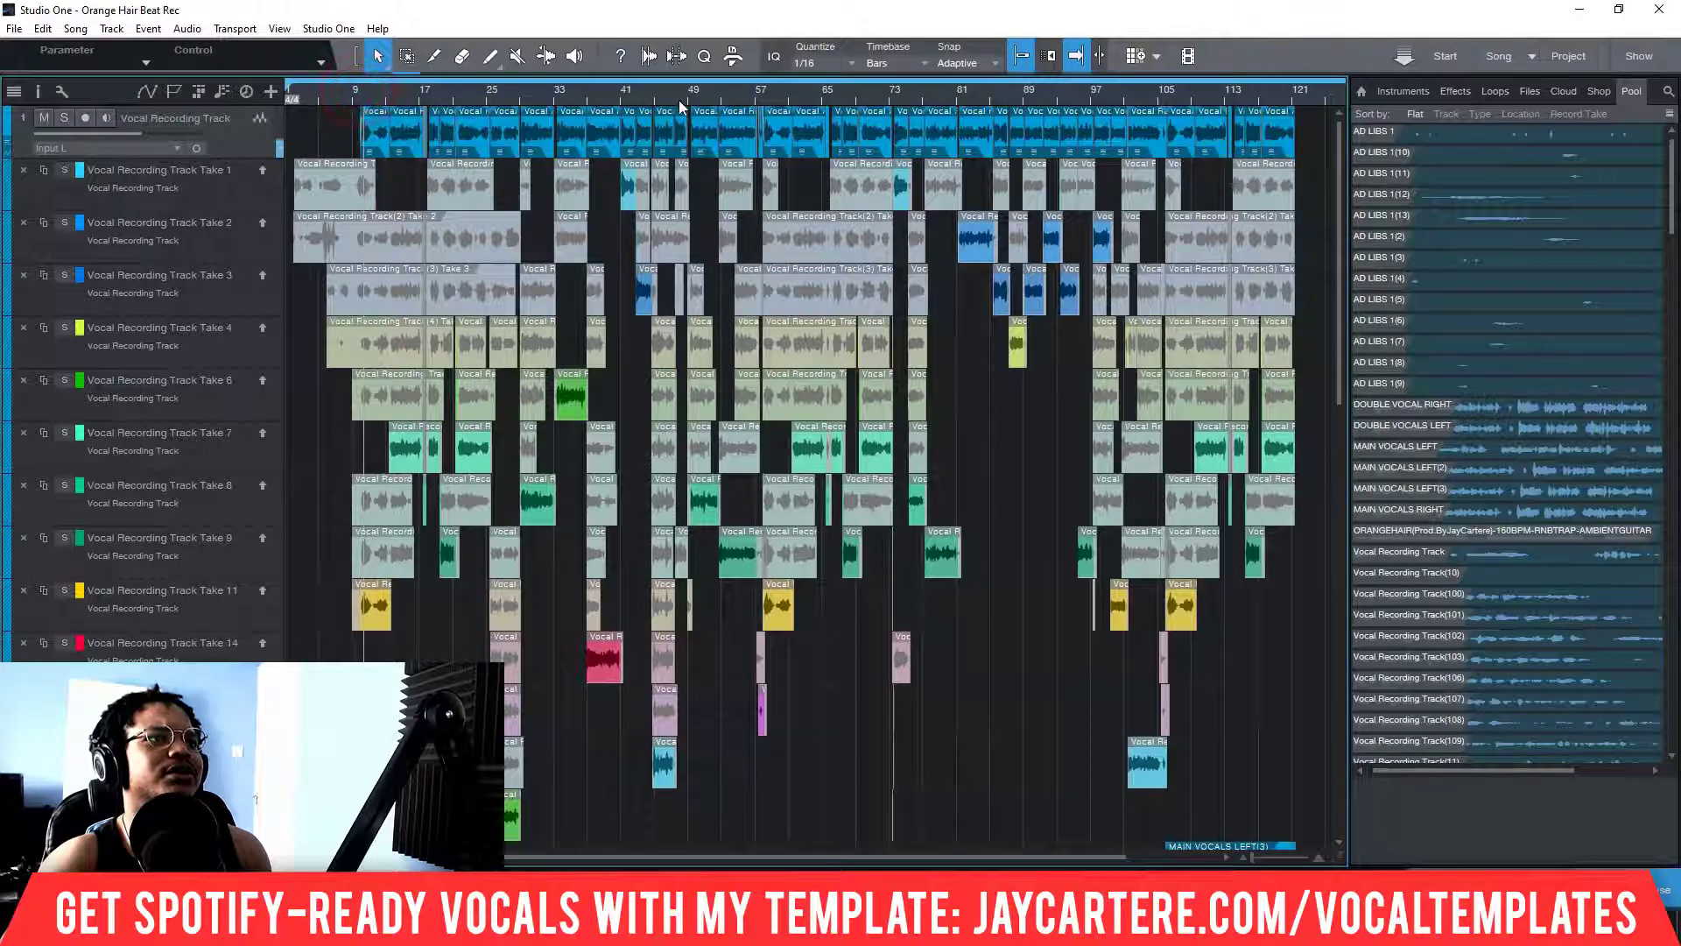
scroll(756, 94, "up", 9)
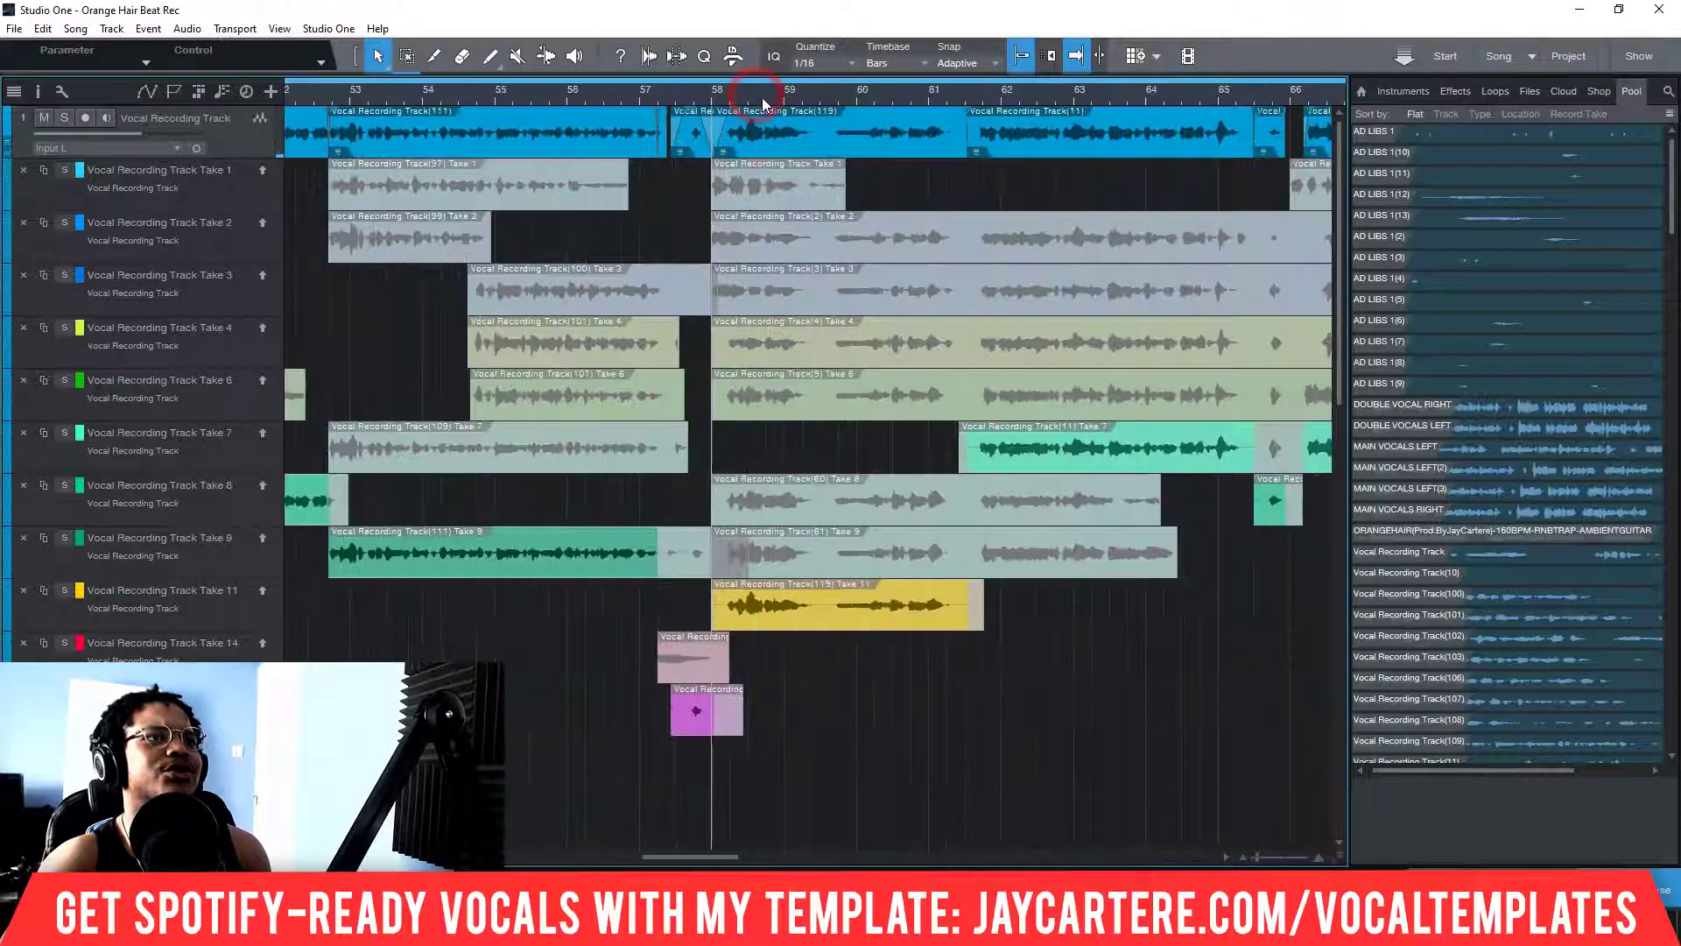
left_click(759, 130)
key("Delete")
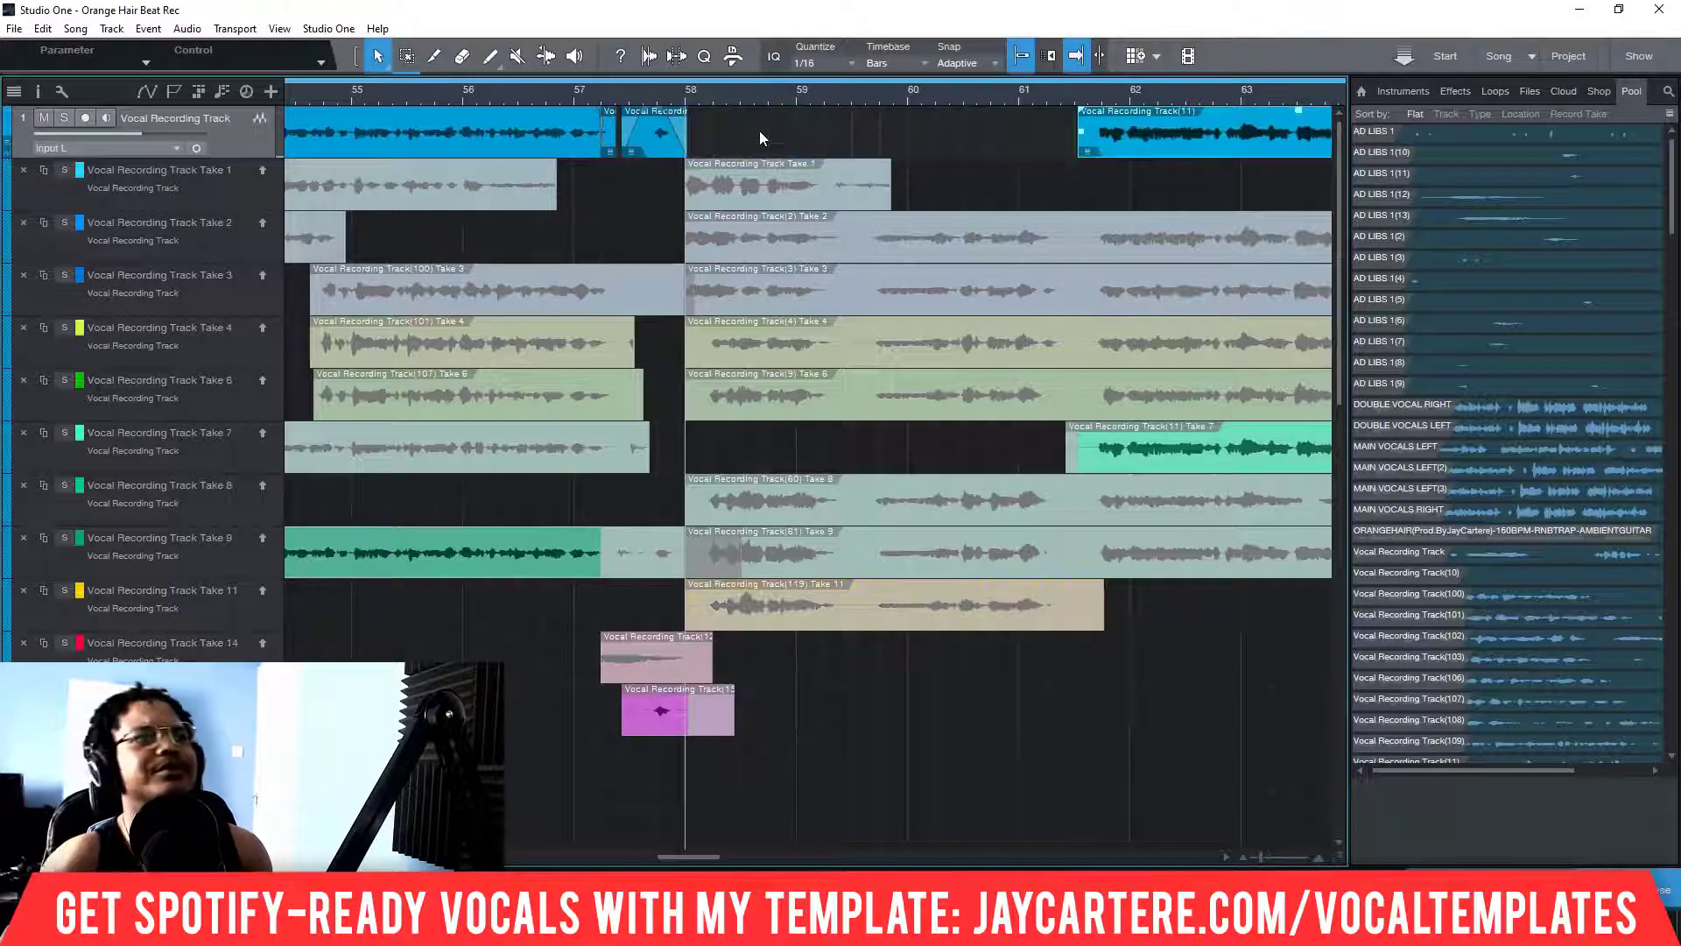
Step: Delete the remaining comped events on the Vocal Recording Track from about bar 61 to bar 73
scroll(865, 96, "down", 5)
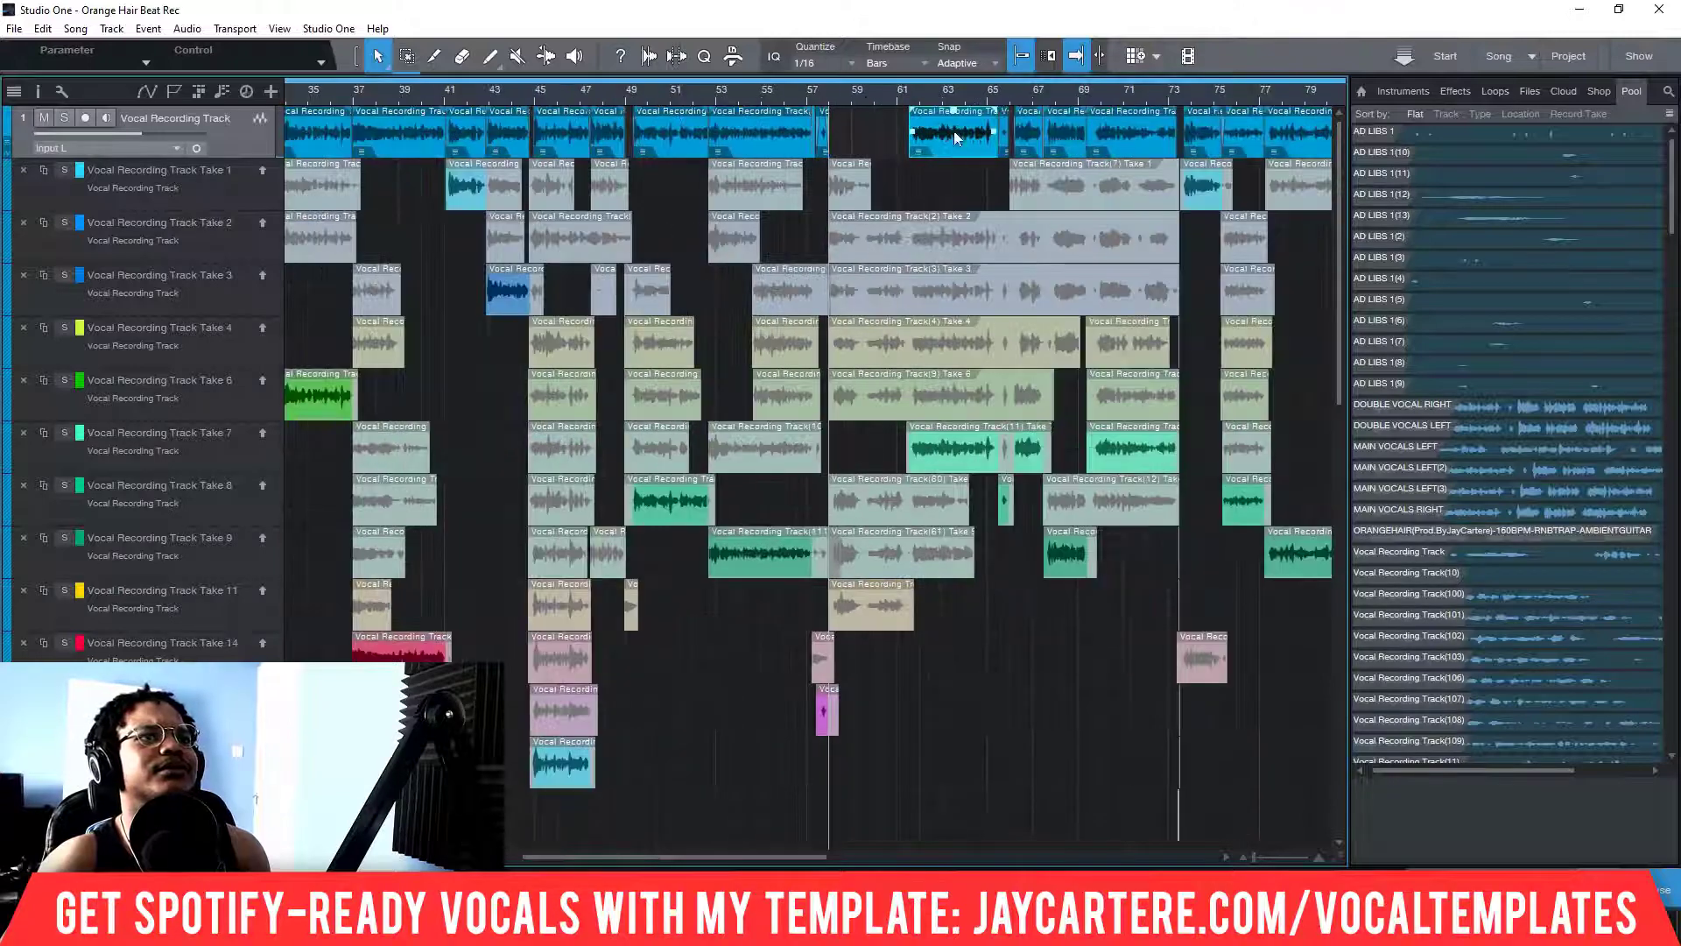
left_click(918, 136)
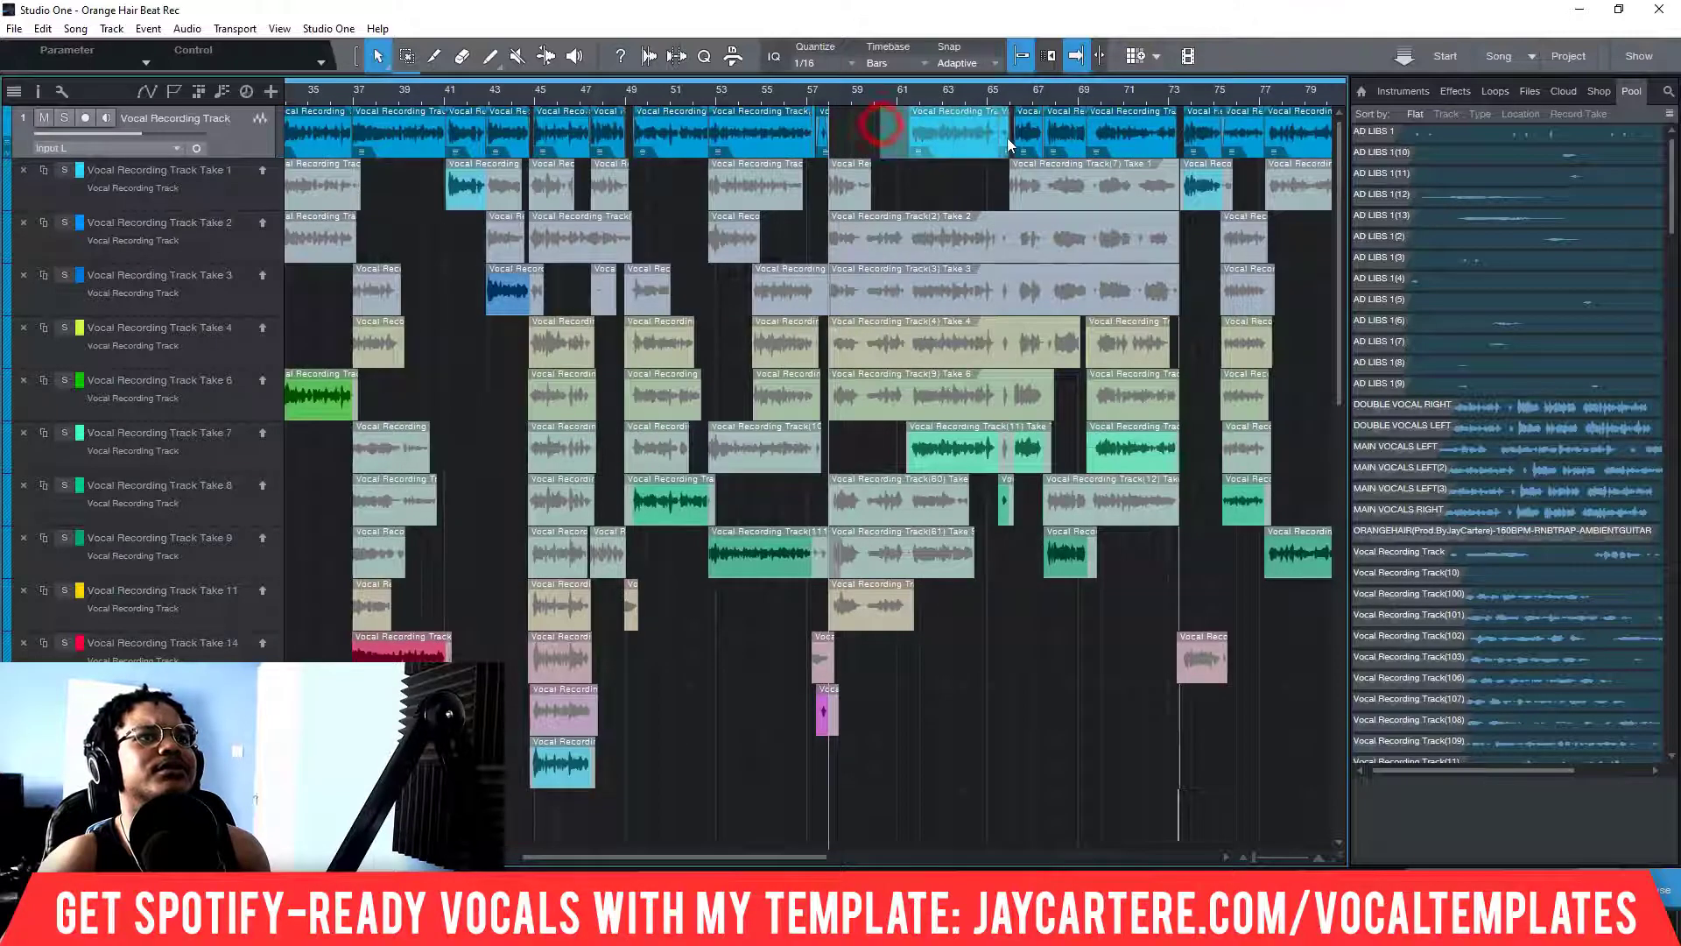
left_click(1004, 92)
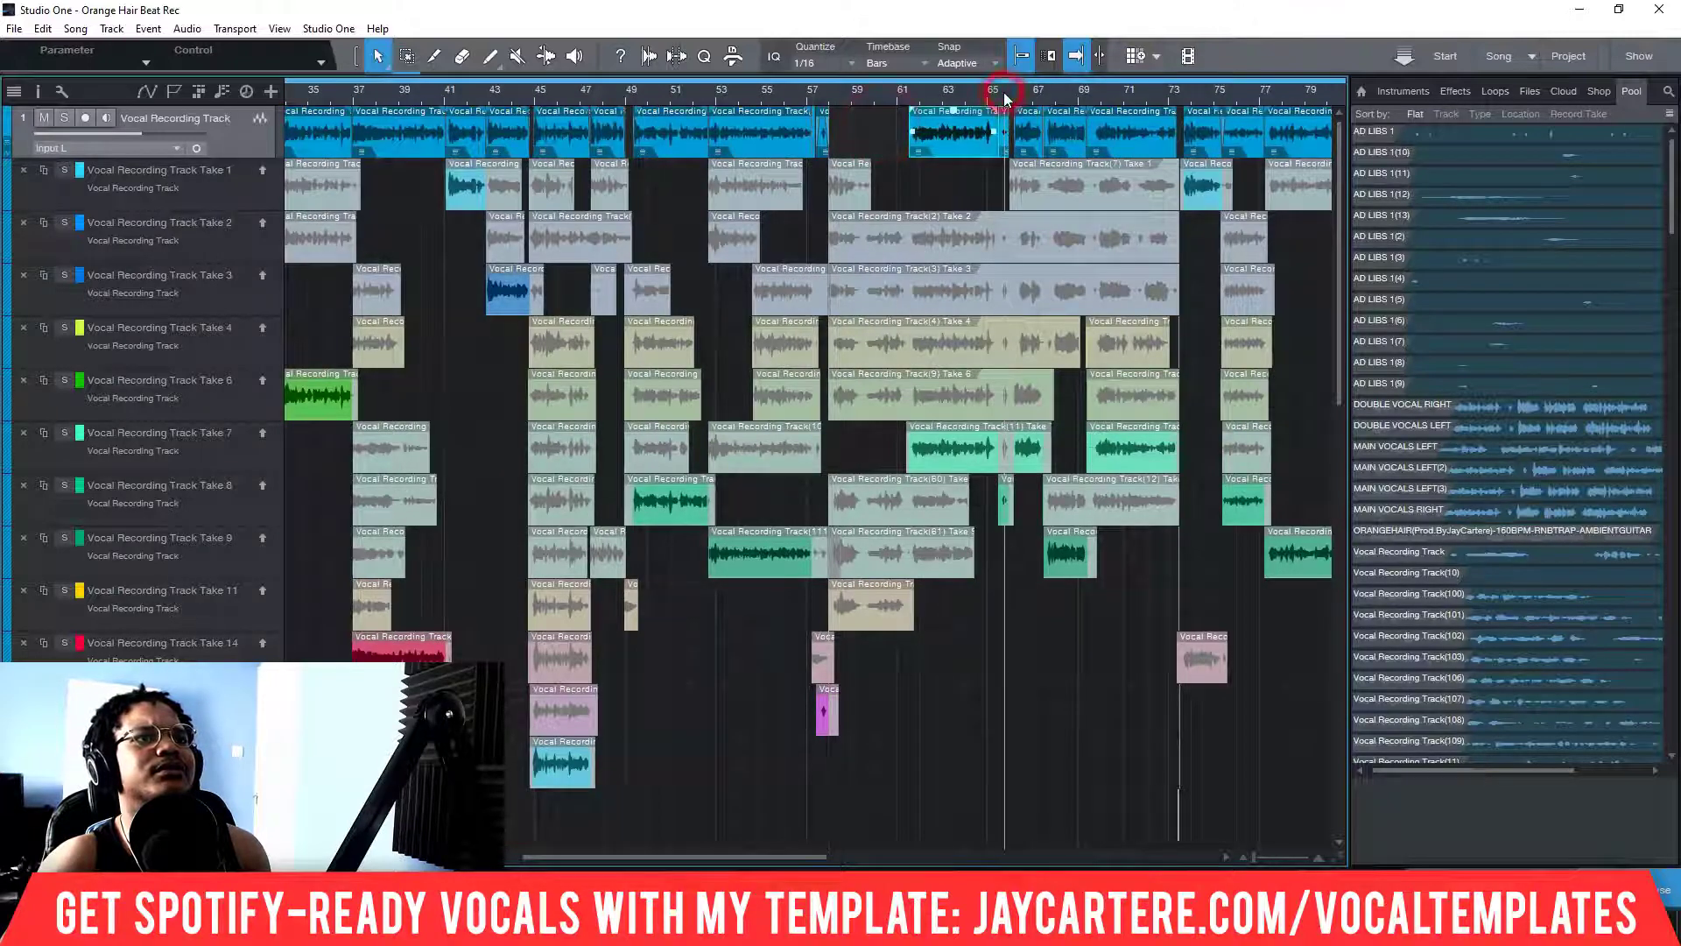
left_click(1084, 93)
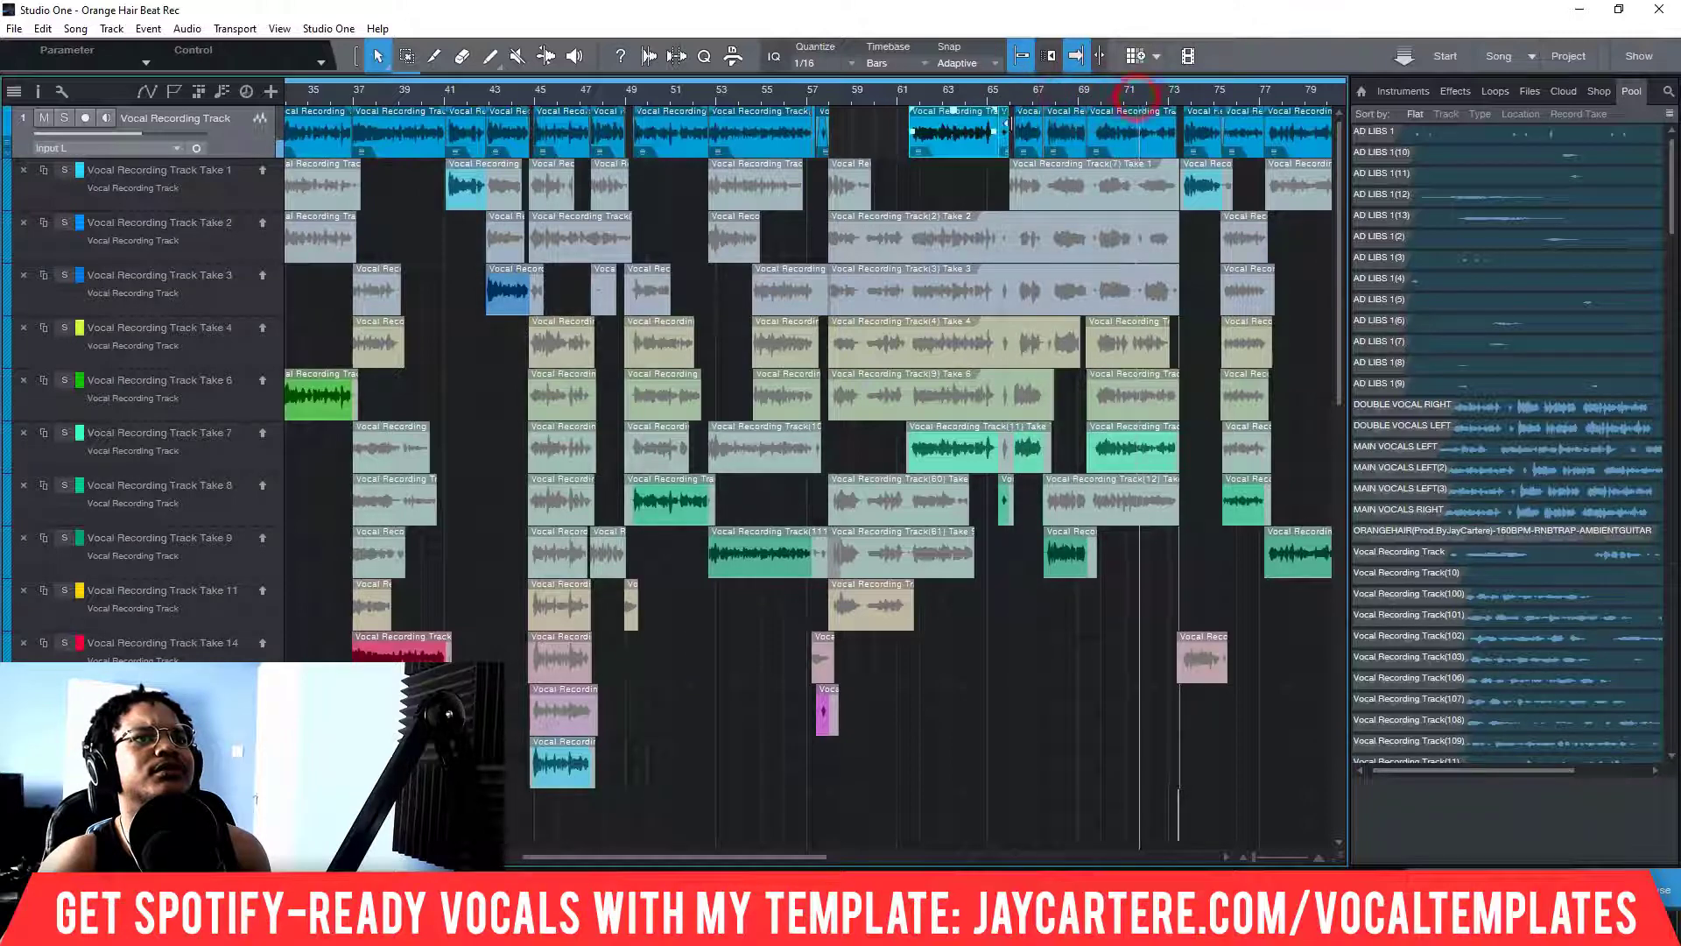
left_click_drag(893, 133, 1118, 124)
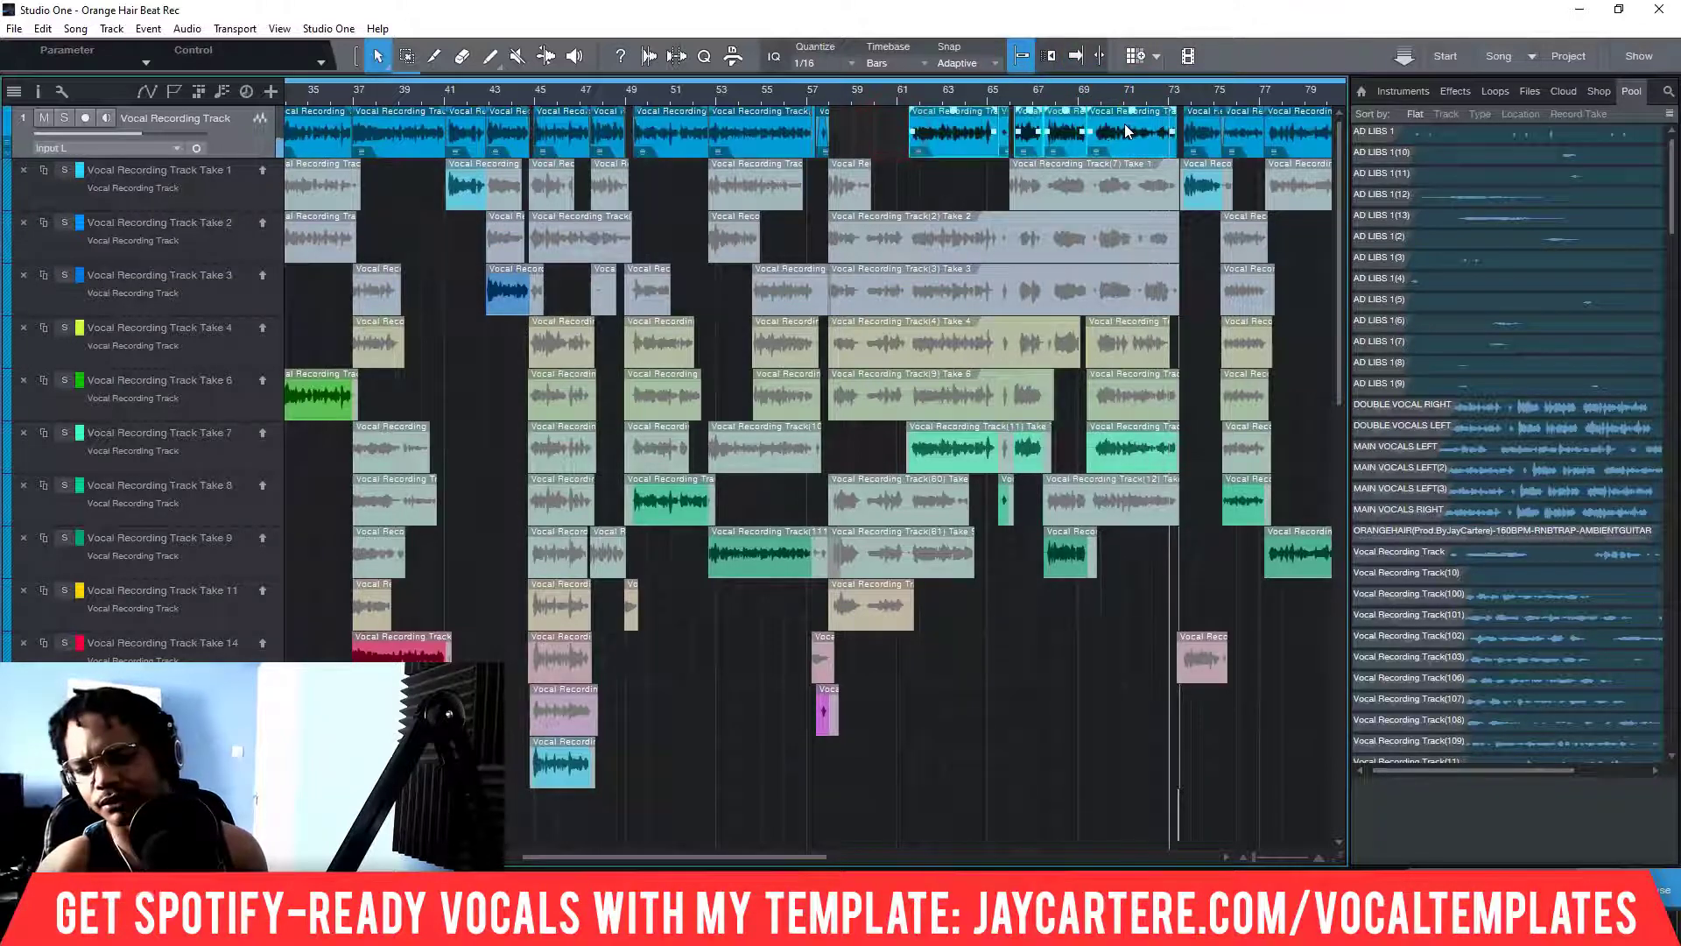
key("Delete")
key("f")
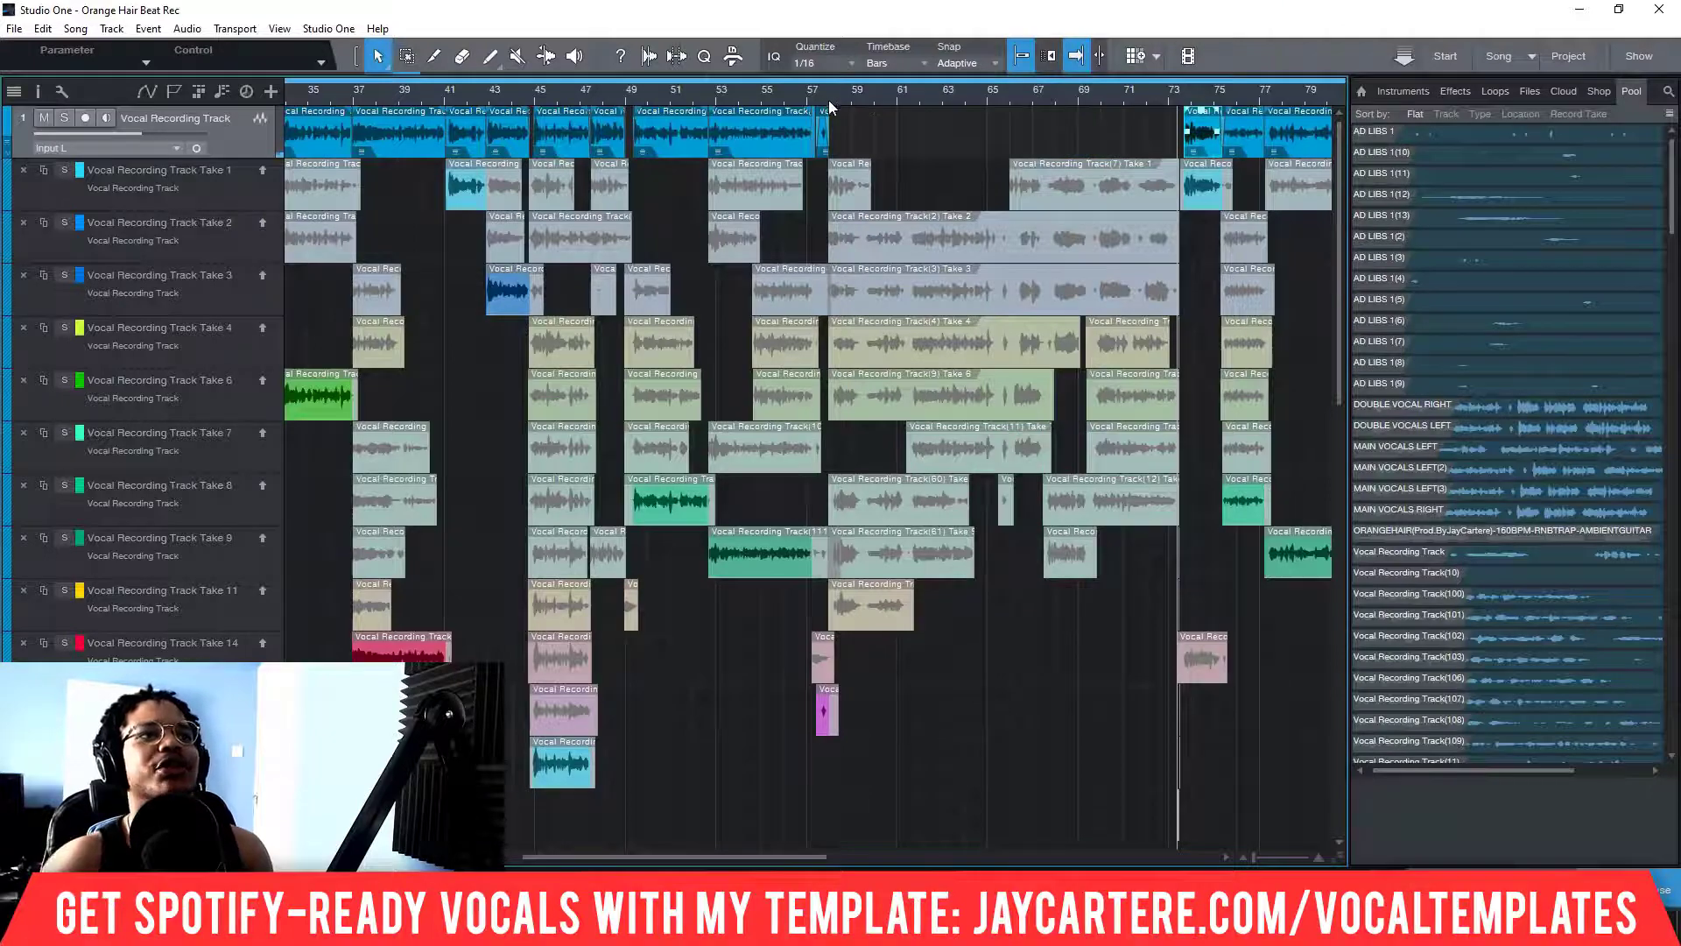
Step: Examine the lead, main and double vocal layers across the whole song for the section without comped events
key("z")
scroll(686, 122, "down", 1)
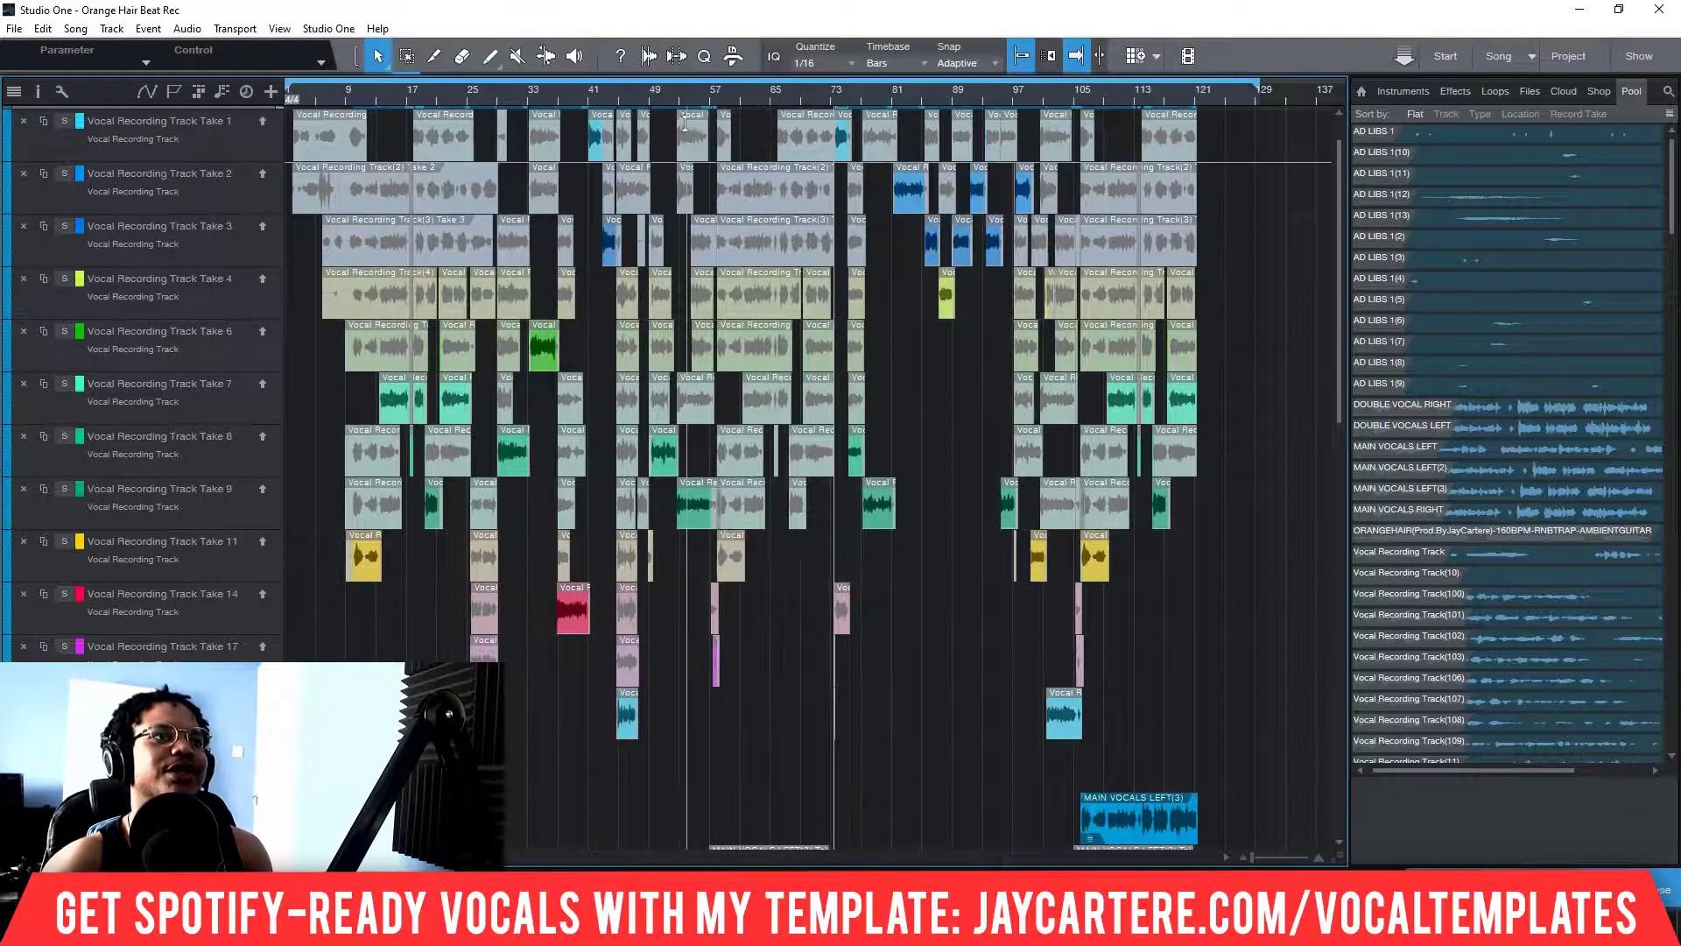
scroll(686, 123, "up", 1)
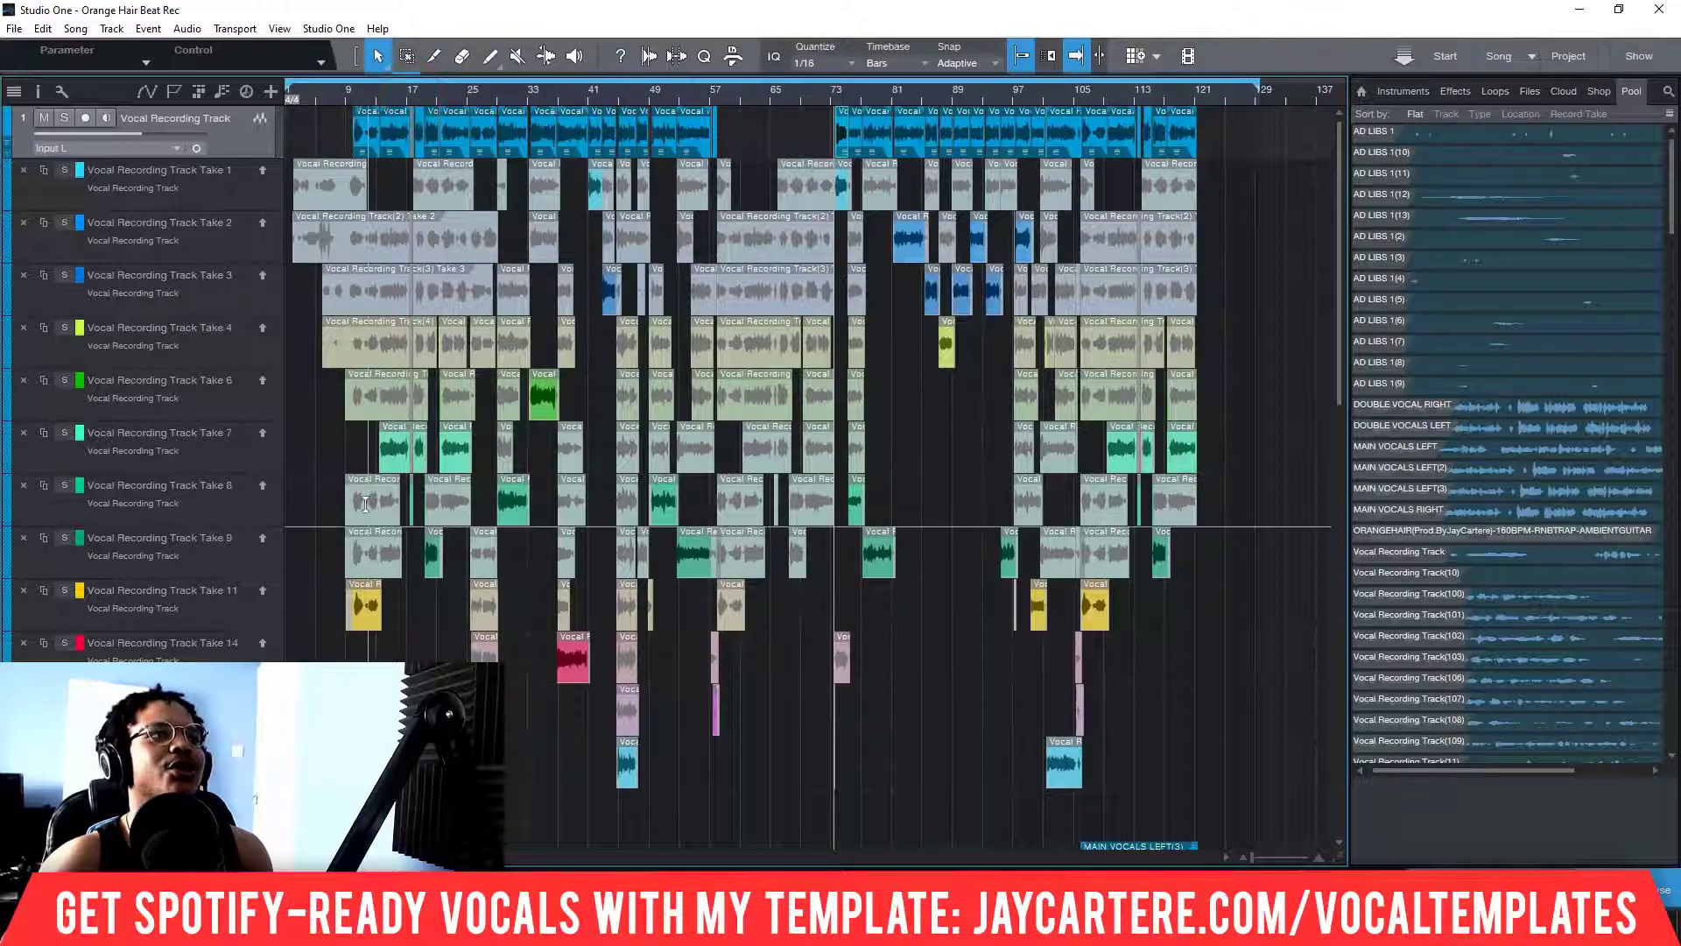
scroll(363, 504, "down", 5)
scroll(364, 503, "down", 4)
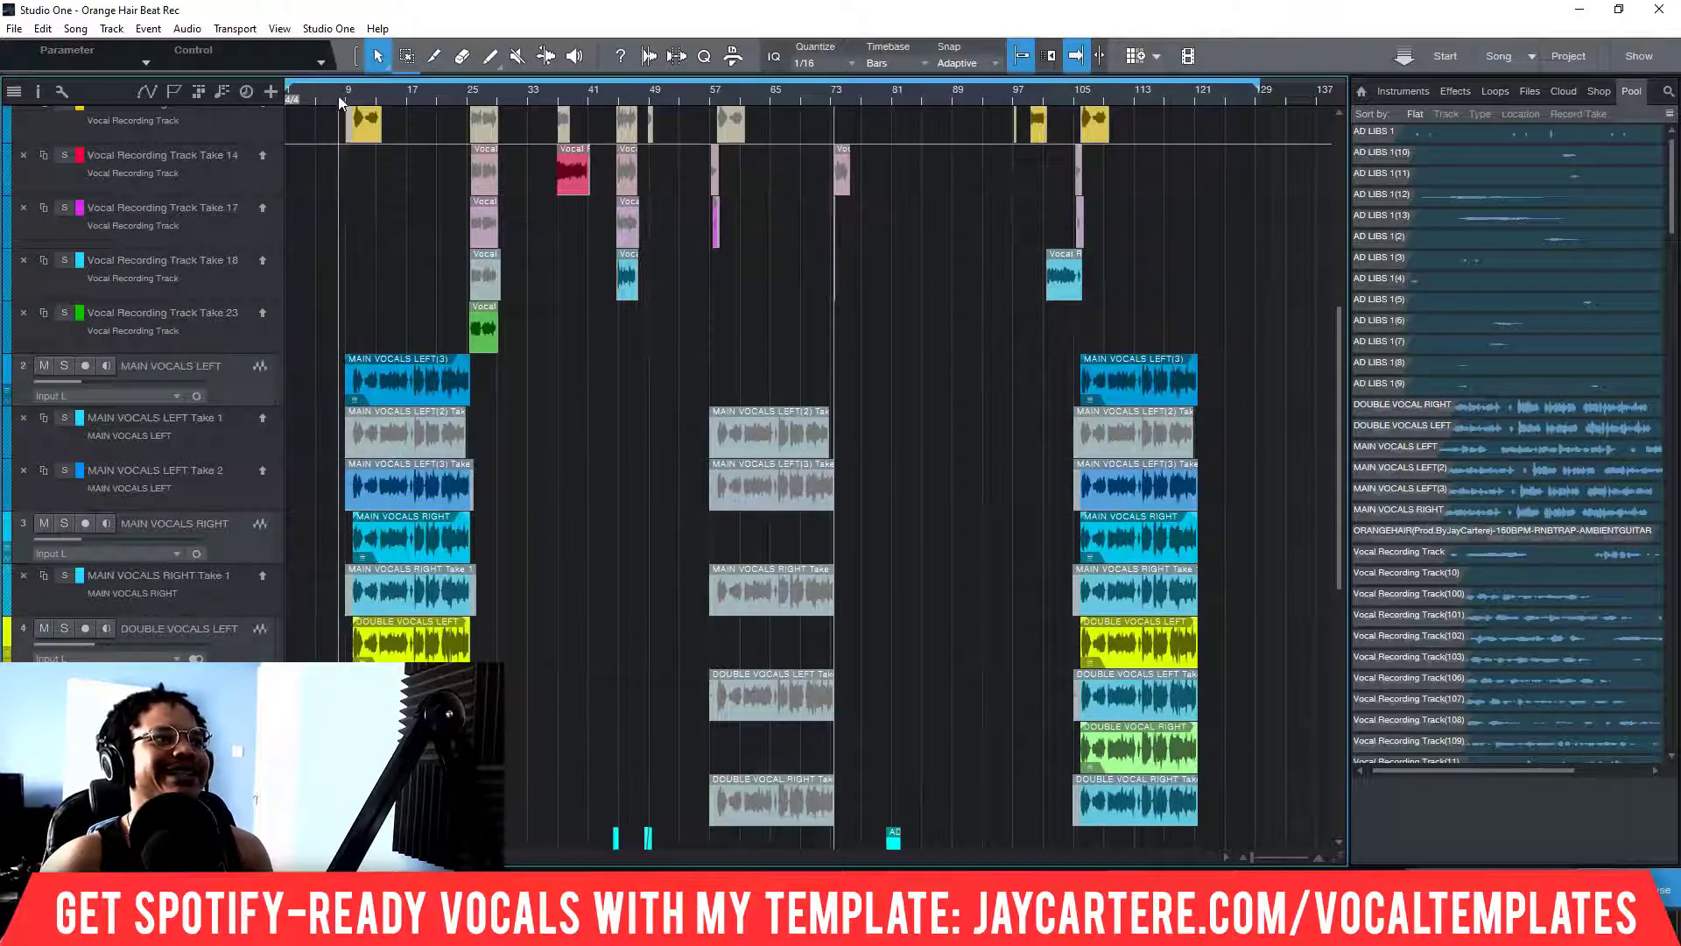
Step: Place the playhead at bar 9 and examine how the takes and comped events of the first vocal stack start around it
left_click_drag(343, 88, 345, 112)
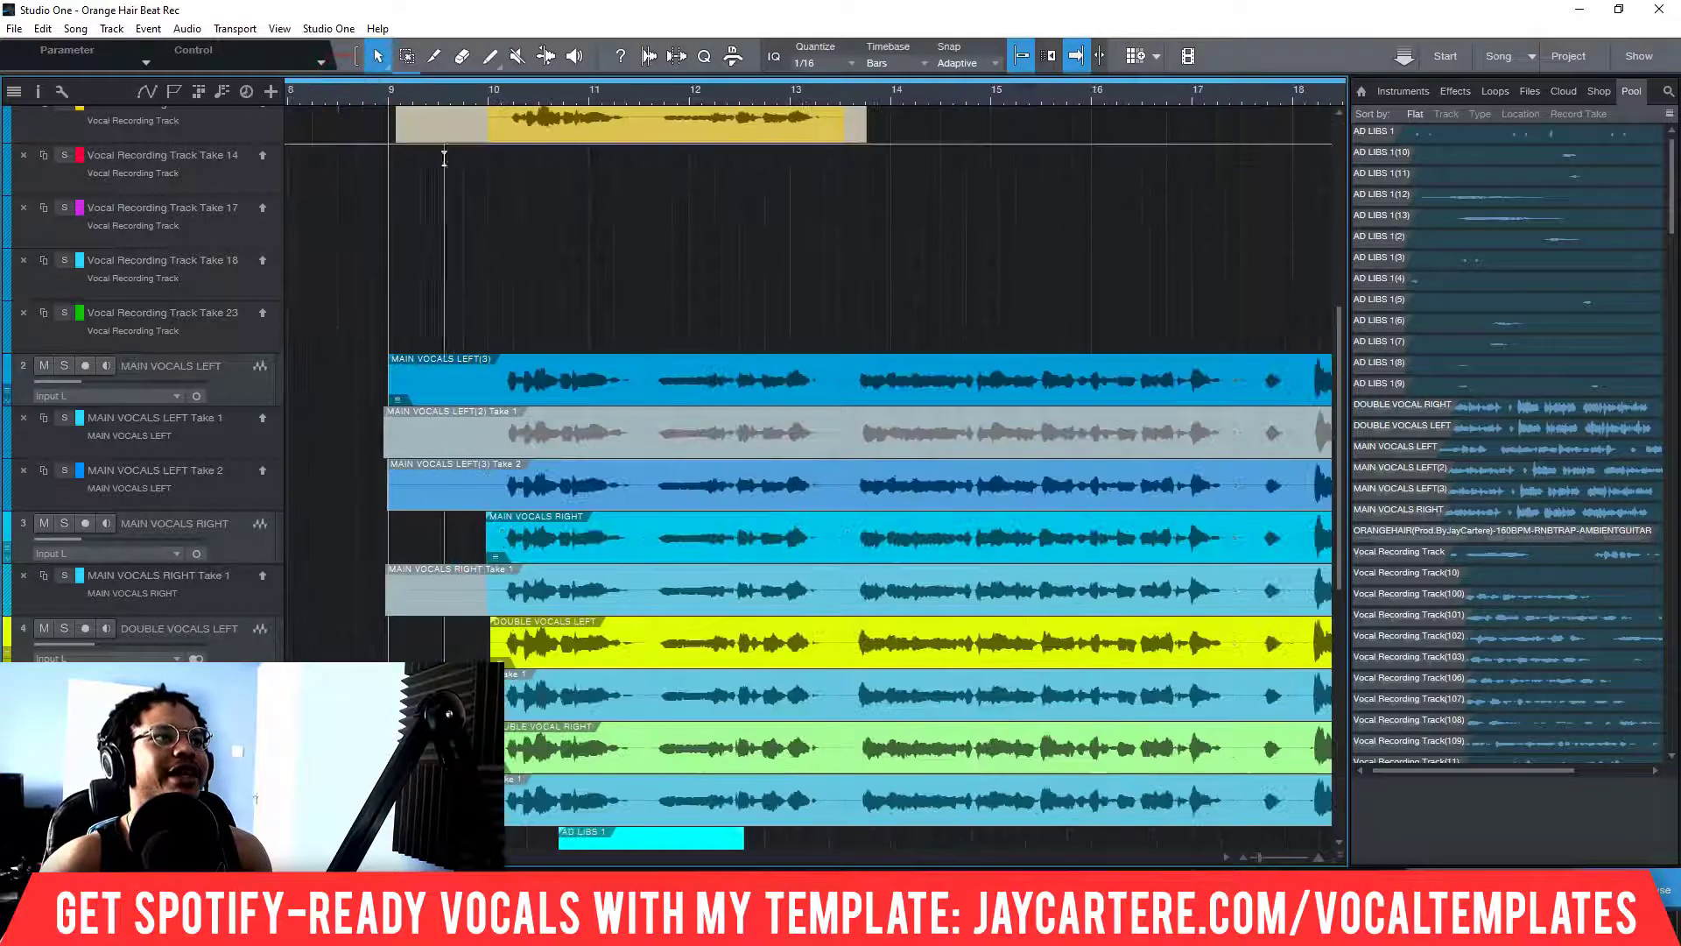
scroll(468, 324, "up", 9)
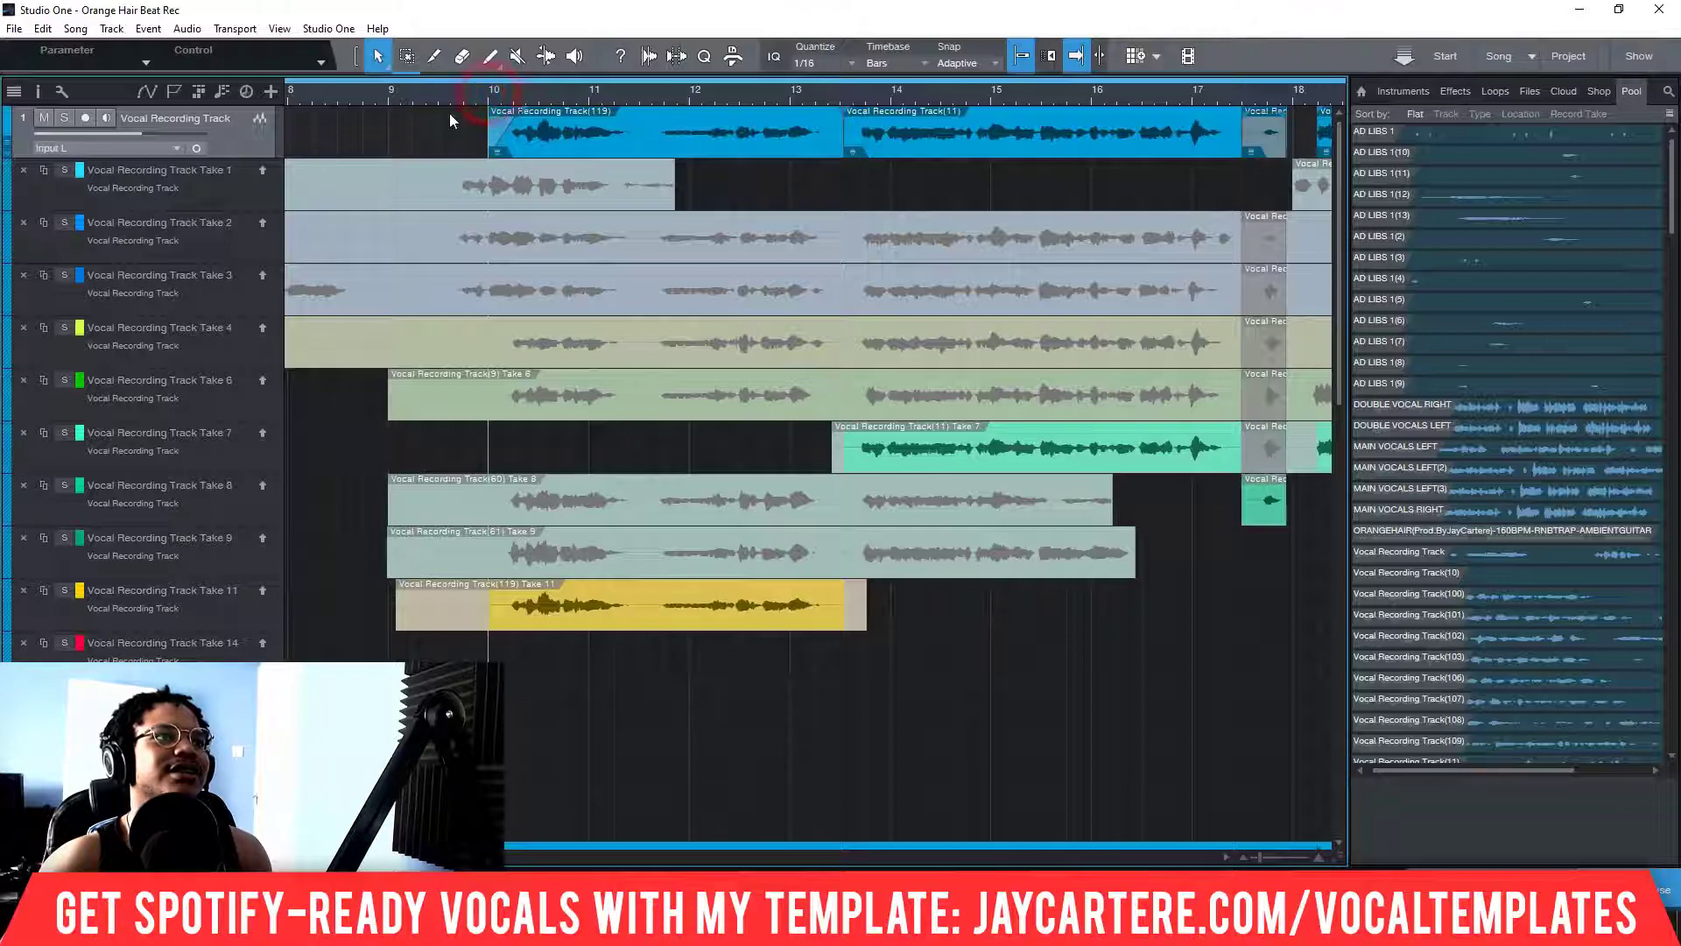
left_click(388, 93)
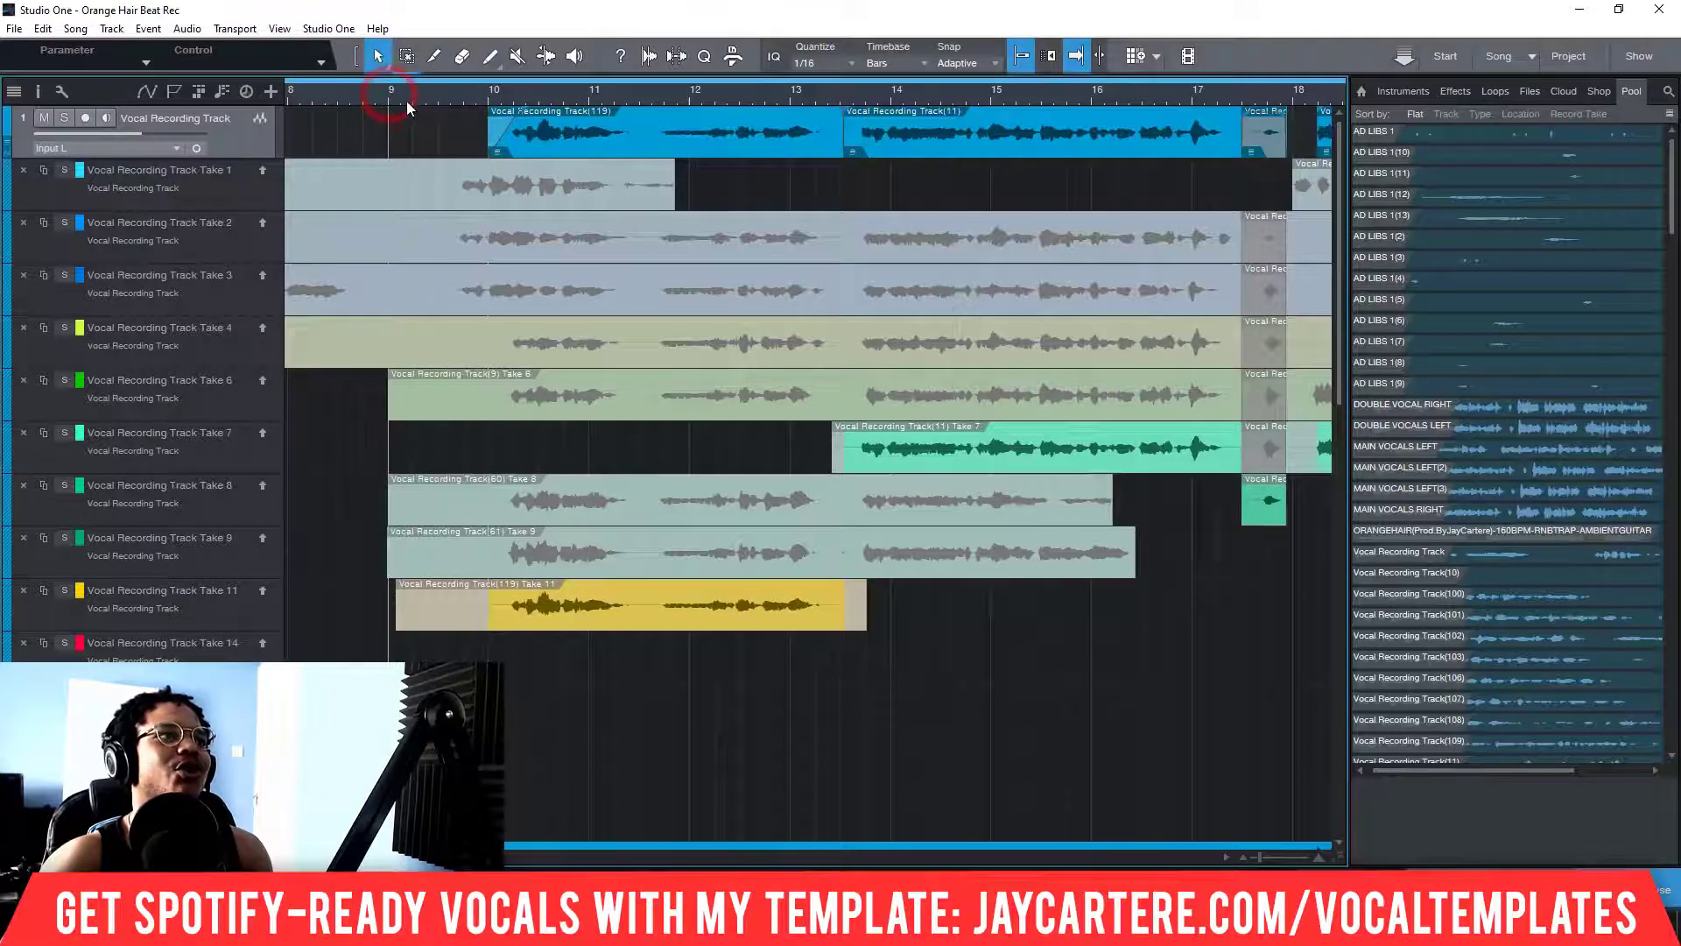
scroll(496, 142, "down", 5)
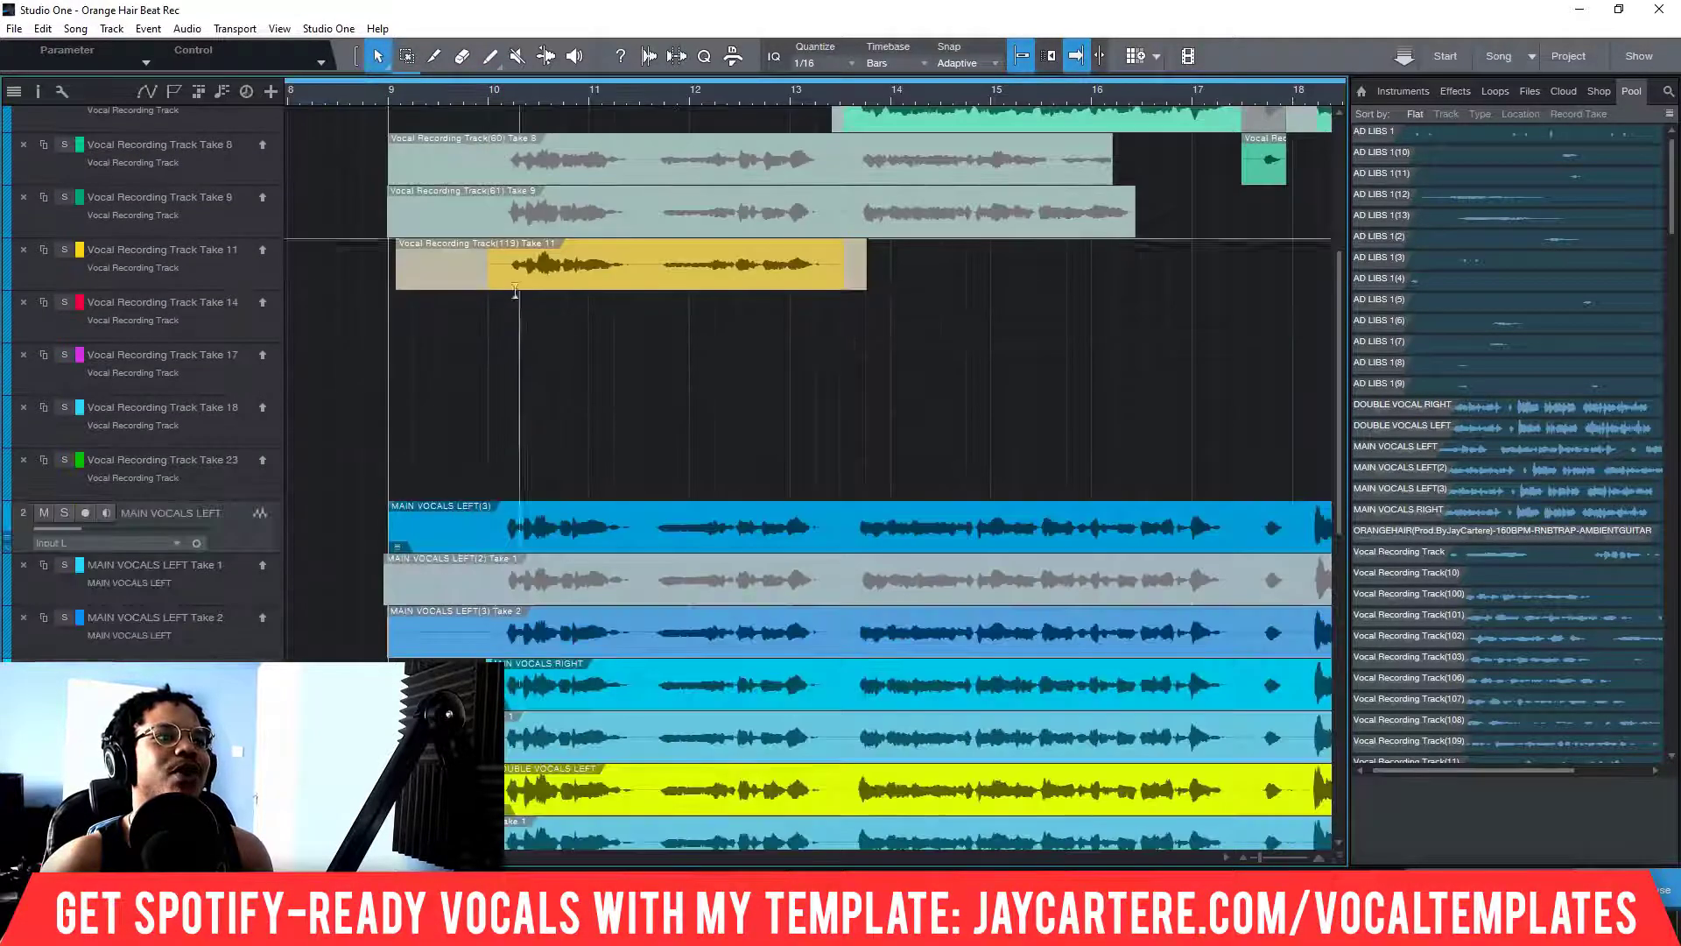
scroll(485, 323, "down", 3)
scroll(485, 326, "up", 6)
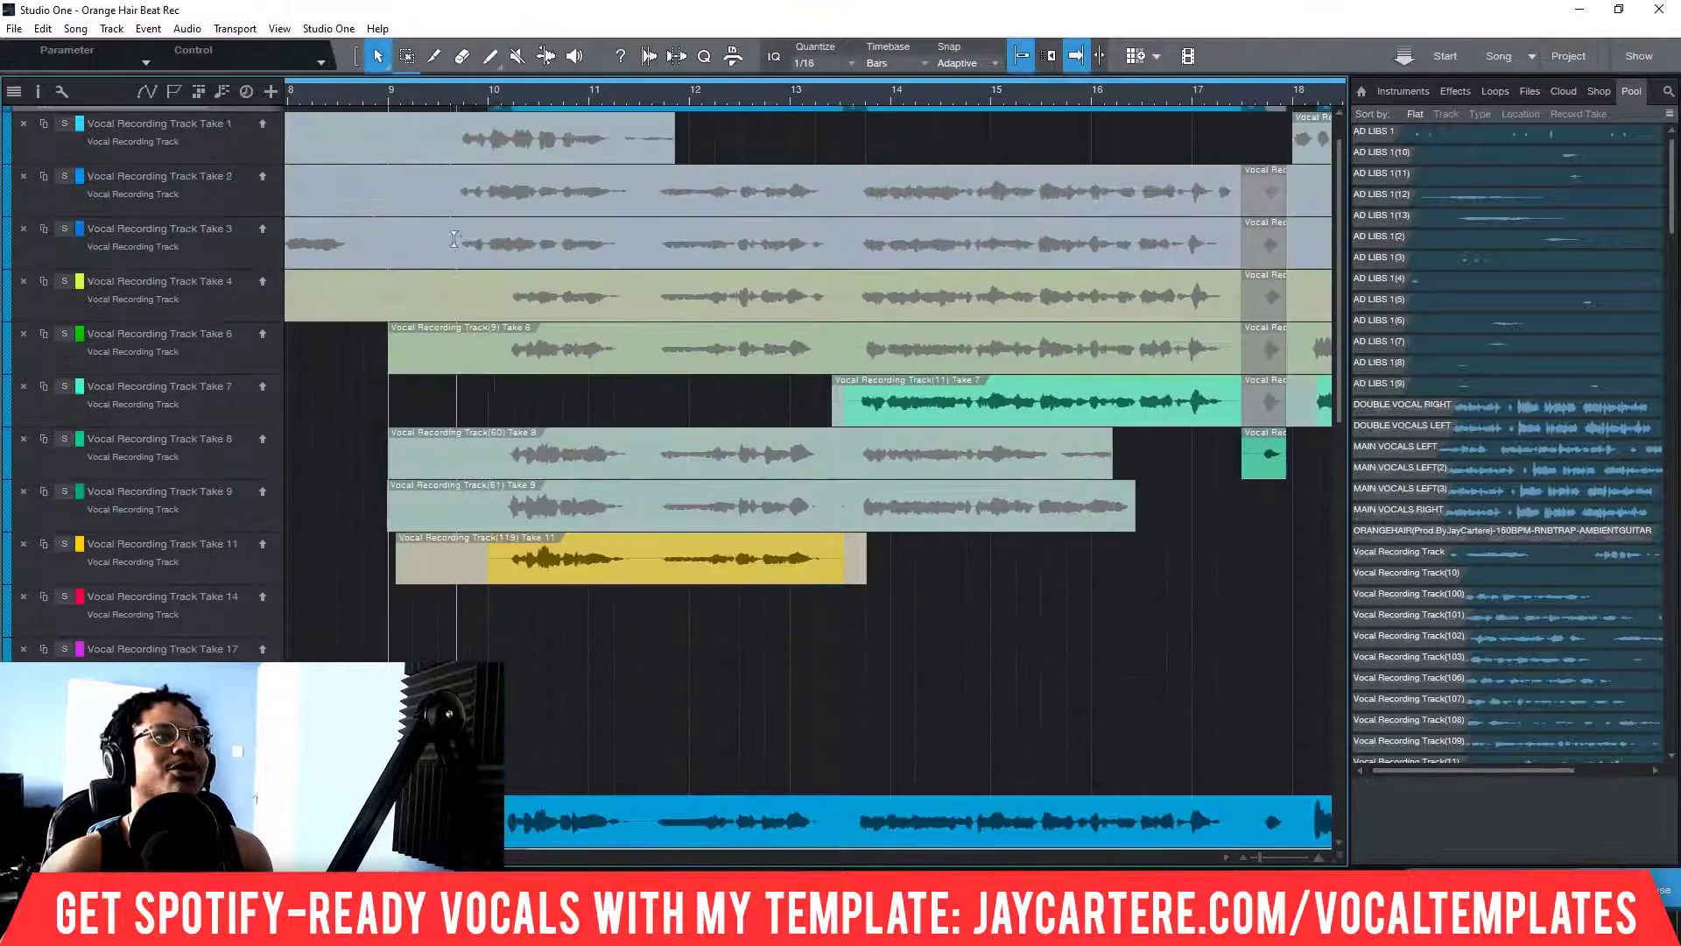
scroll(457, 150, "up", 1)
scroll(458, 151, "down", 1)
scroll(504, 108, "up", 1)
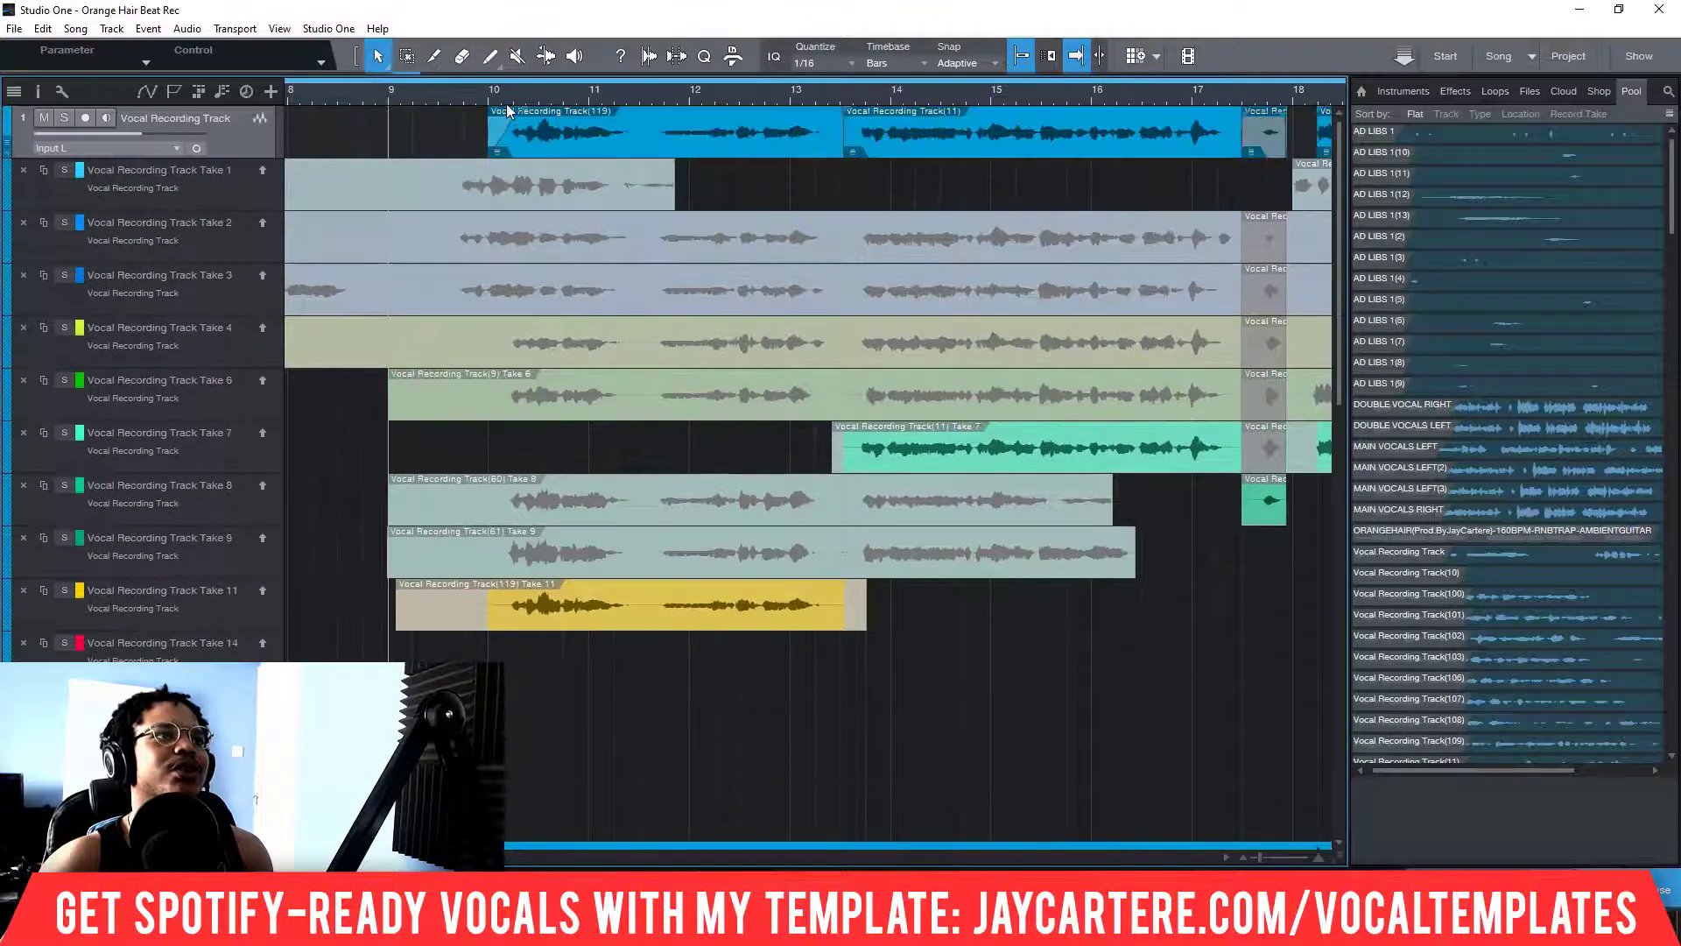
scroll(505, 108, "down", 5)
scroll(504, 108, "down", 3)
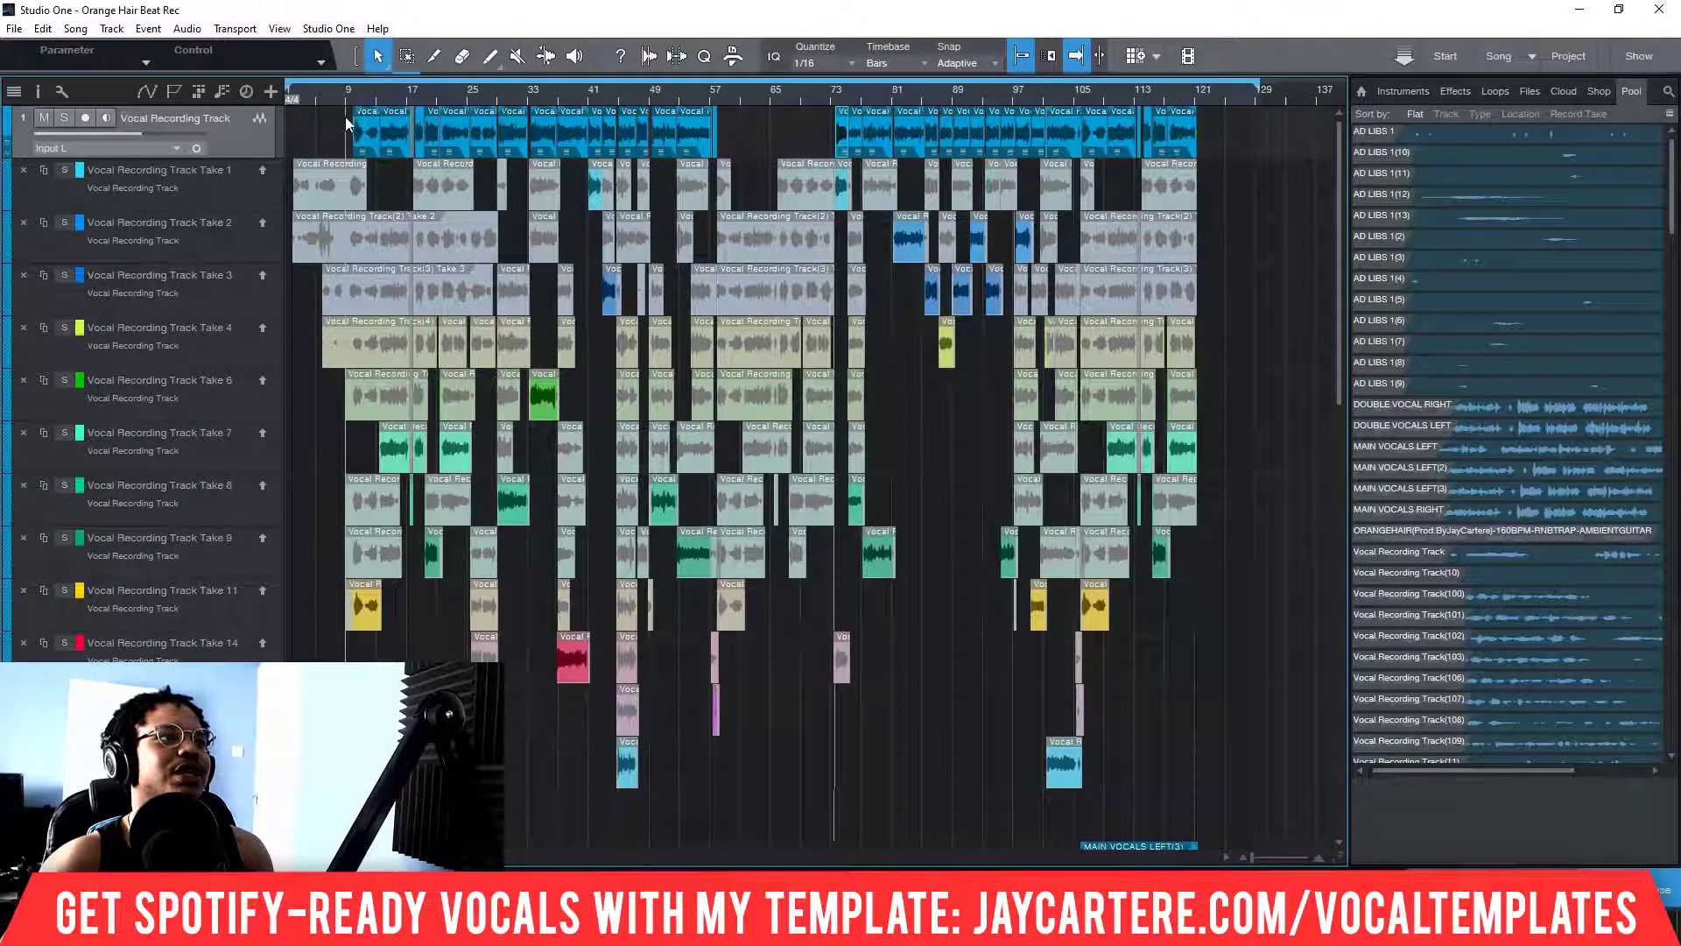
Step: Select the comped vocal events of the first stack across the vocal tracks, from about bar 9 to bar 25
left_click_drag(347, 119, 469, 784)
left_click(403, 542)
scroll(403, 543, "up", 10)
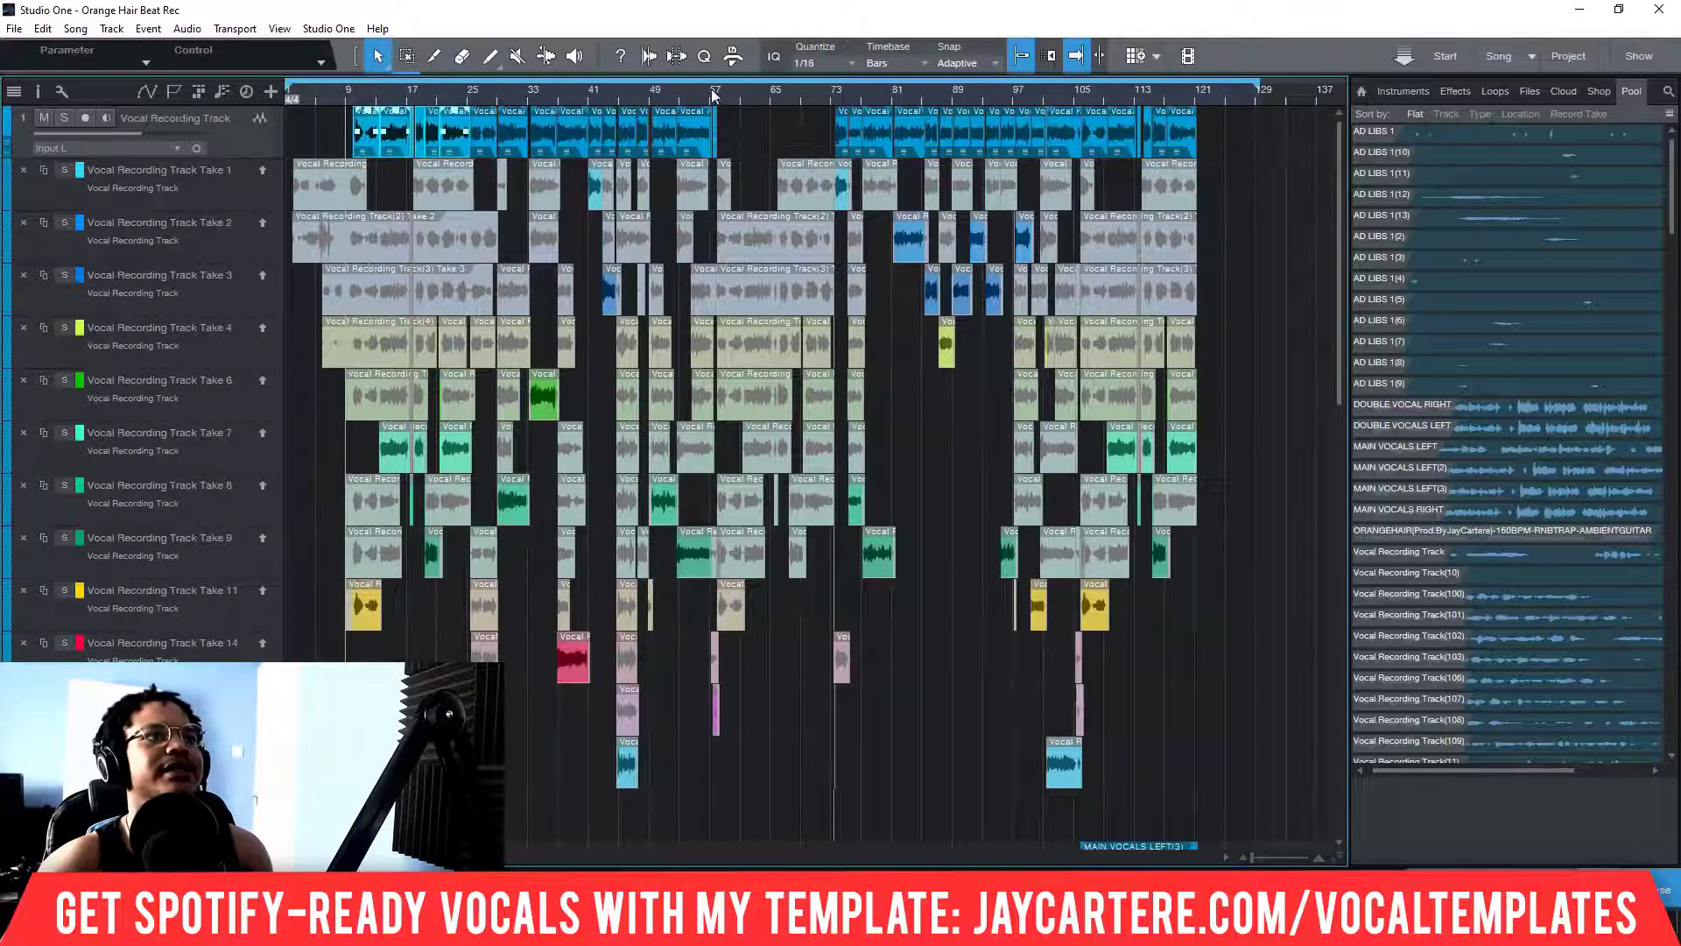
Step: Check the transition into the second stack around bar 58 and place the playhead at bar 57, one bar before its takes
scroll(722, 89, "up", 10)
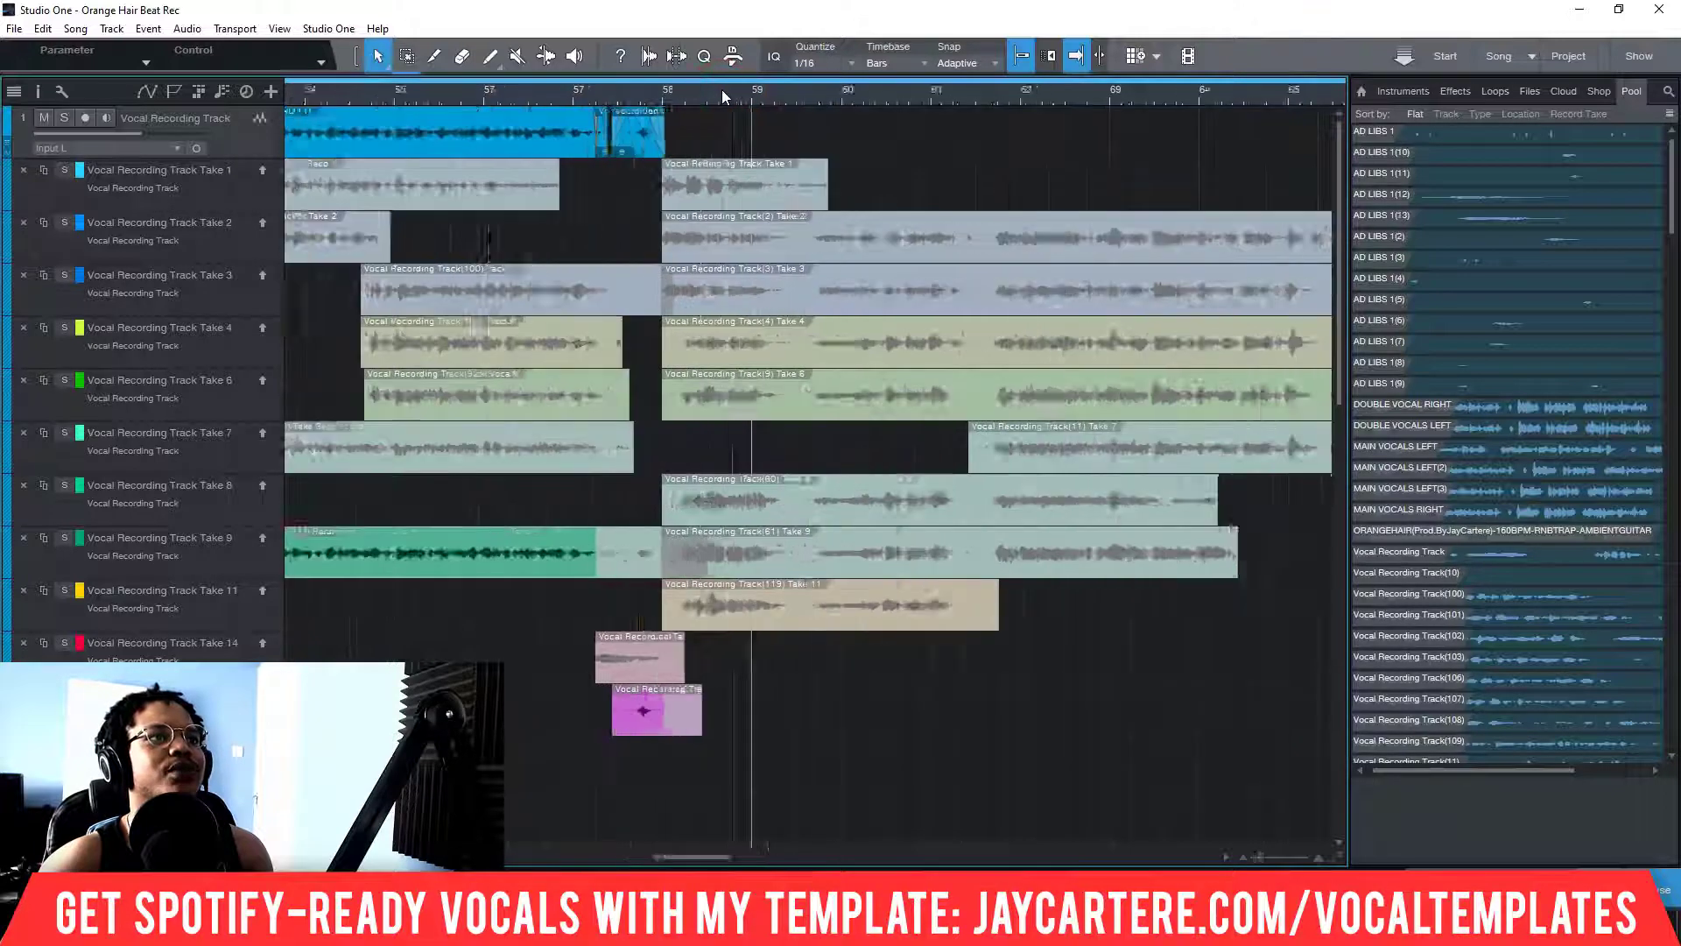
left_click(591, 88)
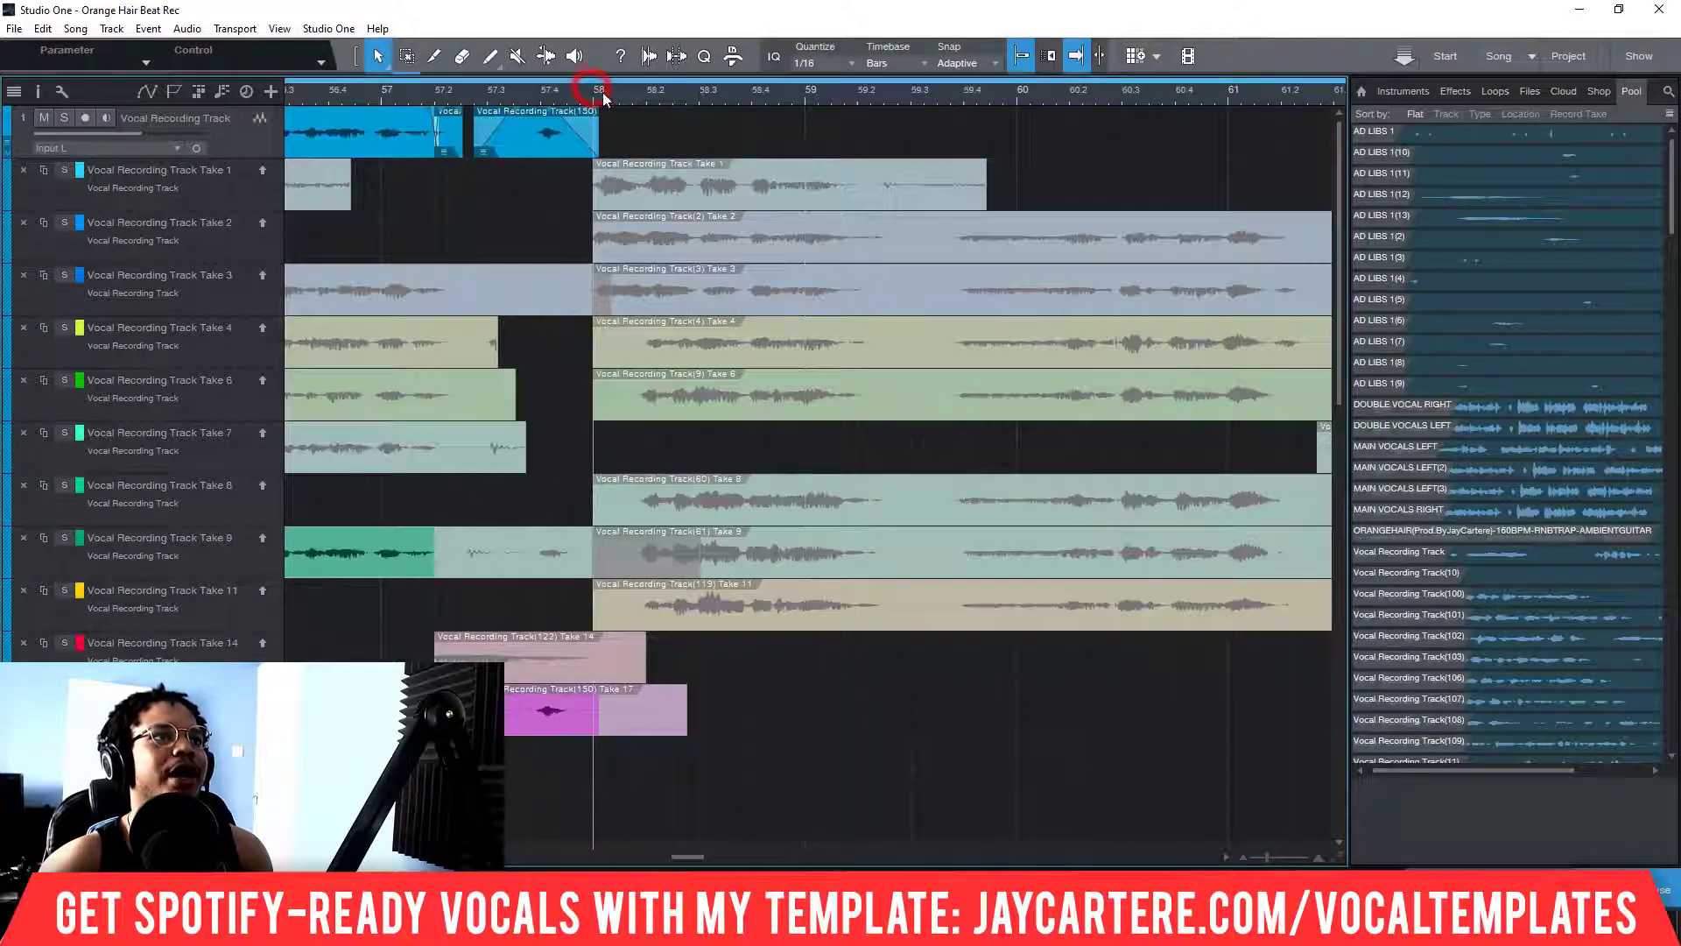
left_click(801, 89)
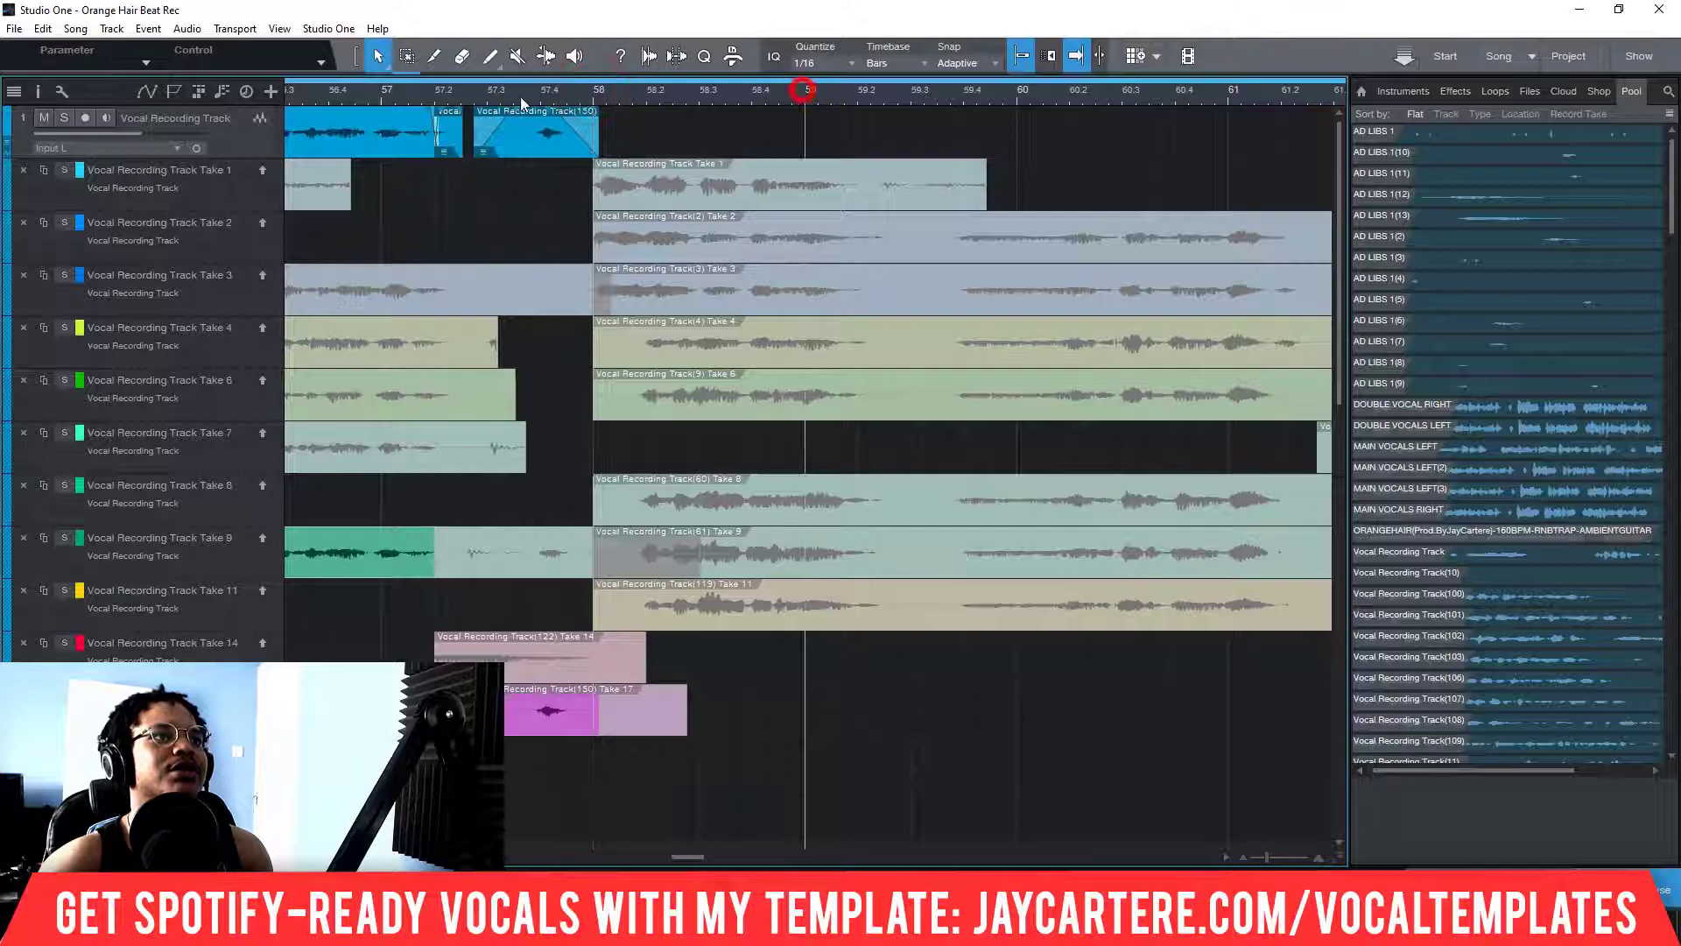
left_click(367, 91)
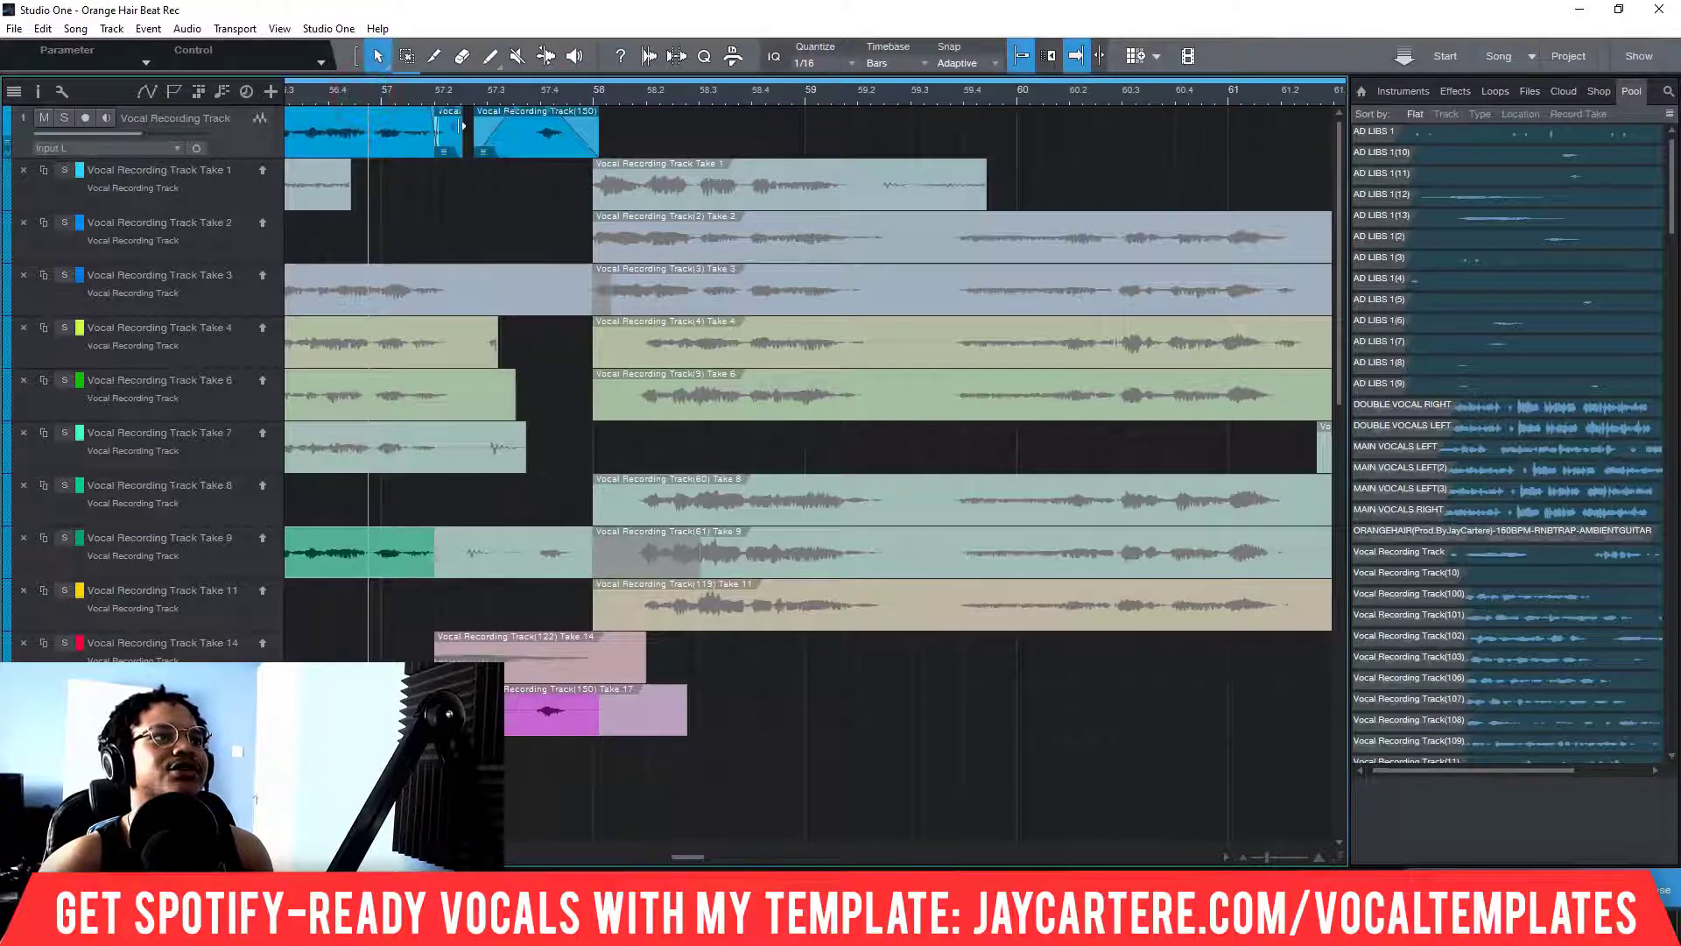
left_click(404, 115)
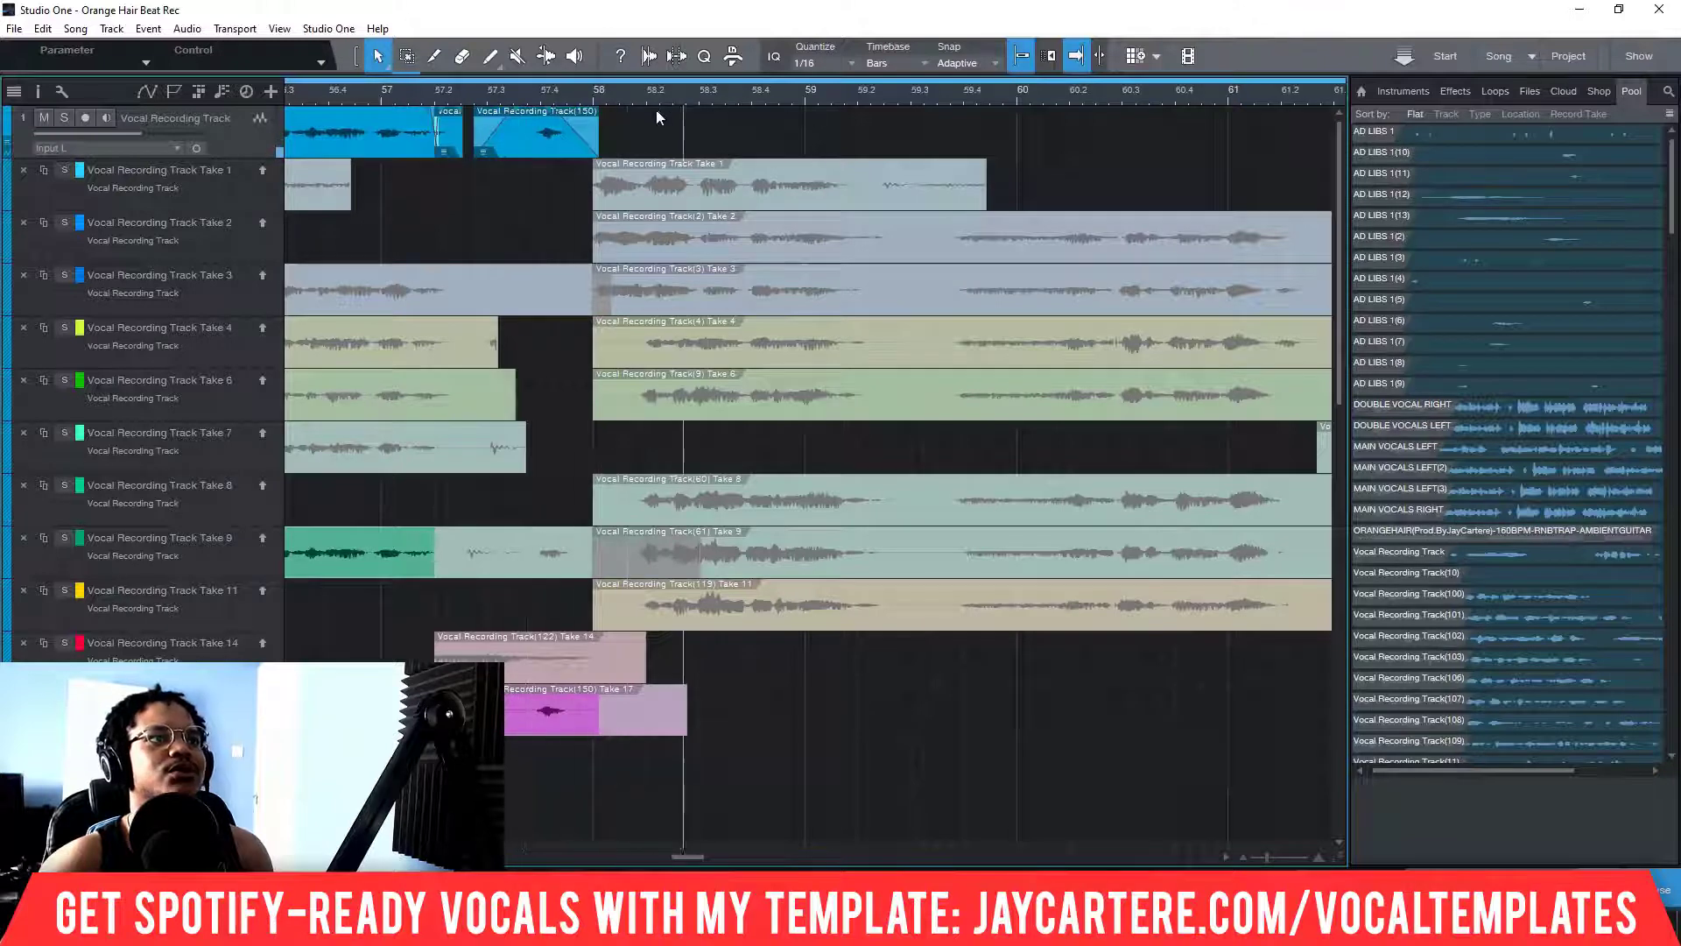
left_click(594, 94)
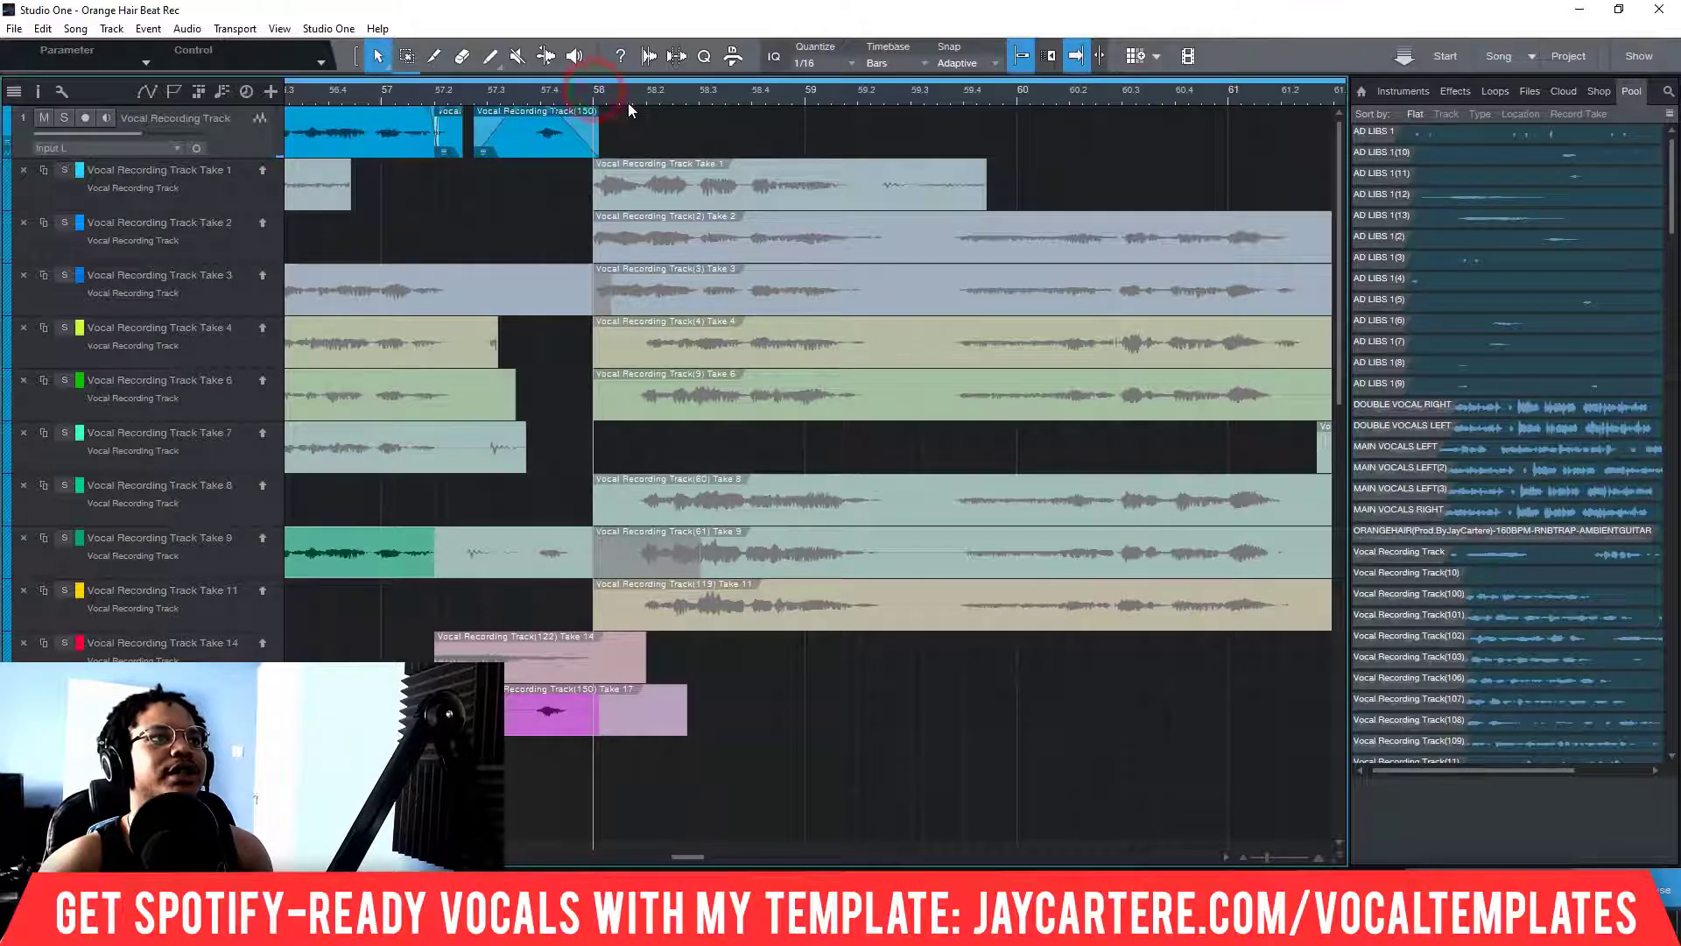
left_click(380, 92)
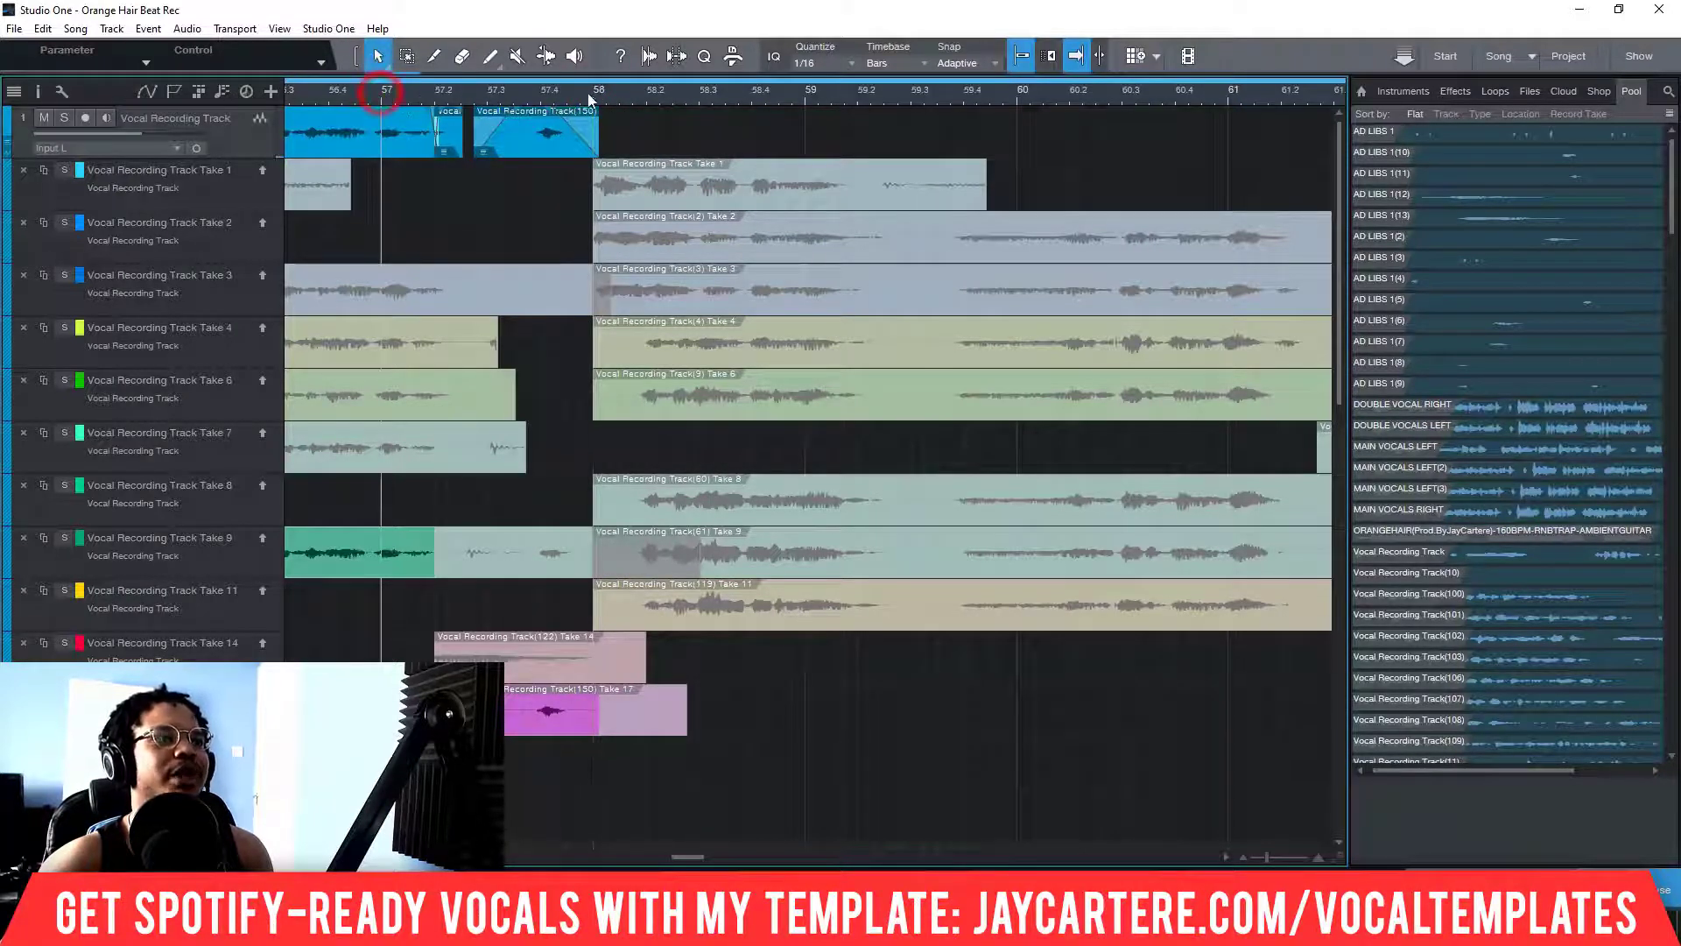
Step: Examine where the selected lead vocal and ad-lib events of the first stack begin relative to bars 9 and 10
scroll(652, 115, "down", 10)
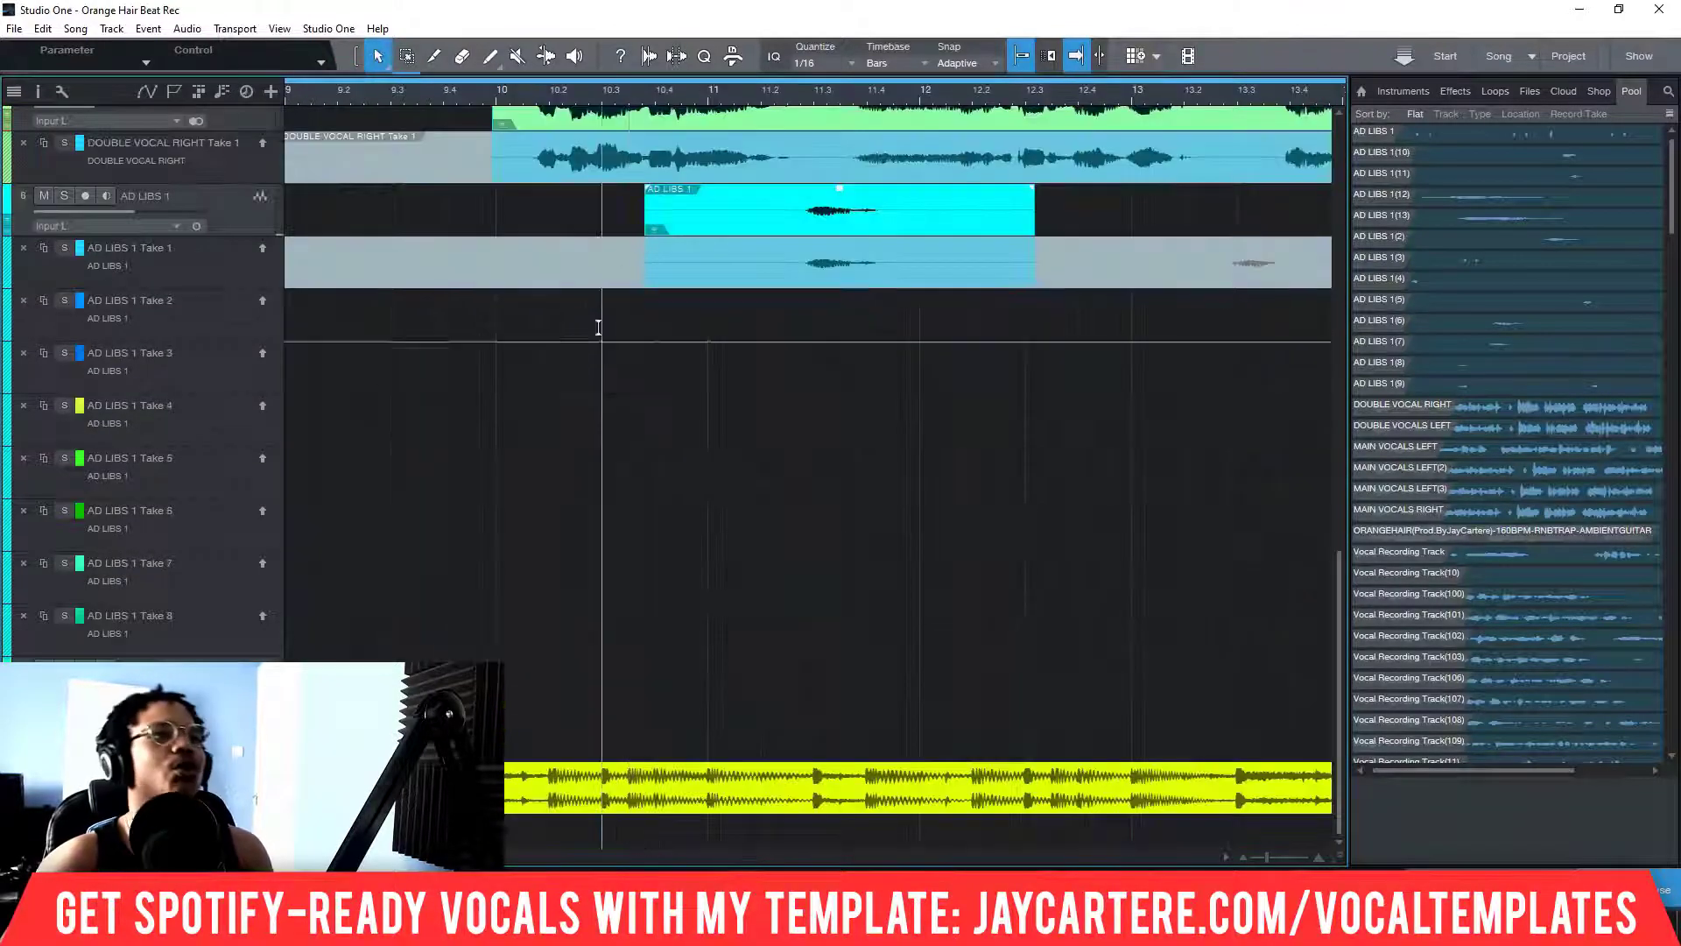
scroll(580, 329, "up", 10)
scroll(580, 329, "up", 10)
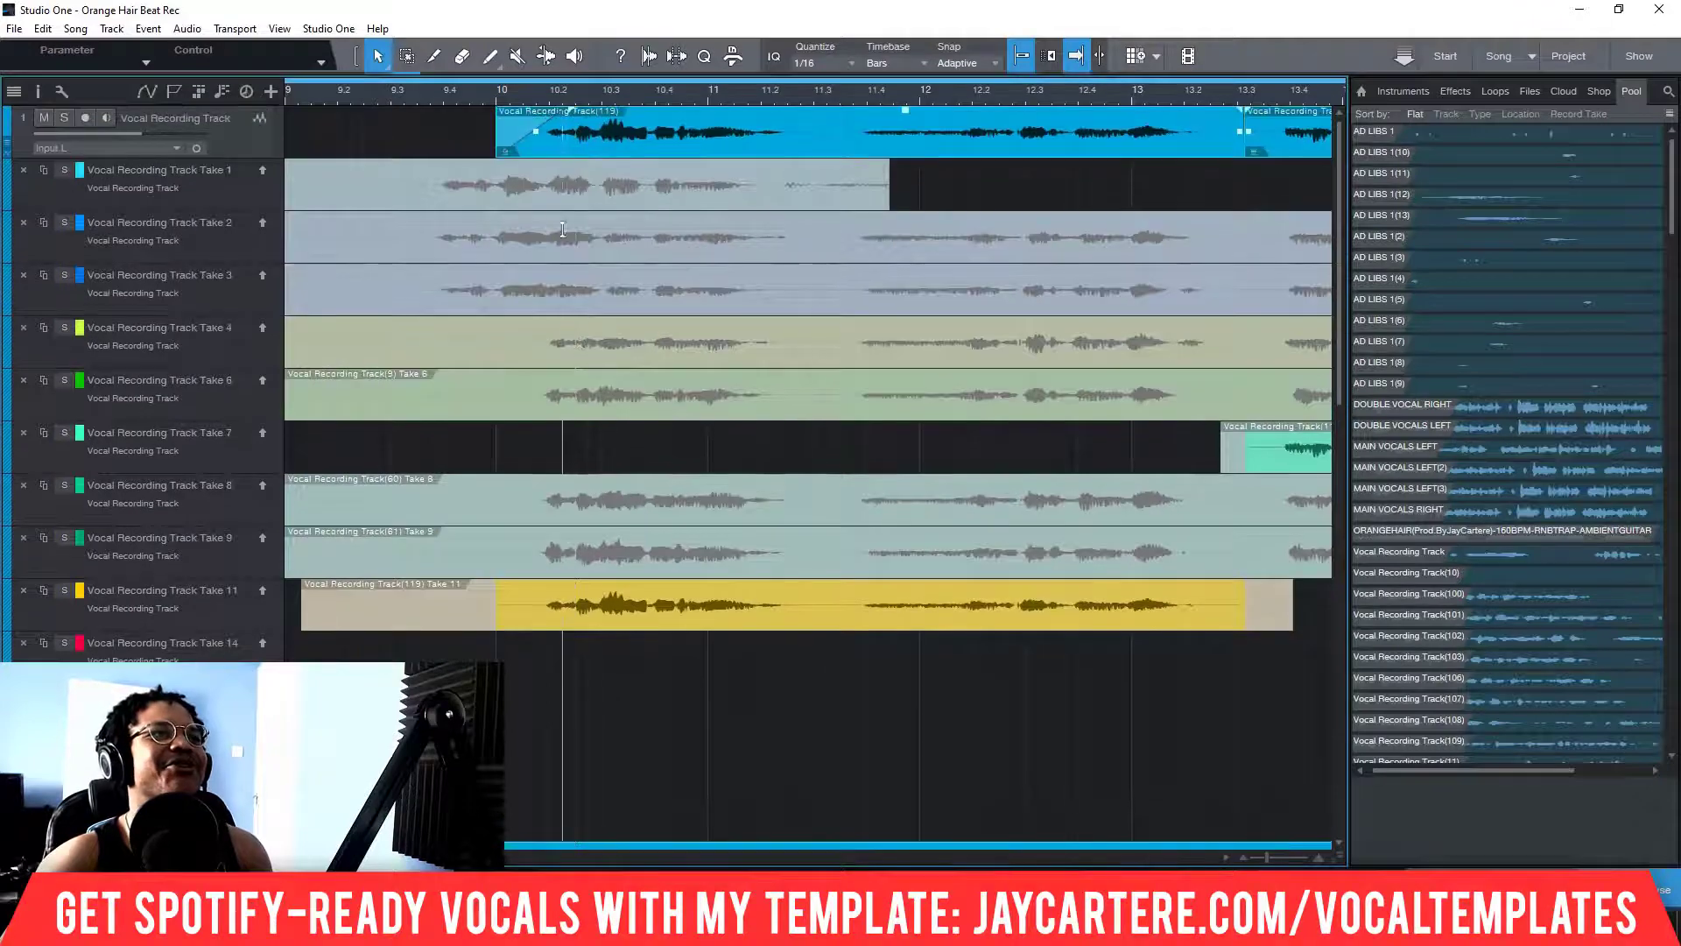
scroll(568, 98, "down", 3)
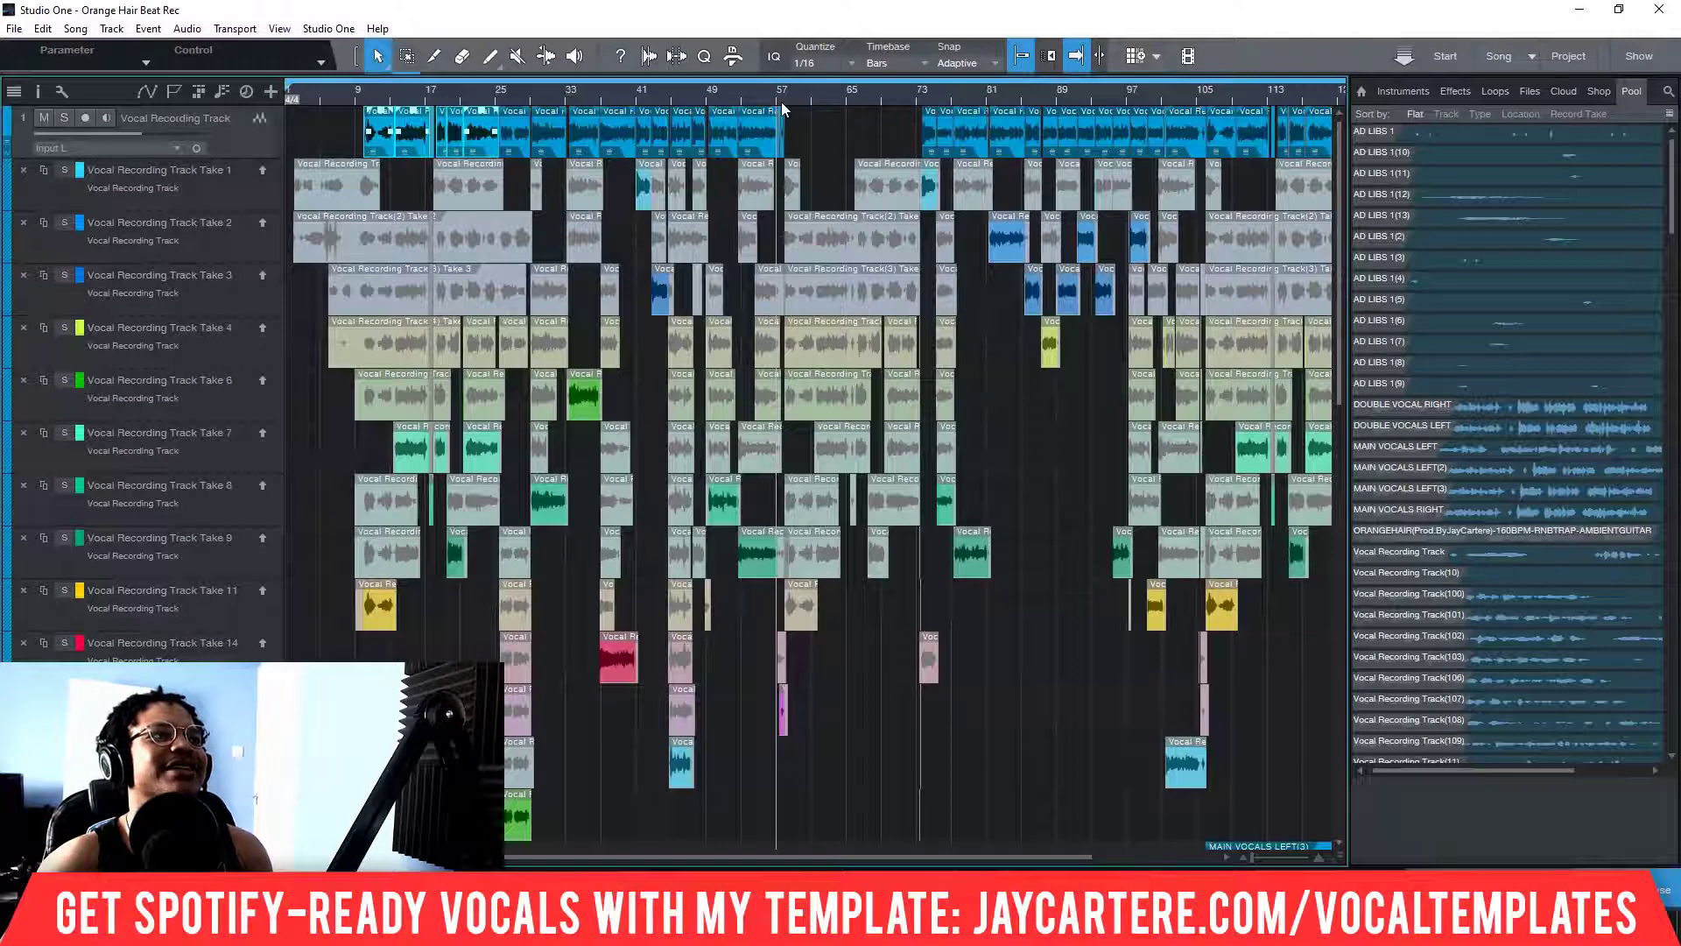
left_click(229, 140)
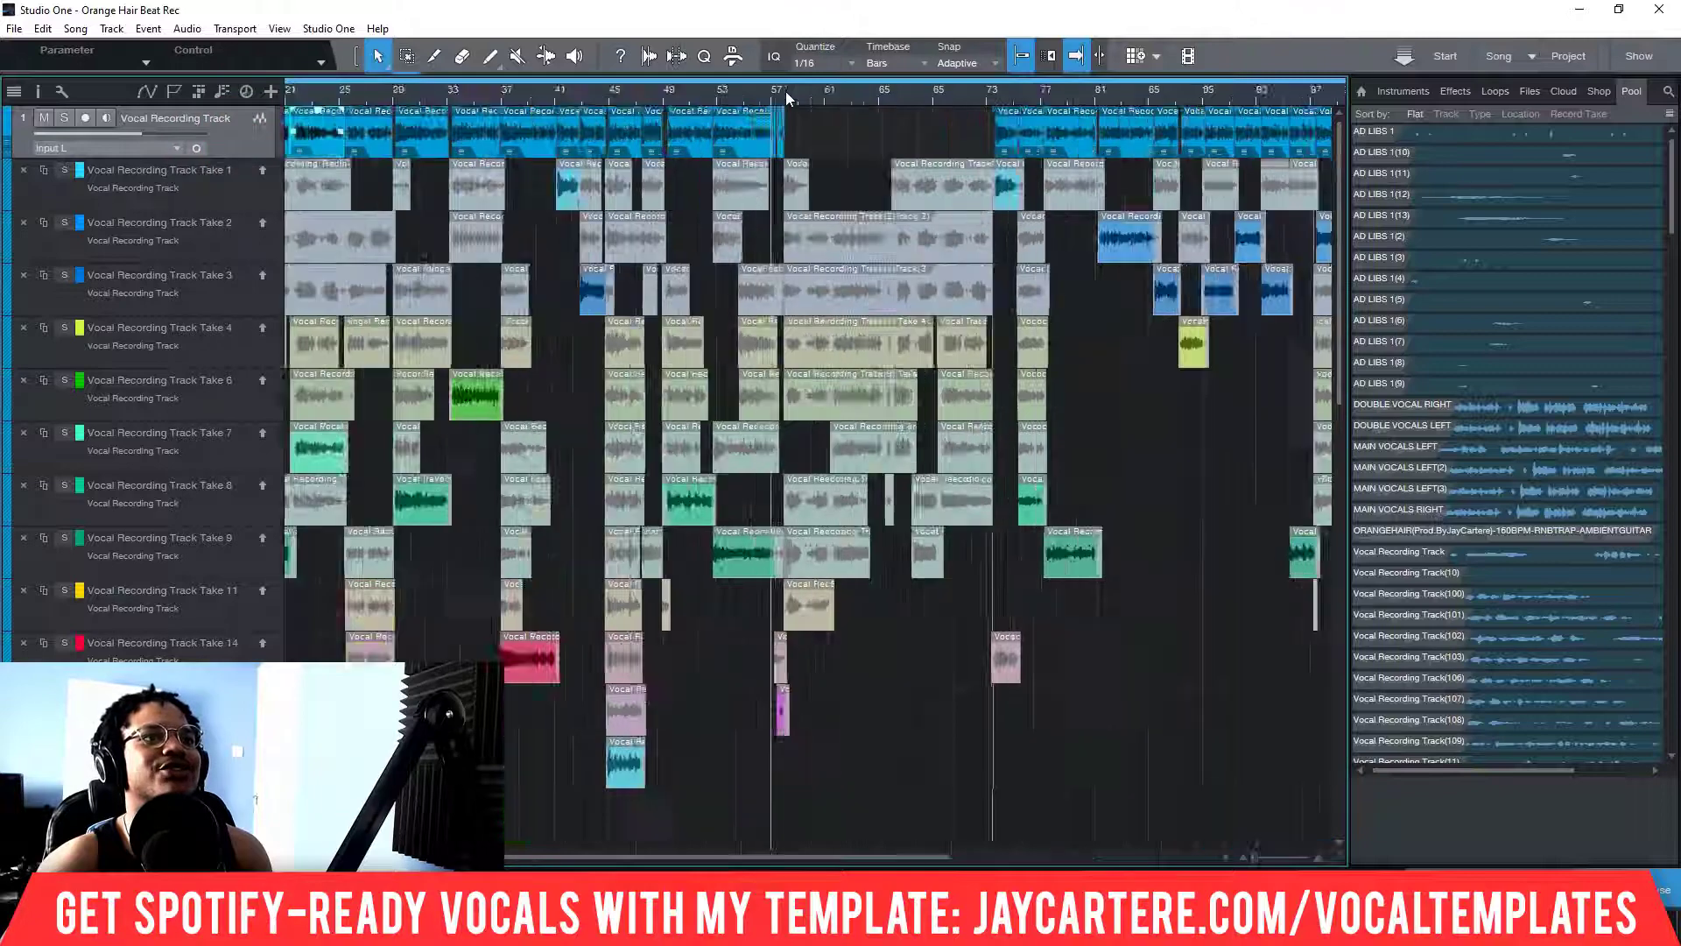
Step: Check the gap at the start of the second stack around bar 58 and undo the removal of its comped vocal events
scroll(787, 96, "up", 5)
scroll(776, 92, "up", 2)
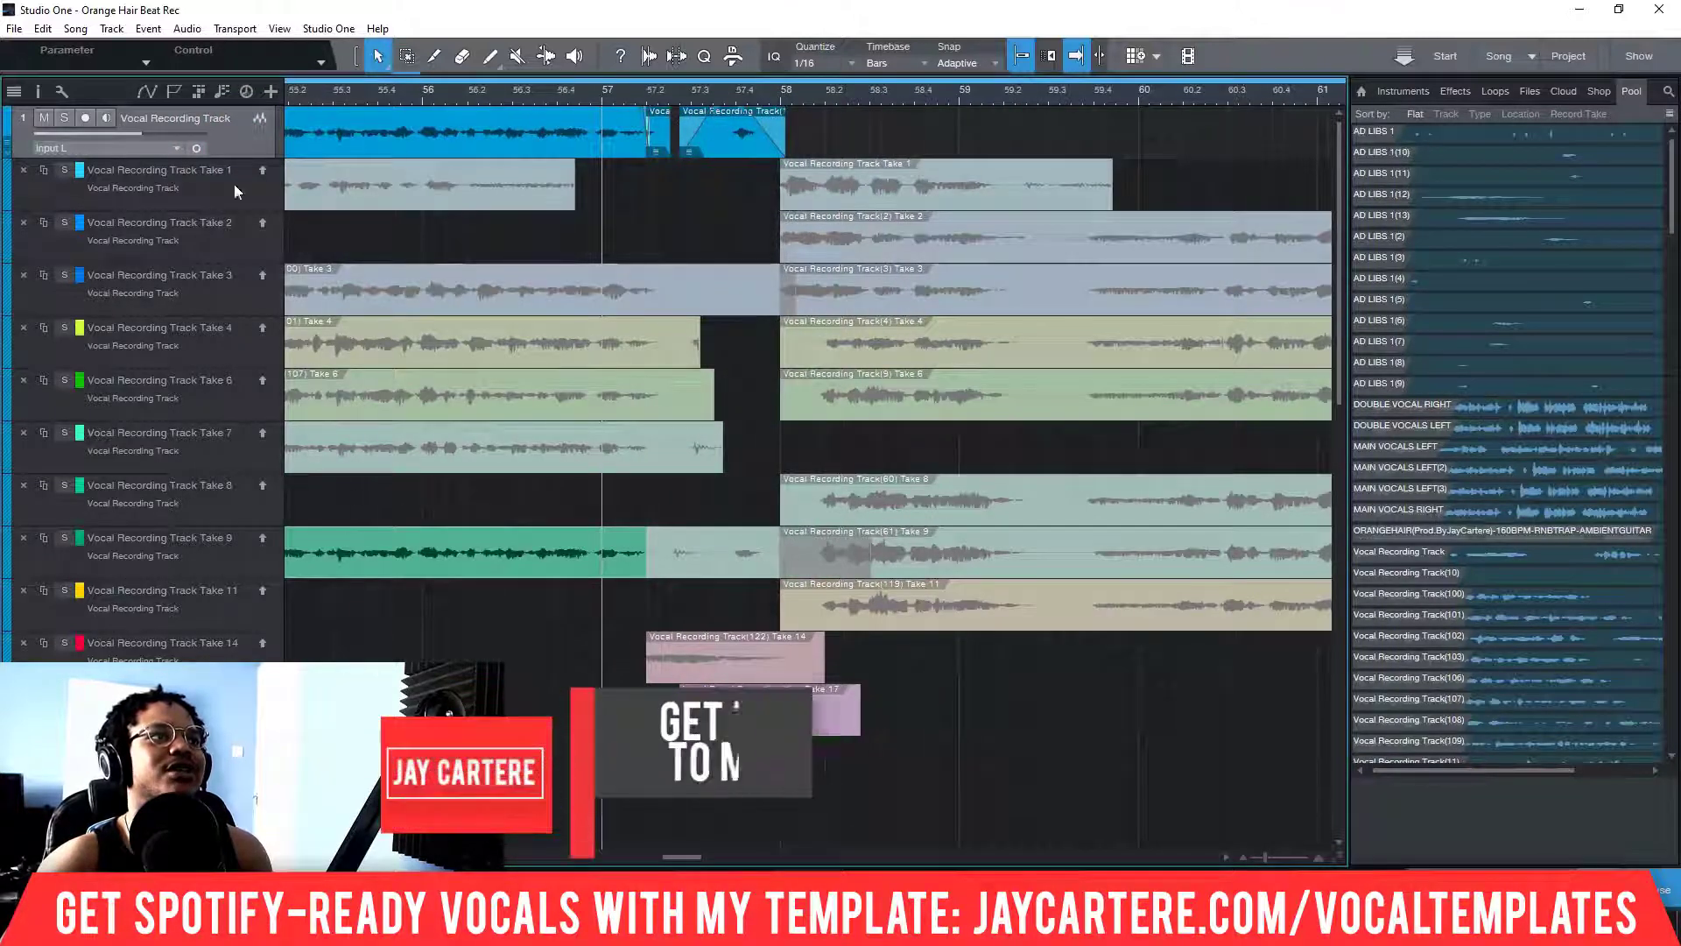
scroll(232, 120, "down", 3)
scroll(1039, 560, "down", 2)
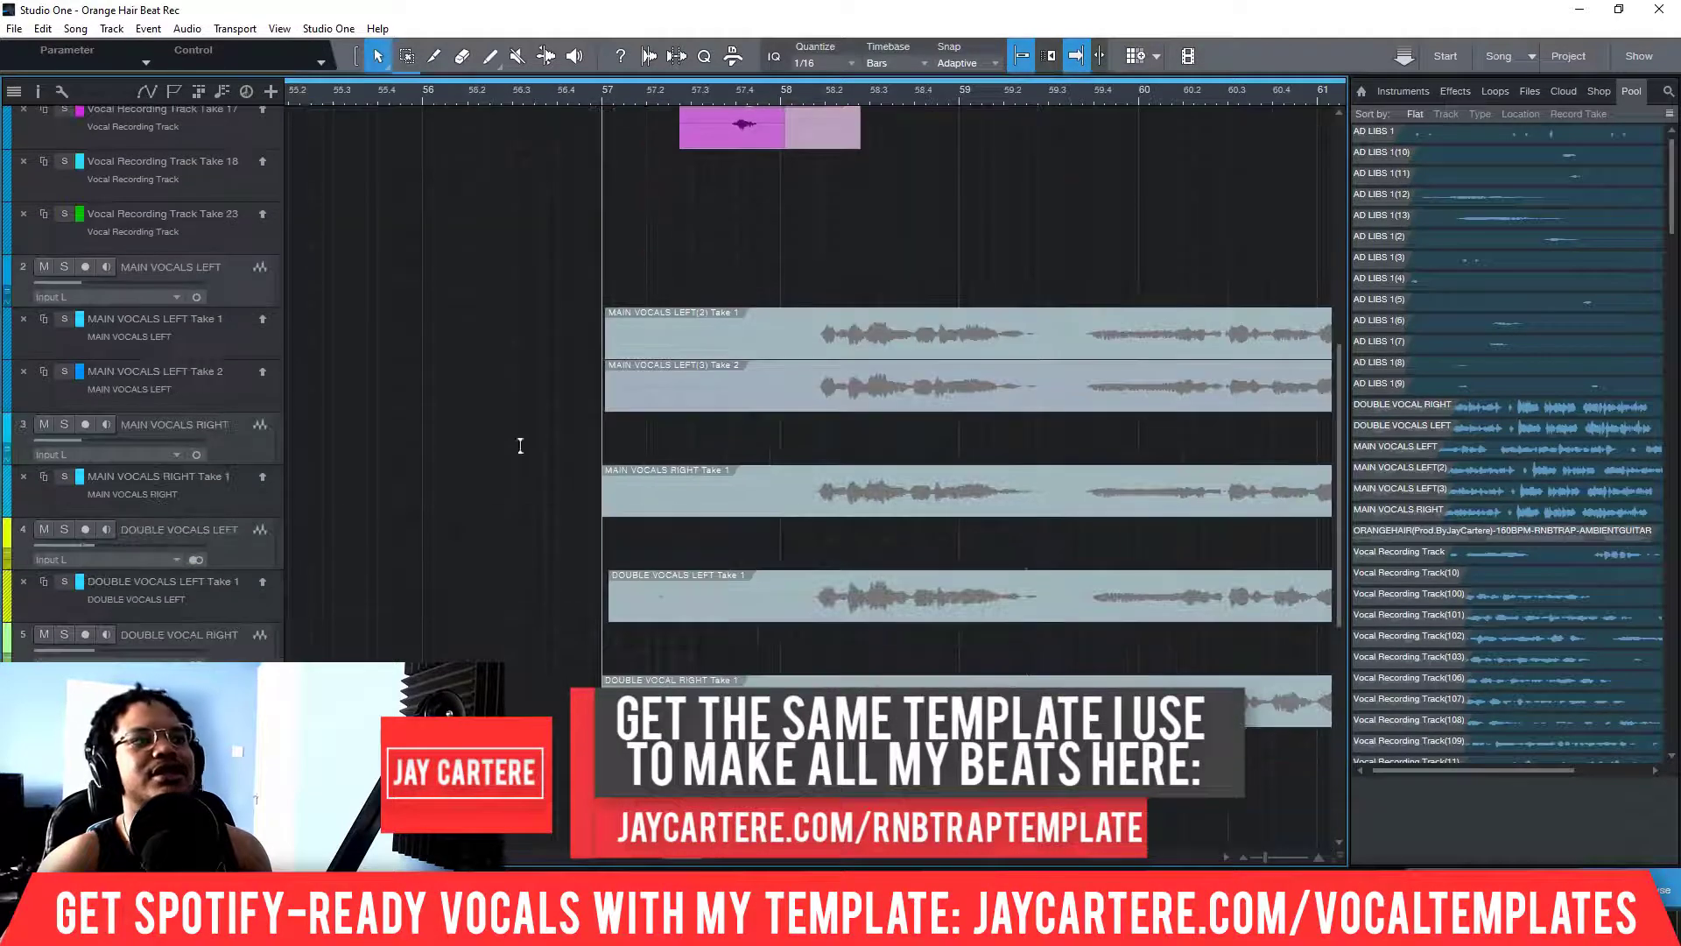
scroll(805, 508, "up", 2)
scroll(805, 507, "up", 3)
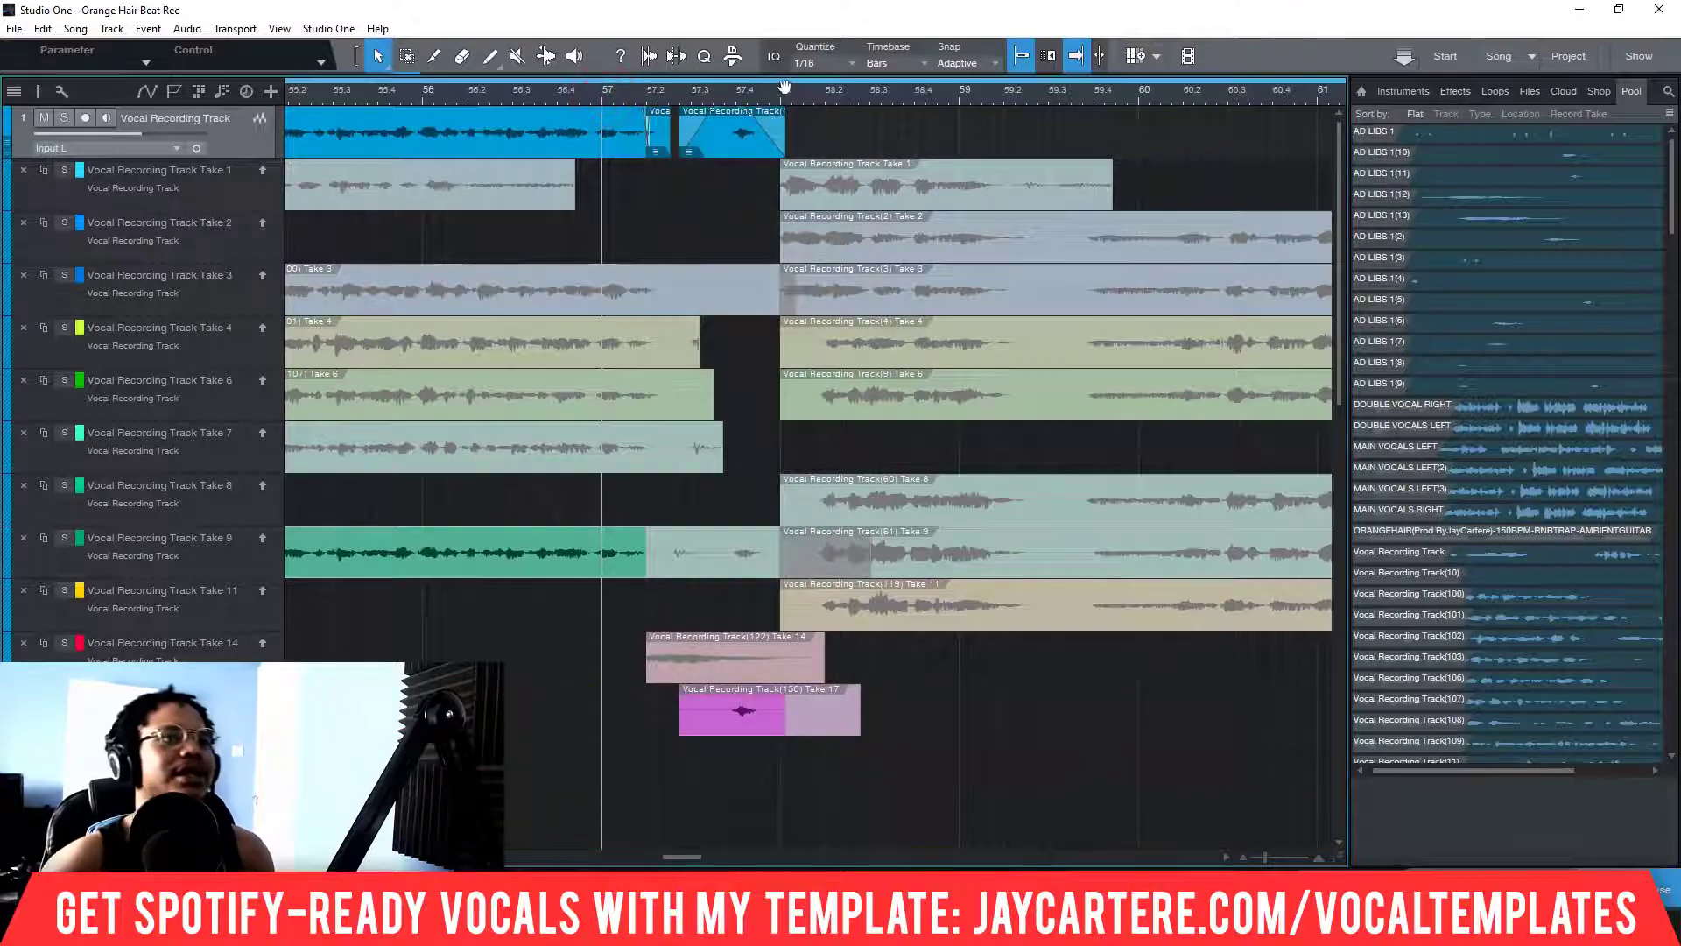
key("ctrl+z")
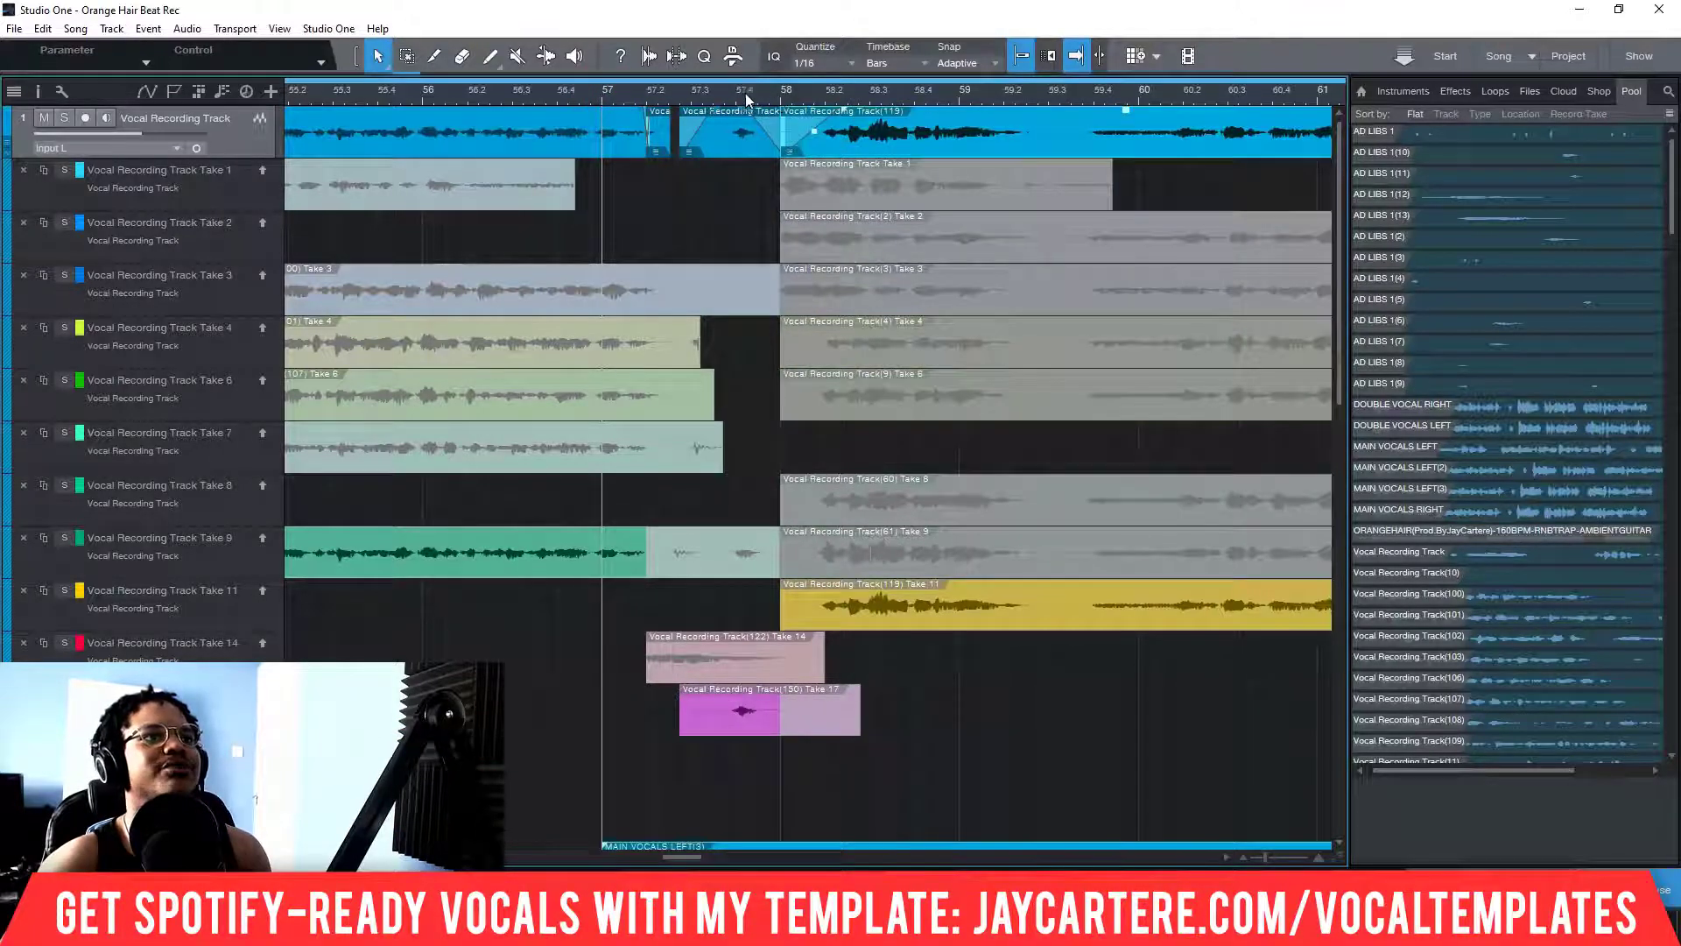
Step: Try to extend the starts of the second stack's main and double vocal events back to bar 57
scroll(753, 459, "down", 3)
scroll(750, 464, "up", 2)
scroll(750, 464, "up", 1)
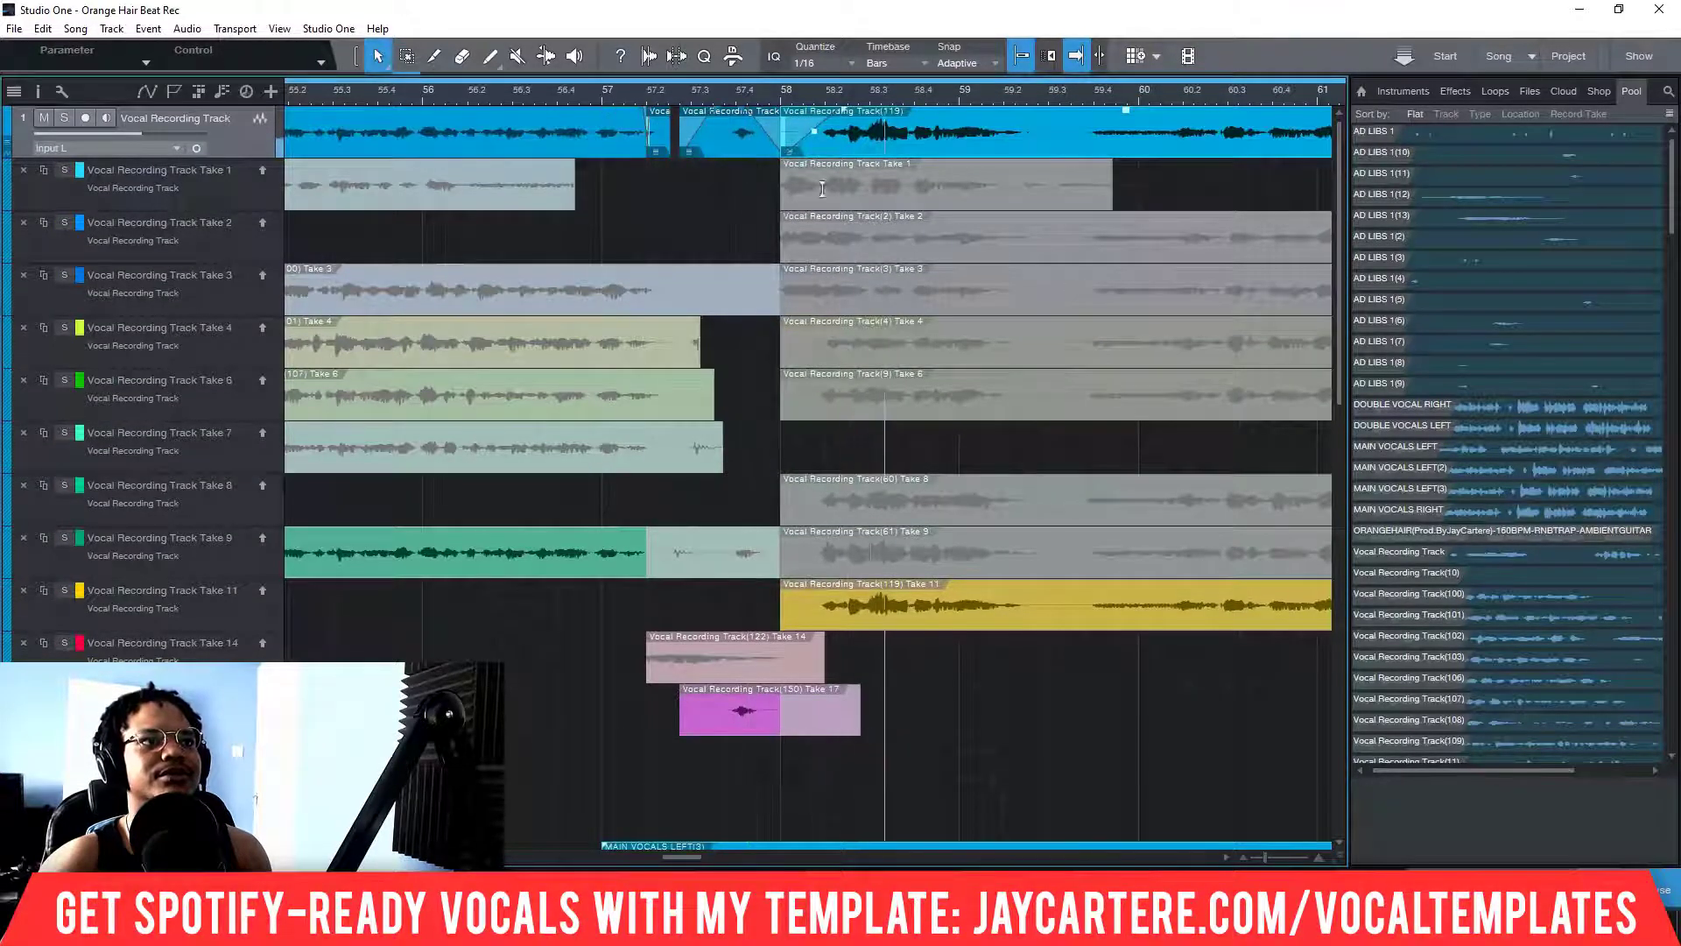
scroll(800, 289, "down", 5)
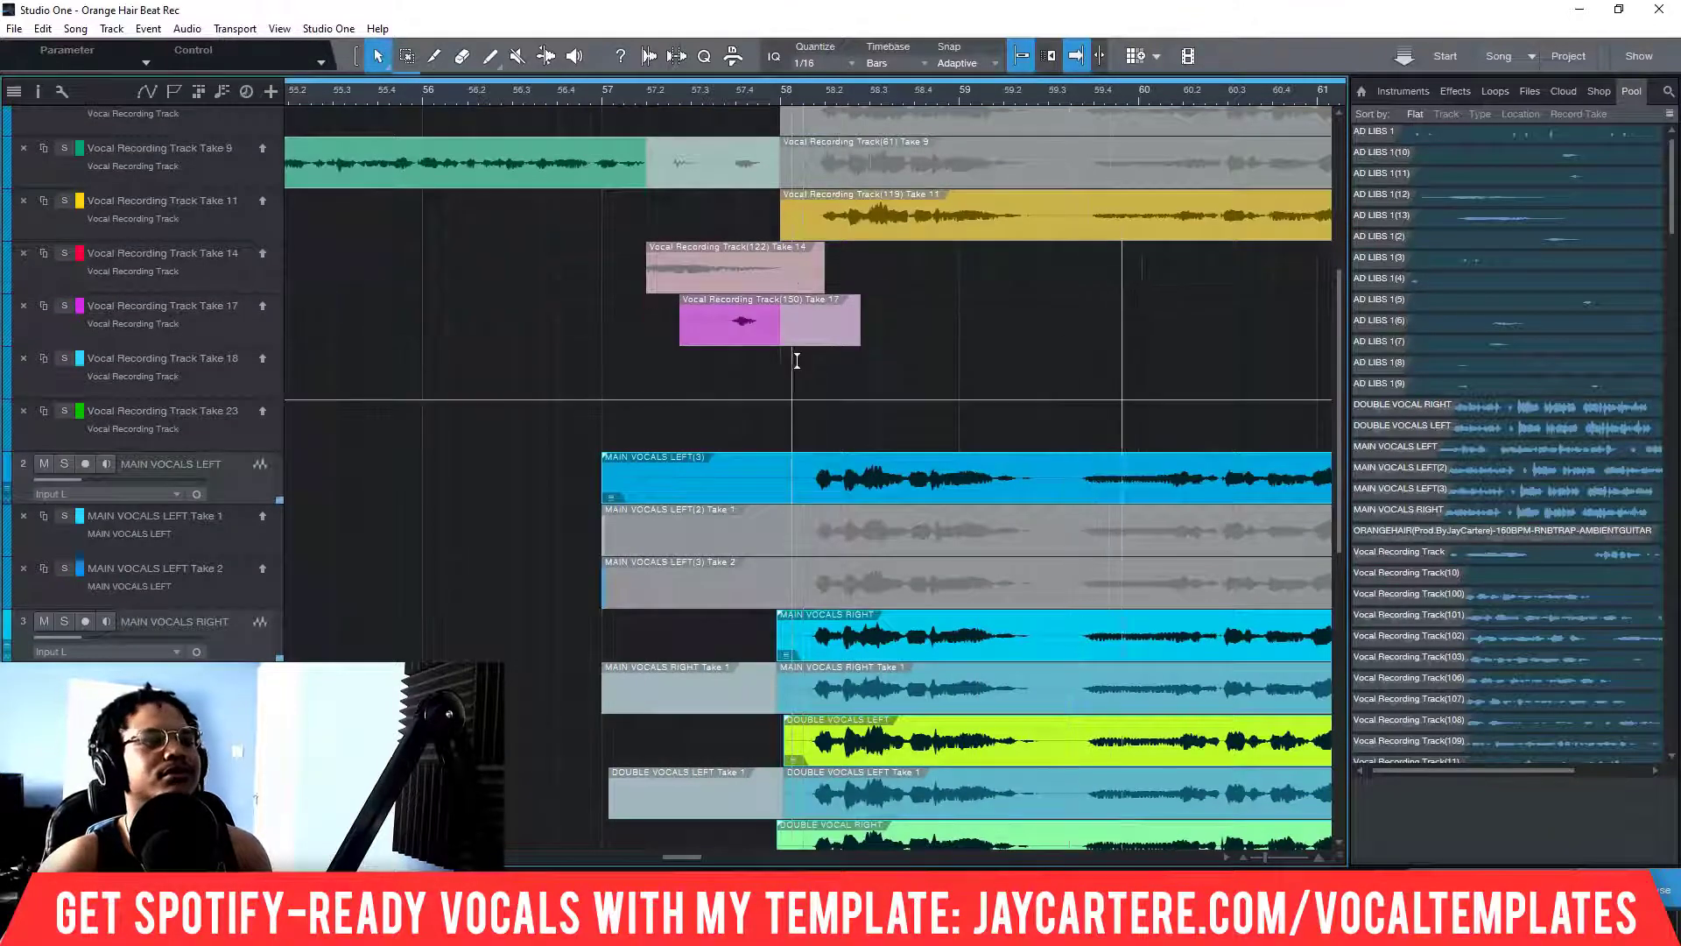
key("w")
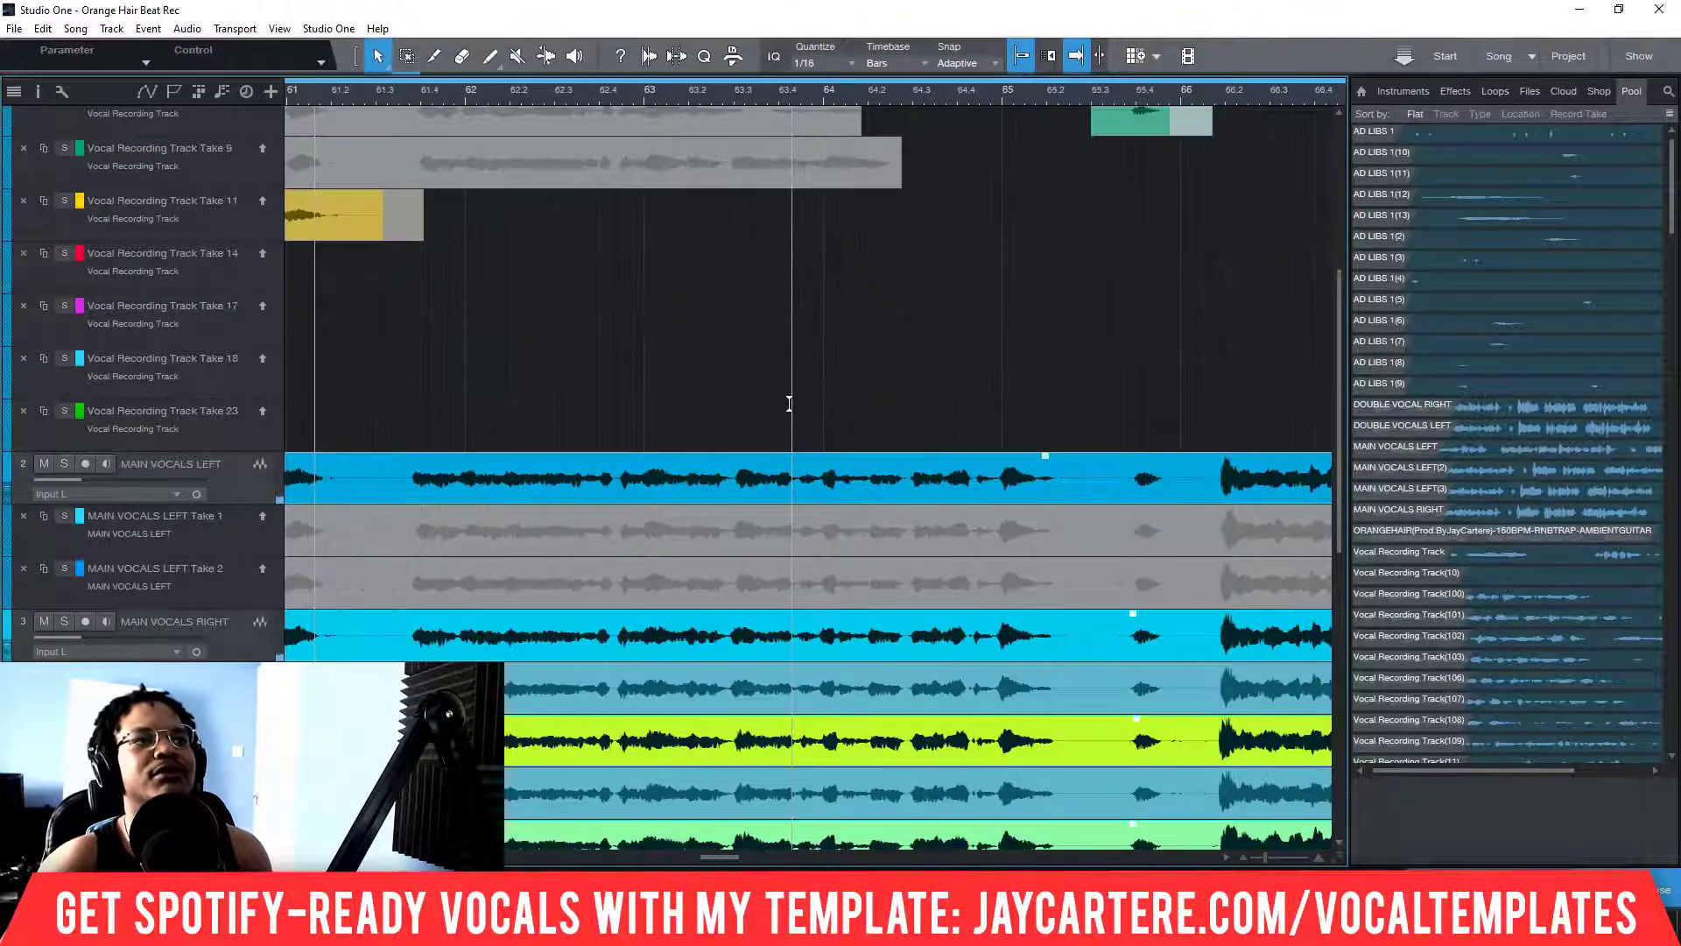
scroll(359, 95, "left", 6)
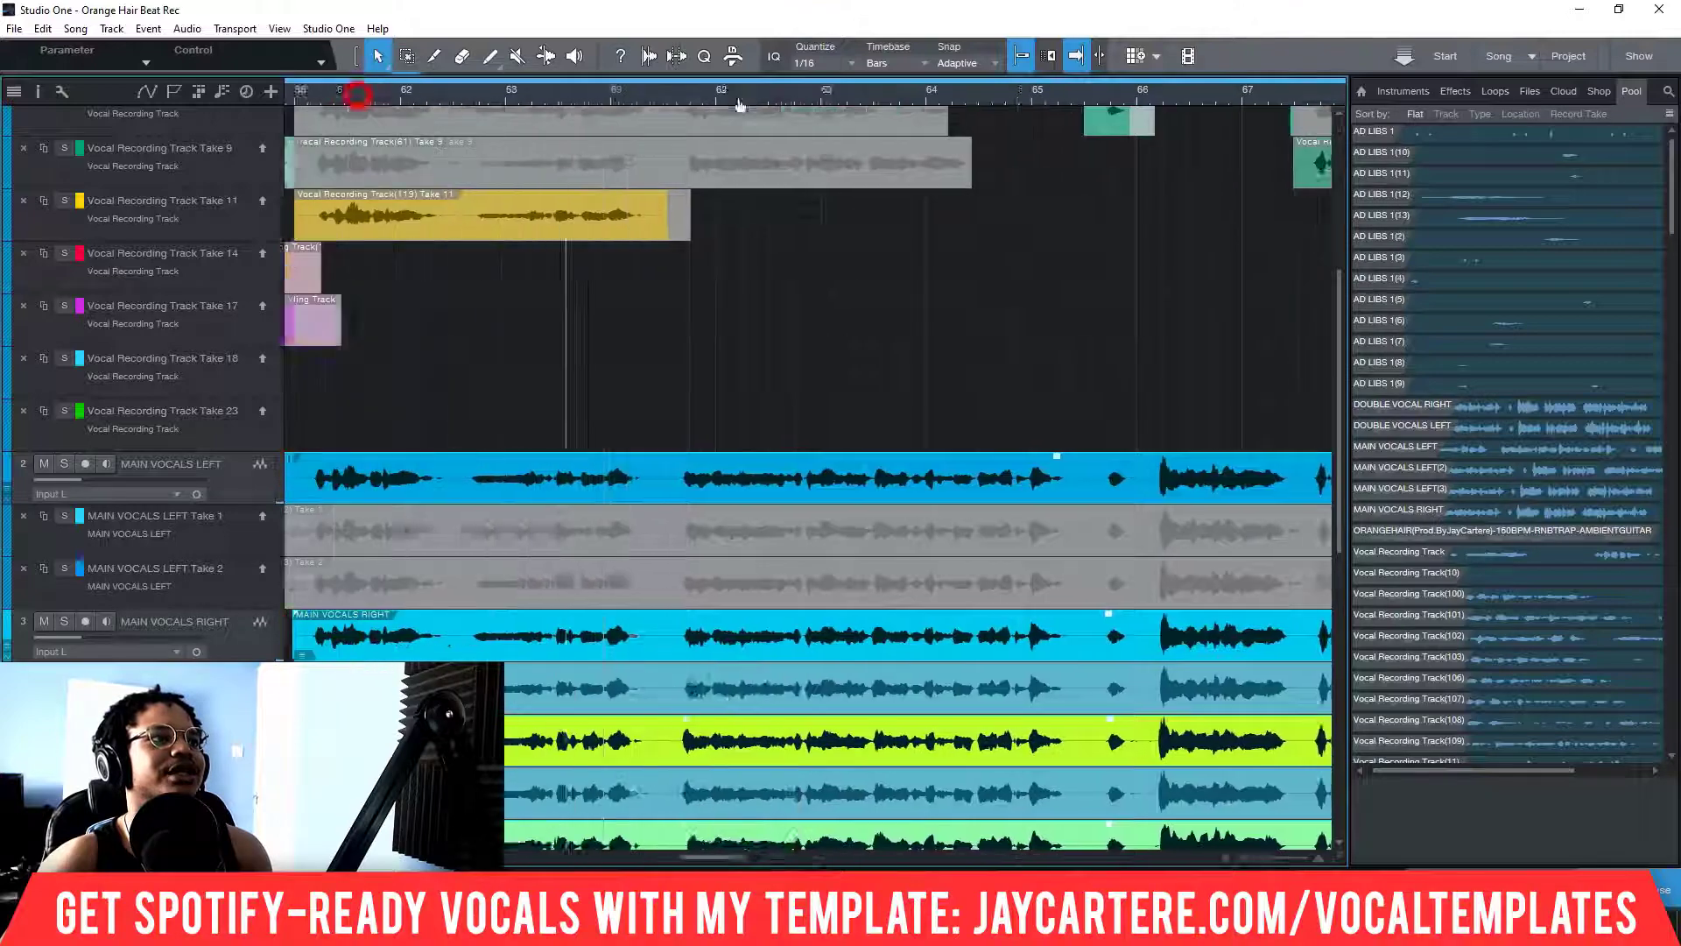
mouse_move(485, 488)
left_mouse_down()
mouse_move(497, 497)
mouse_move(488, 472)
mouse_move(491, 487)
left_mouse_up()
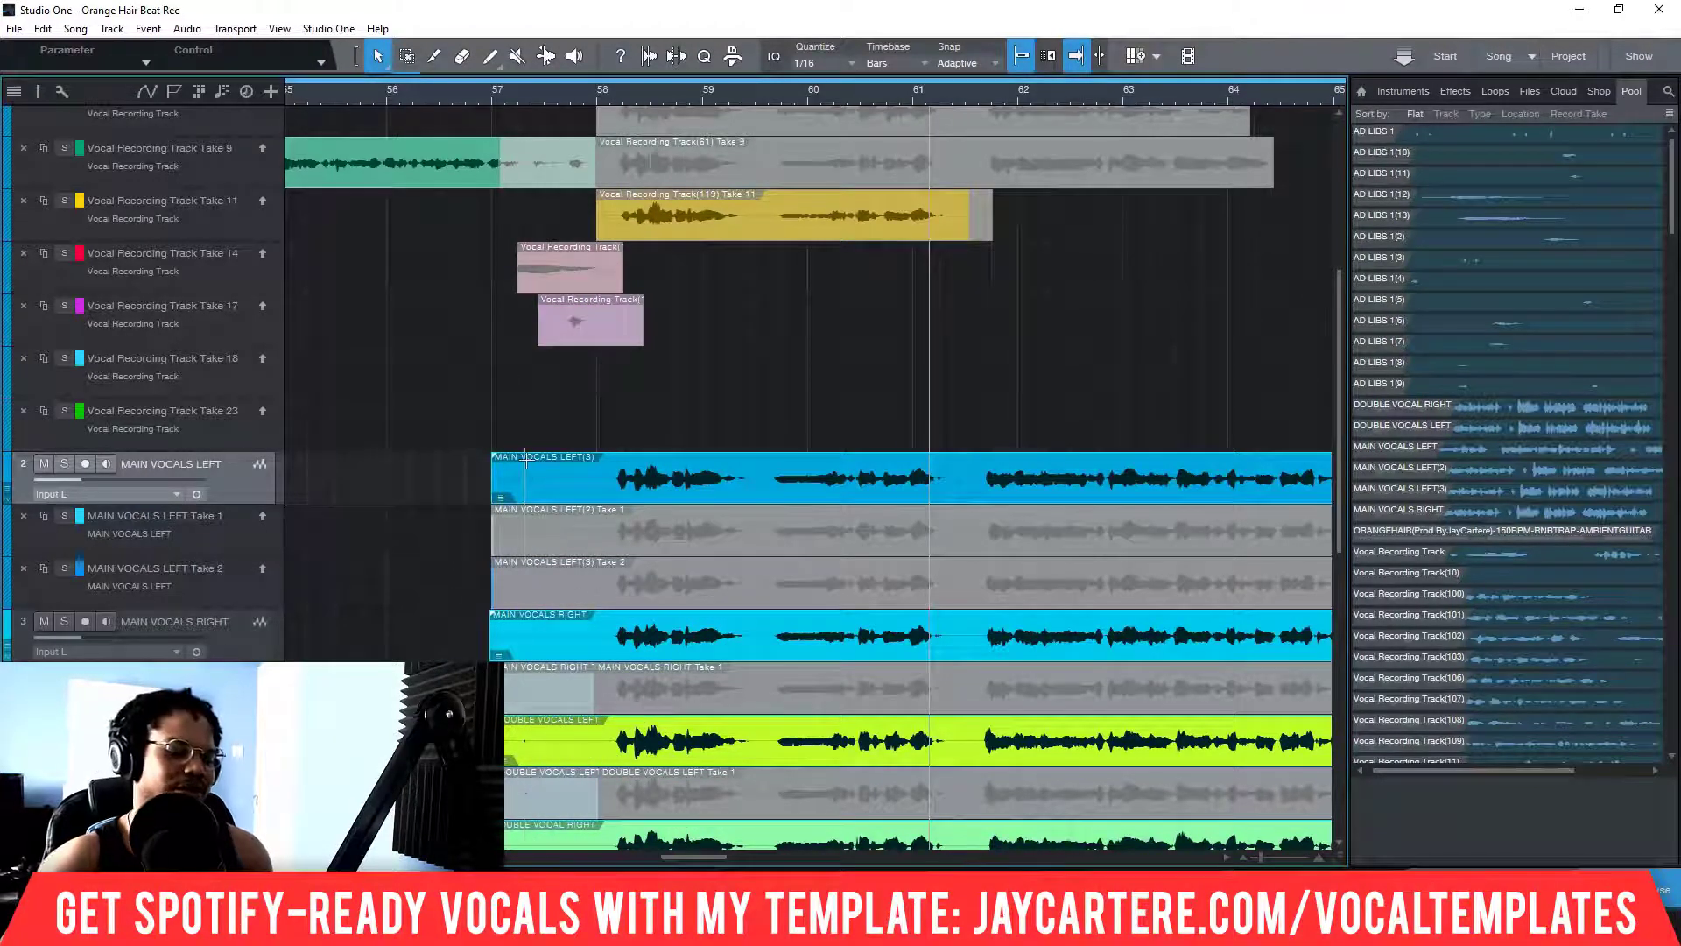
key("ctrl+z")
left_click(465, 423)
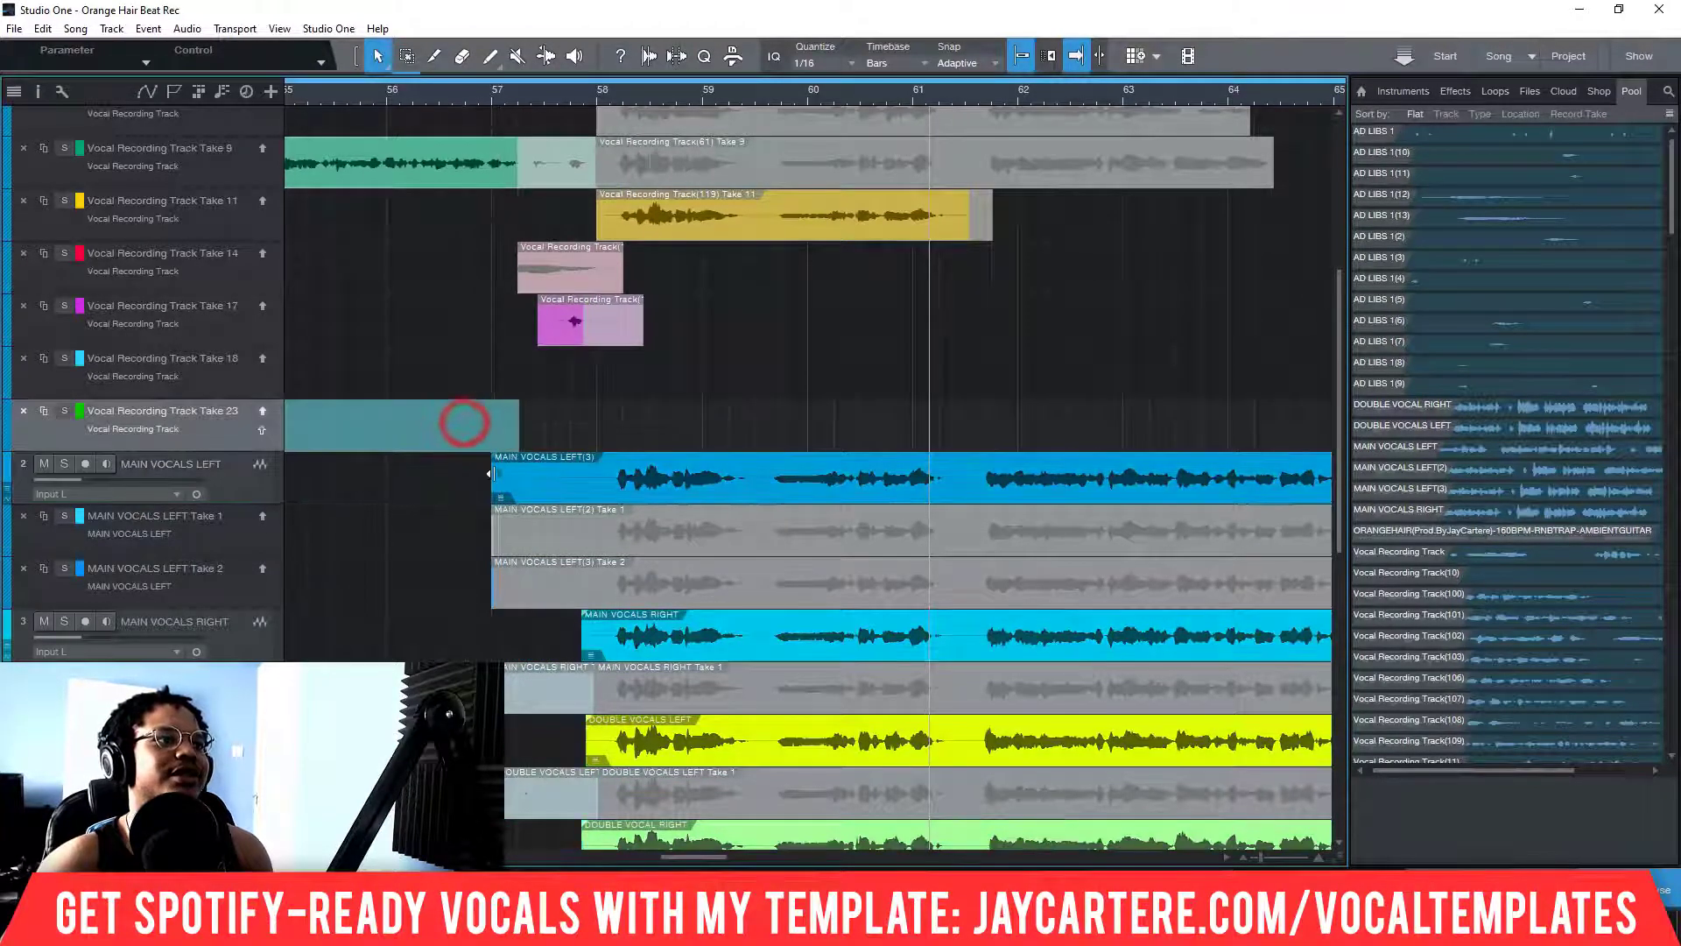
Step: Trim the starts of the second stack's MAIN VOCALS LEFT, MAIN VOCALS RIGHT and DOUBLE VOCALS LEFT events to about bar 58
left_click_drag(494, 478, 614, 510)
left_click_drag(579, 640, 603, 640)
mouse_move(587, 742)
left_mouse_down()
mouse_move(604, 742)
mouse_move(584, 758)
mouse_move(605, 758)
left_mouse_up()
scroll(578, 753, "down", 2)
scroll(506, 508, "up", 10)
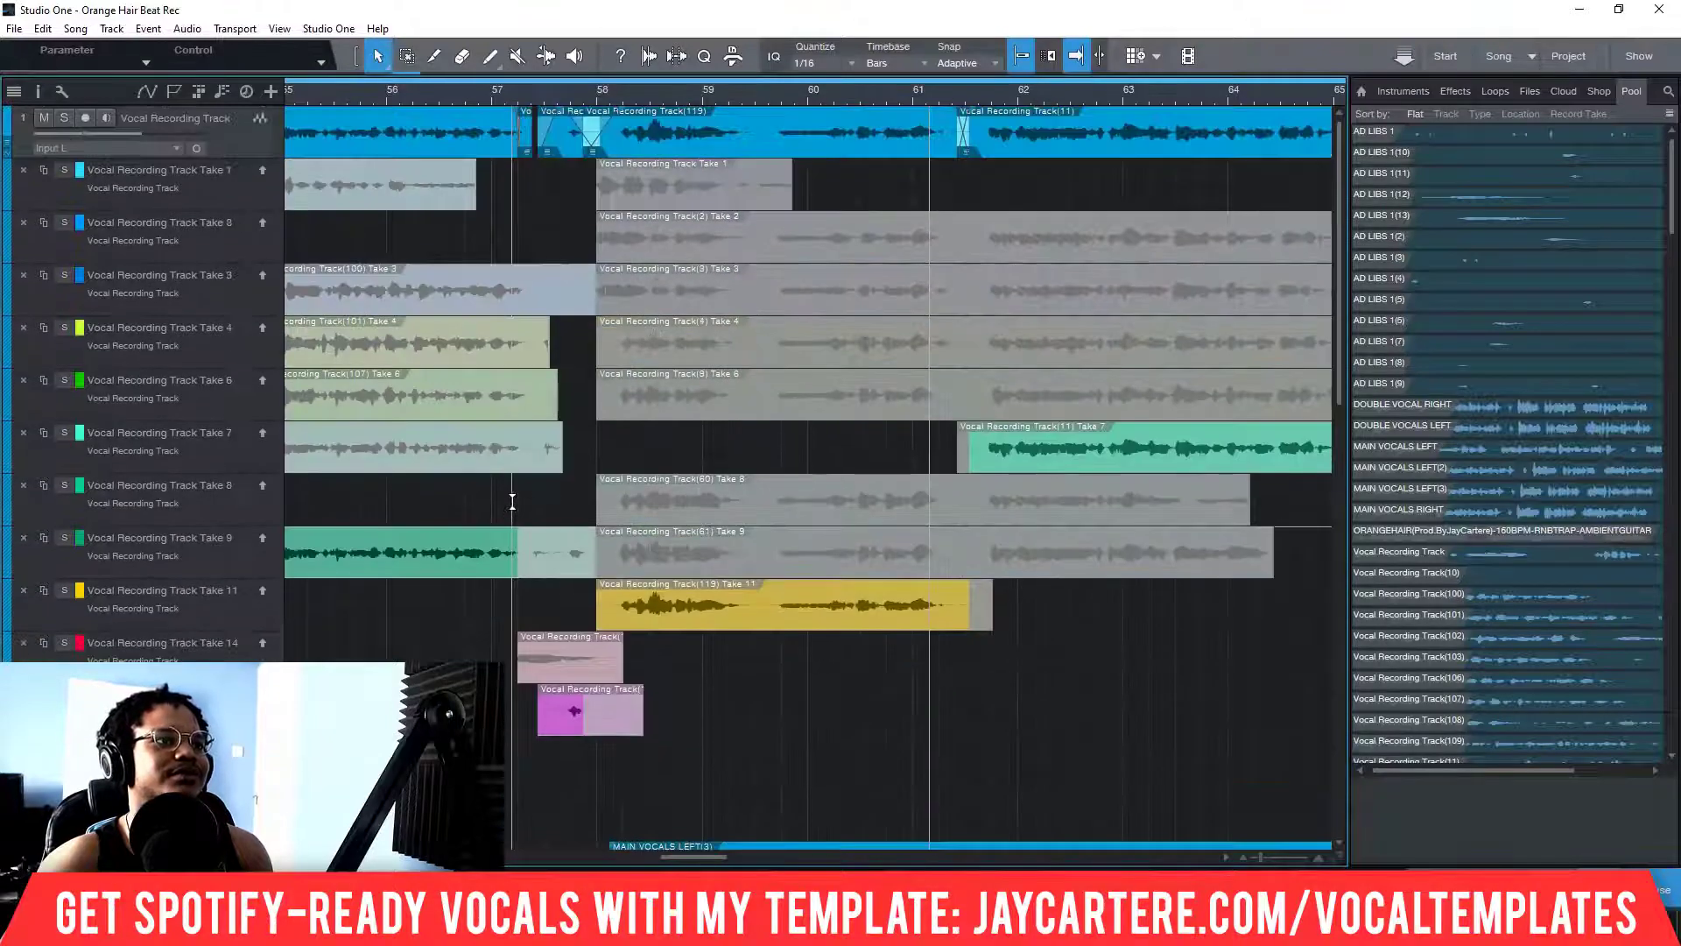
Step: Play back the transition into the second vocal stack from just before bar 57
left_click(454, 102)
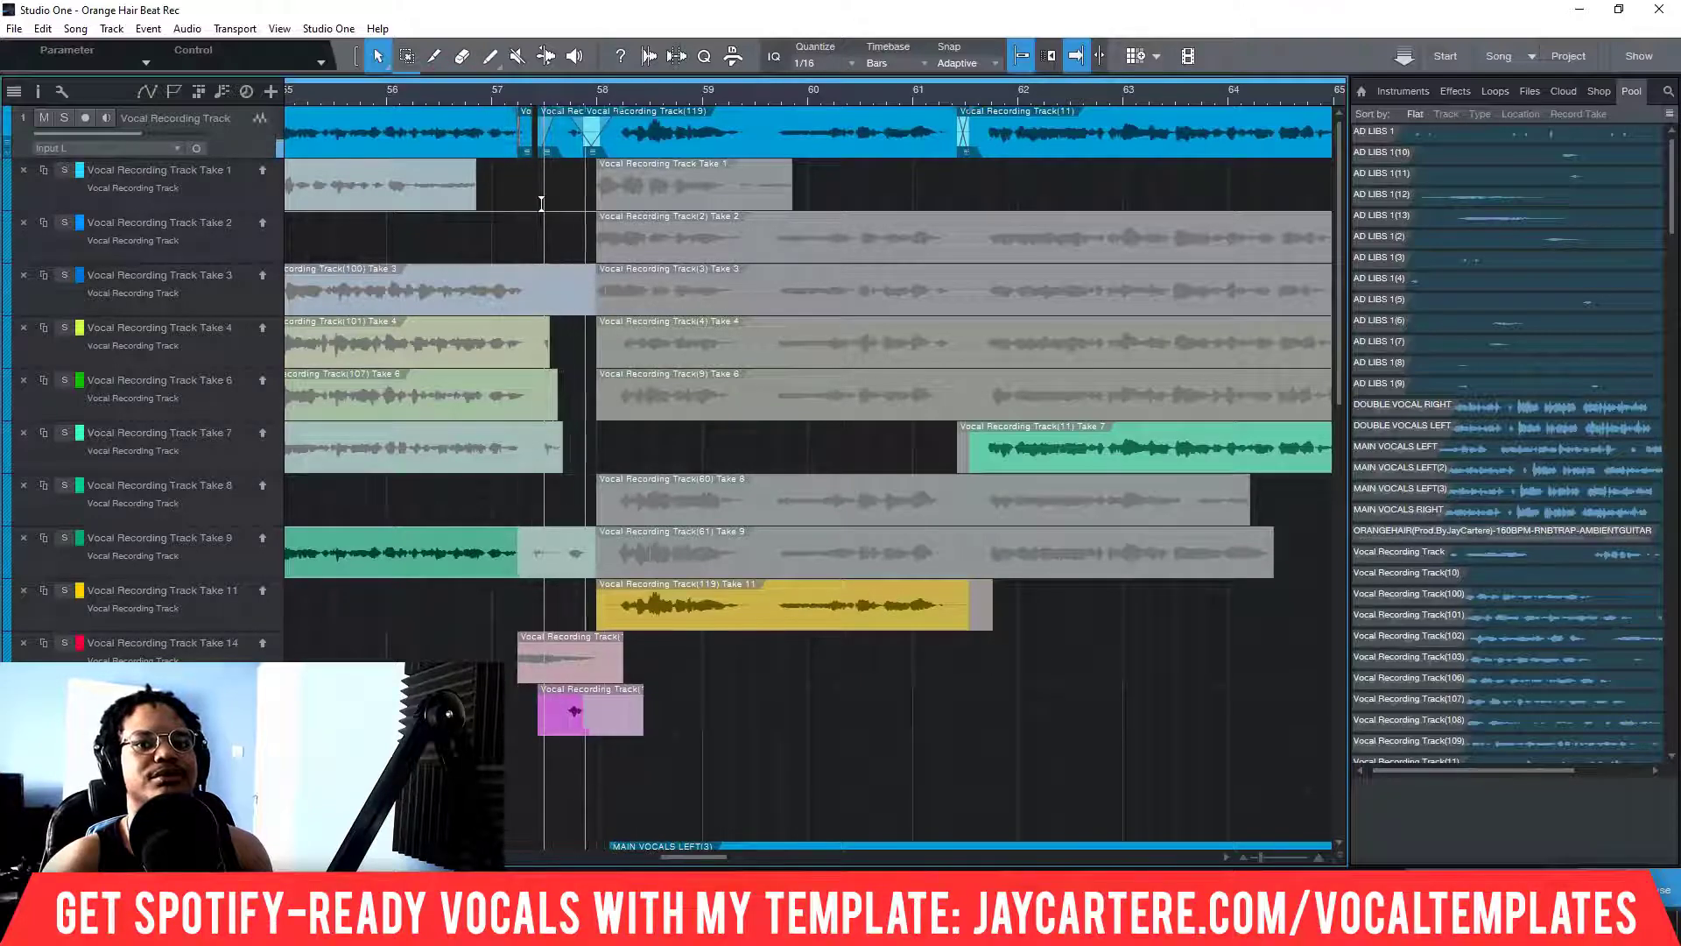
scroll(679, 216, "down", 5)
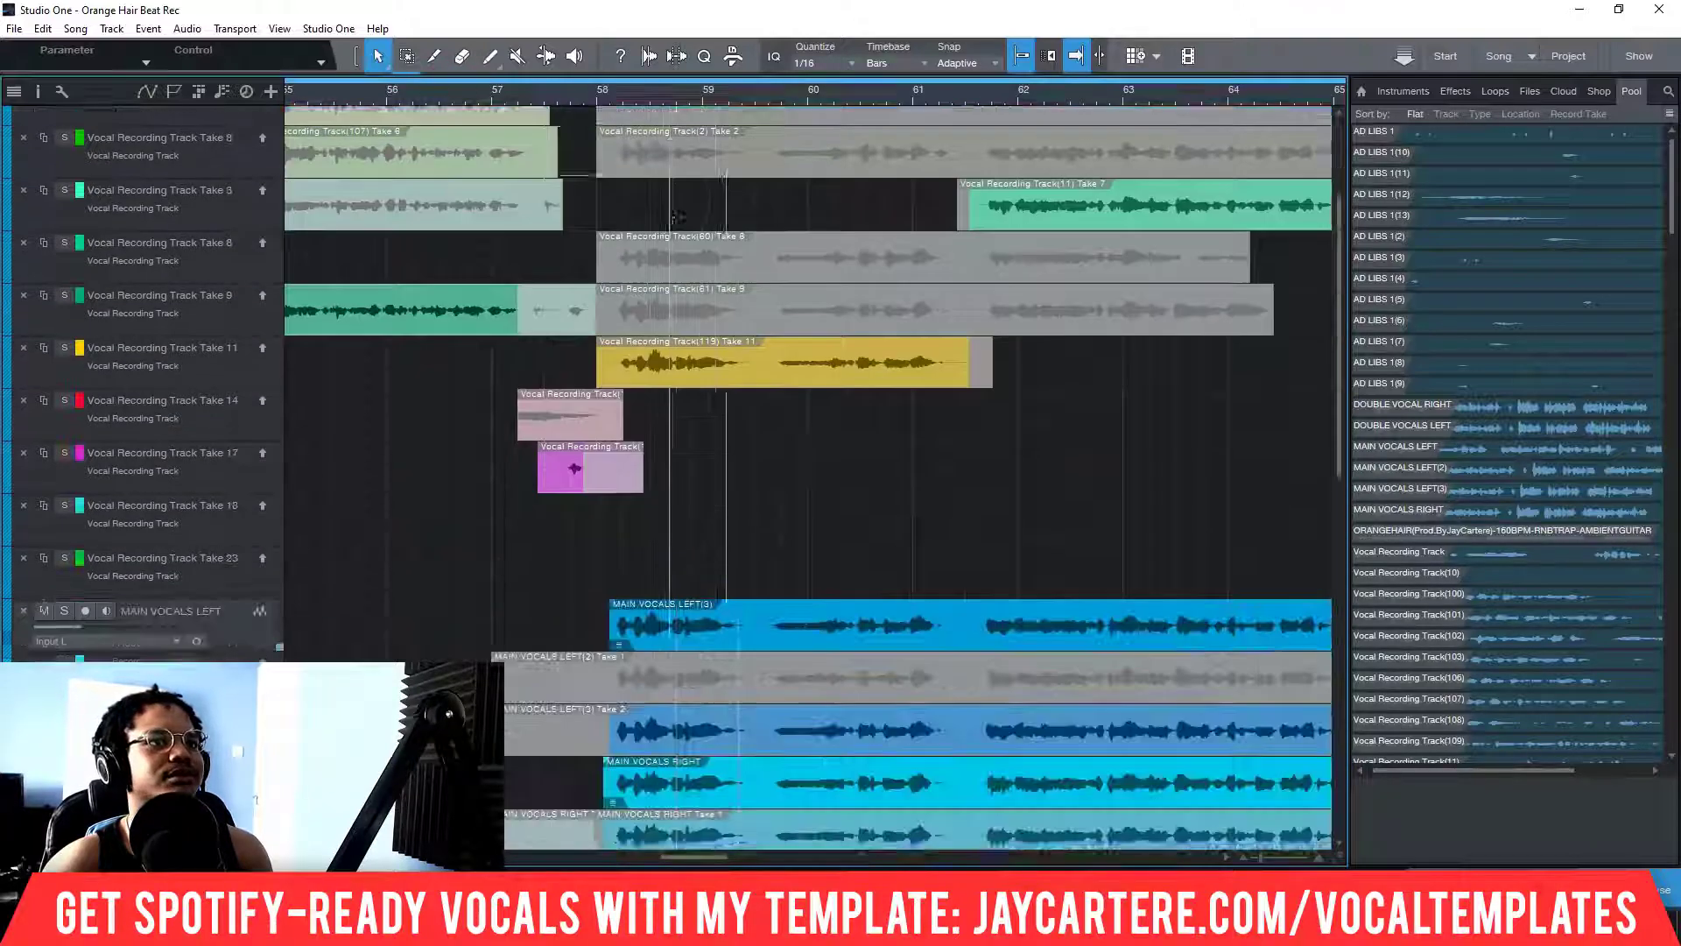
scroll(679, 216, "down", 2)
key("z")
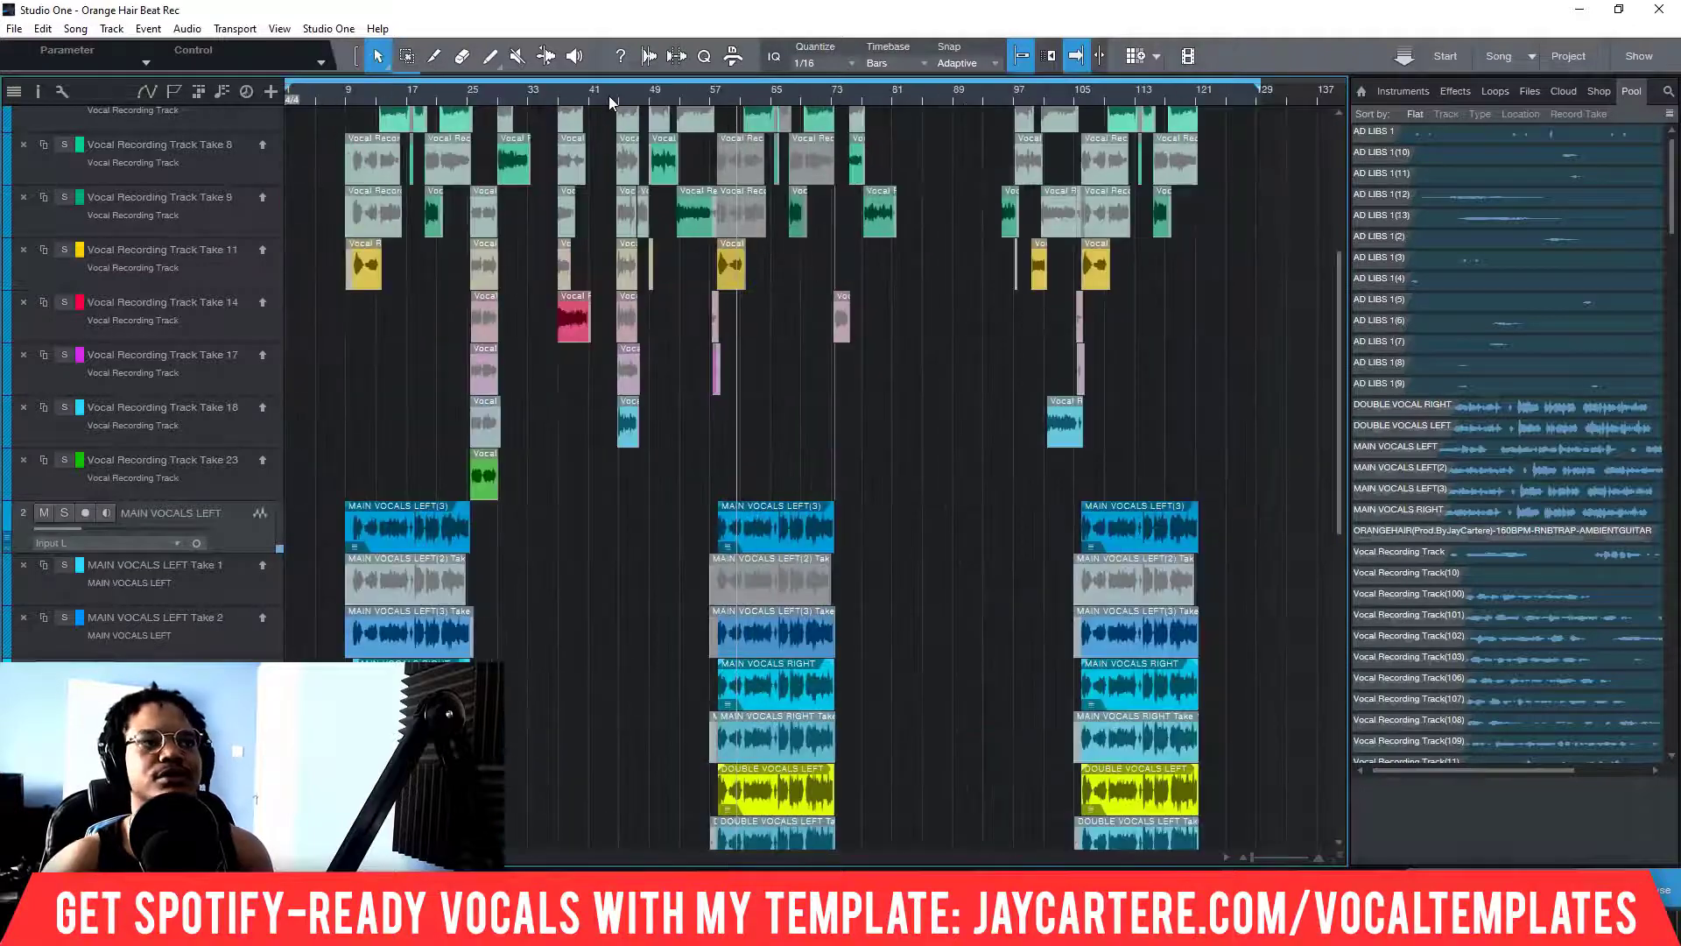
Step: Survey the whole arrangement and mark a range from bar 9 to about bar 13 in the Take 23 lane
scroll(781, 274, "up", 7)
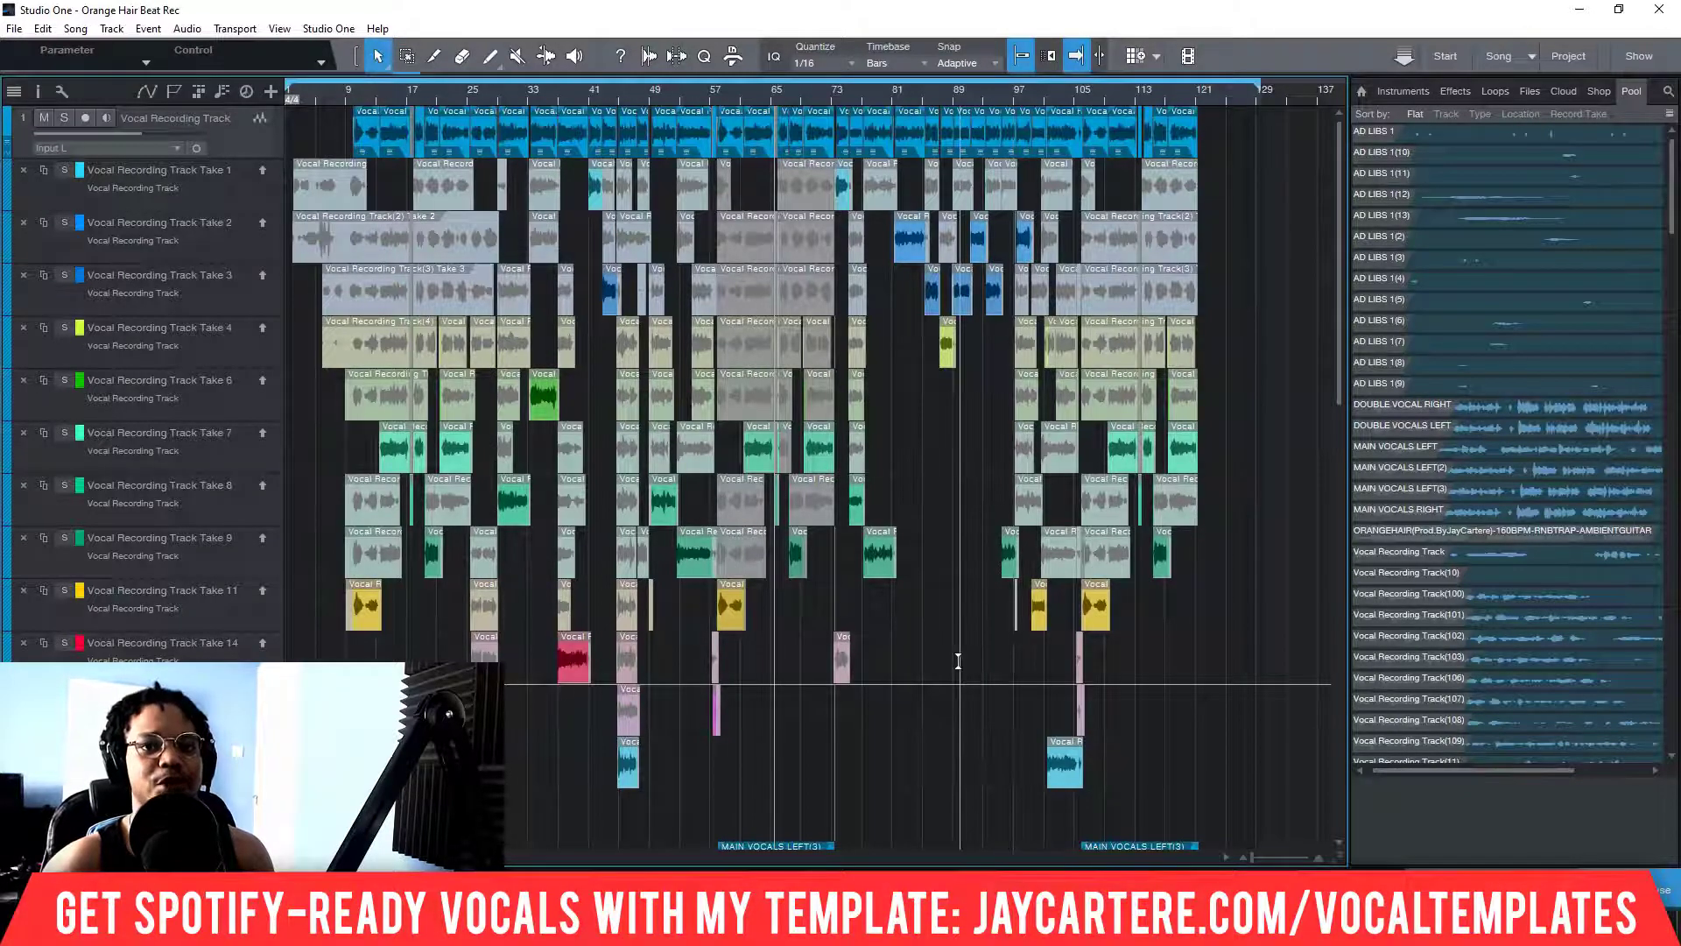
scroll(358, 538, "down", 4)
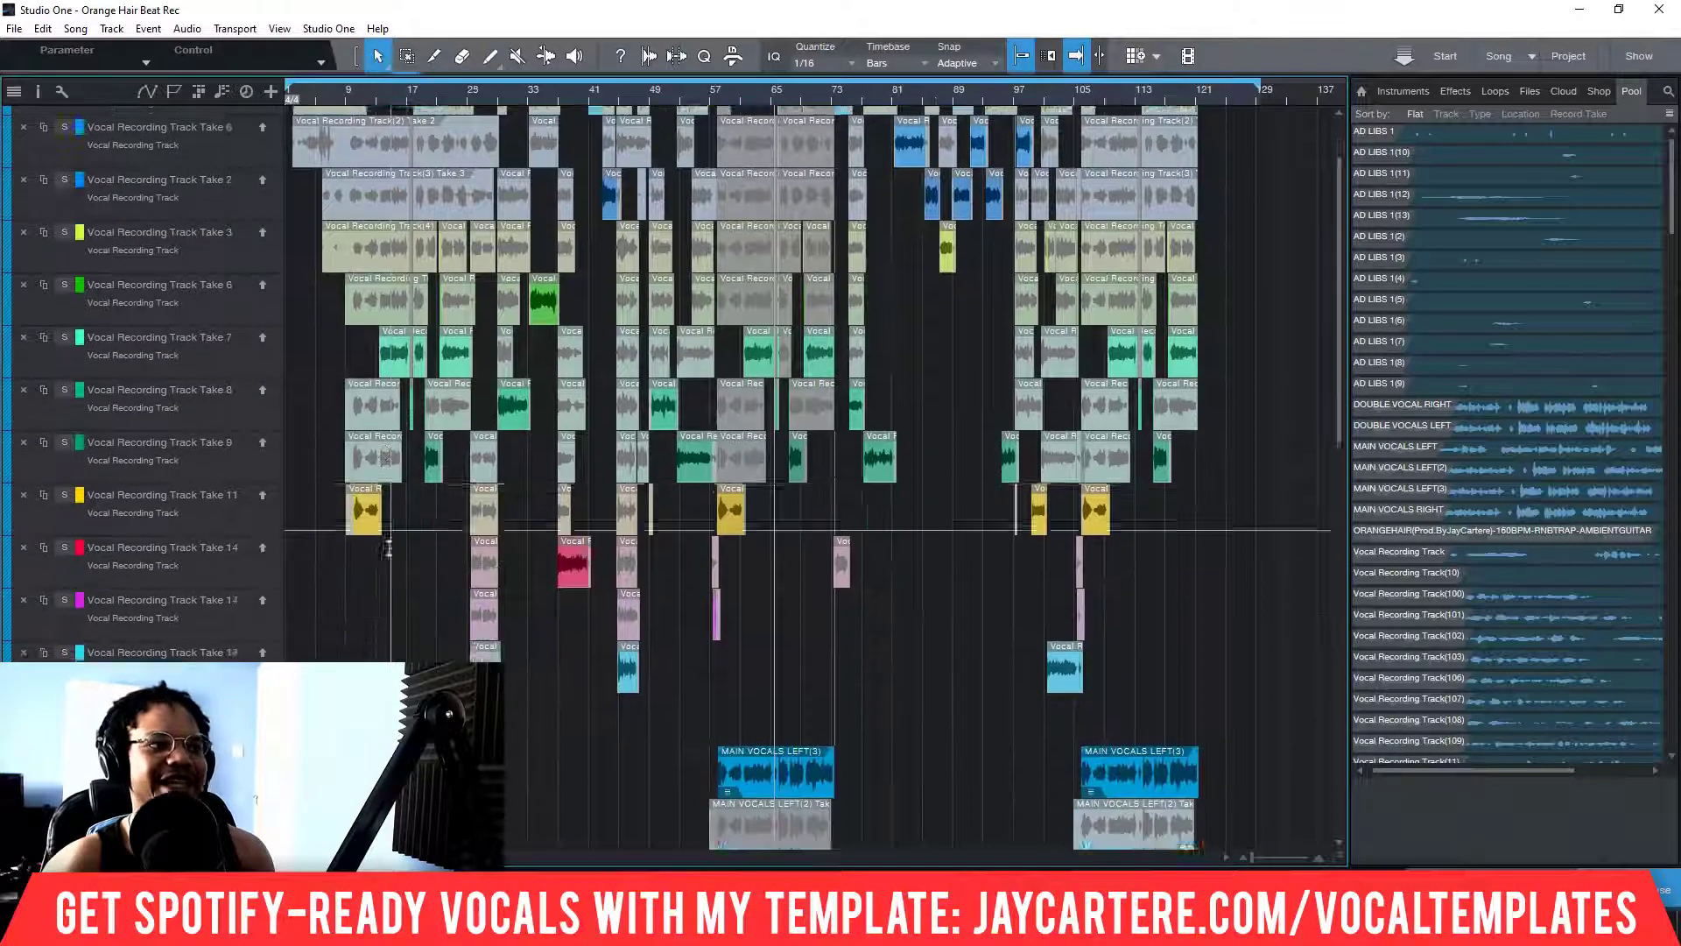
scroll(354, 485, "down", 4)
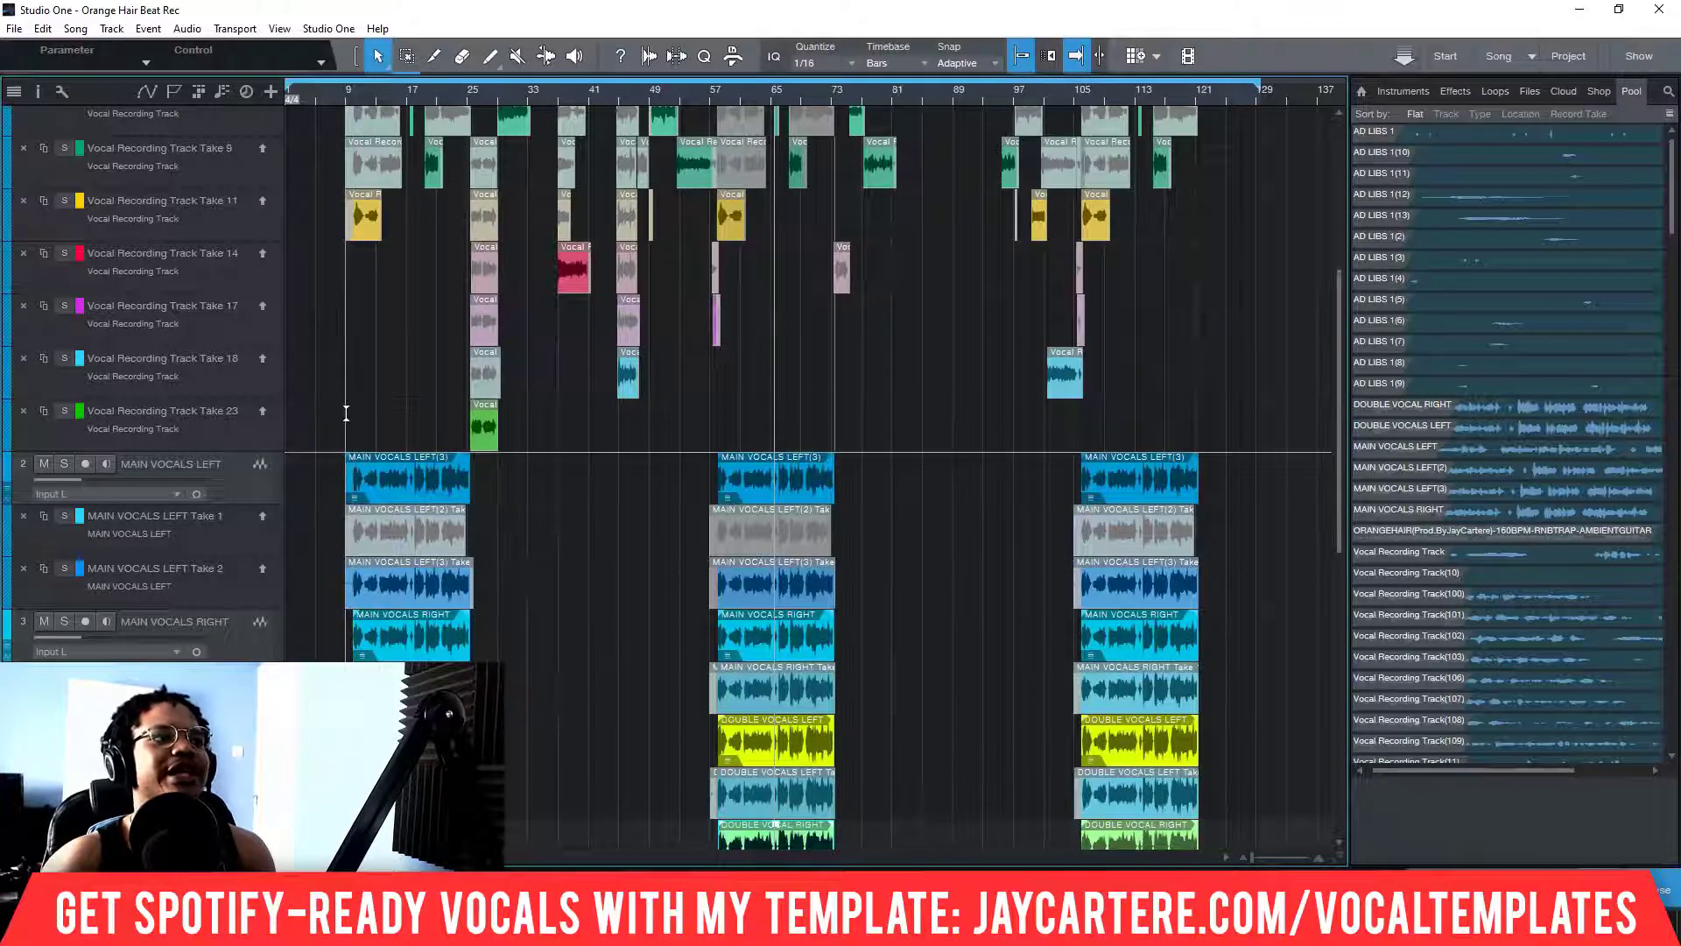
left_click(346, 412)
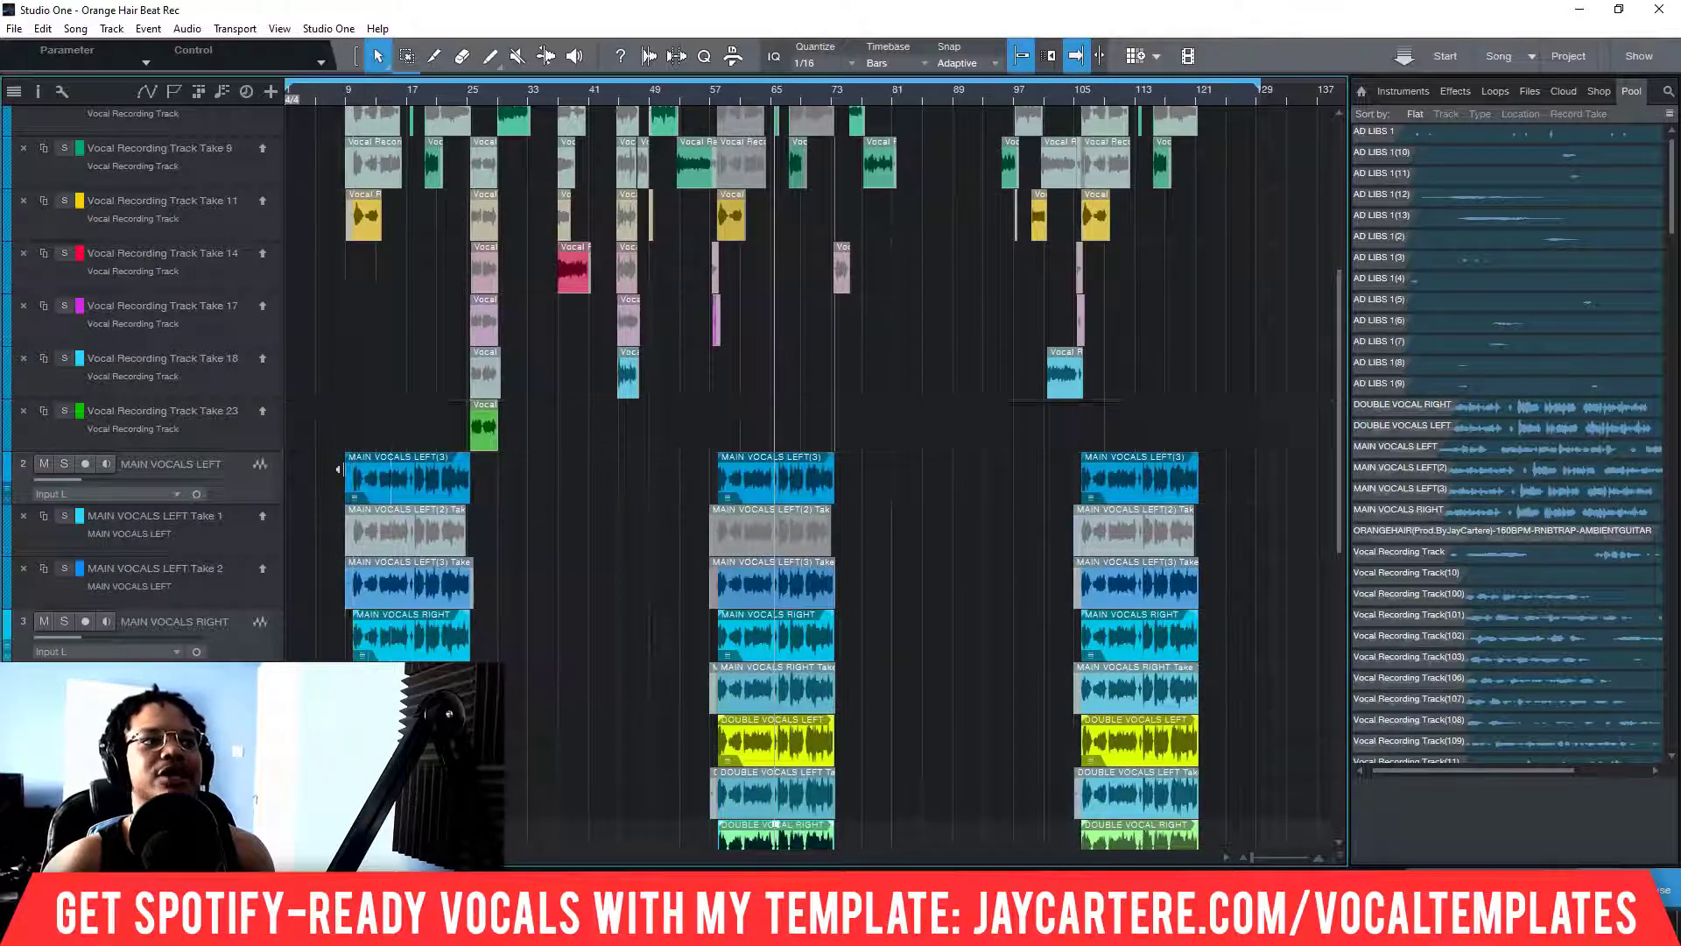
left_click(347, 412)
scroll(342, 175, "up", 5)
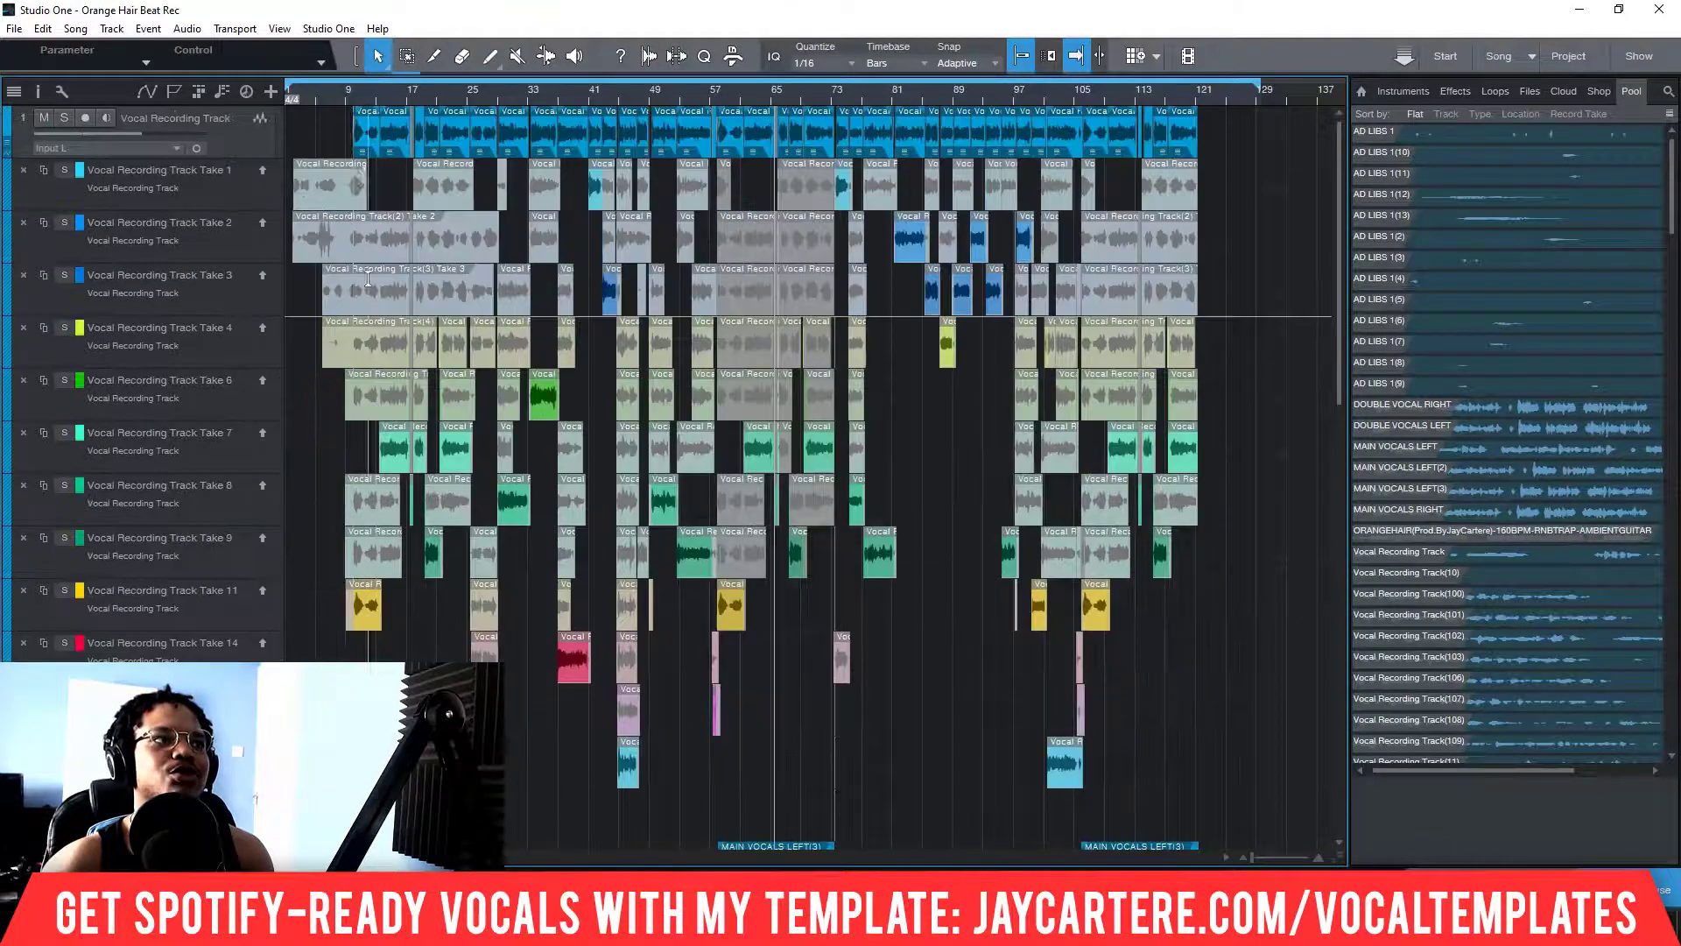
scroll(320, 601, "down", 5)
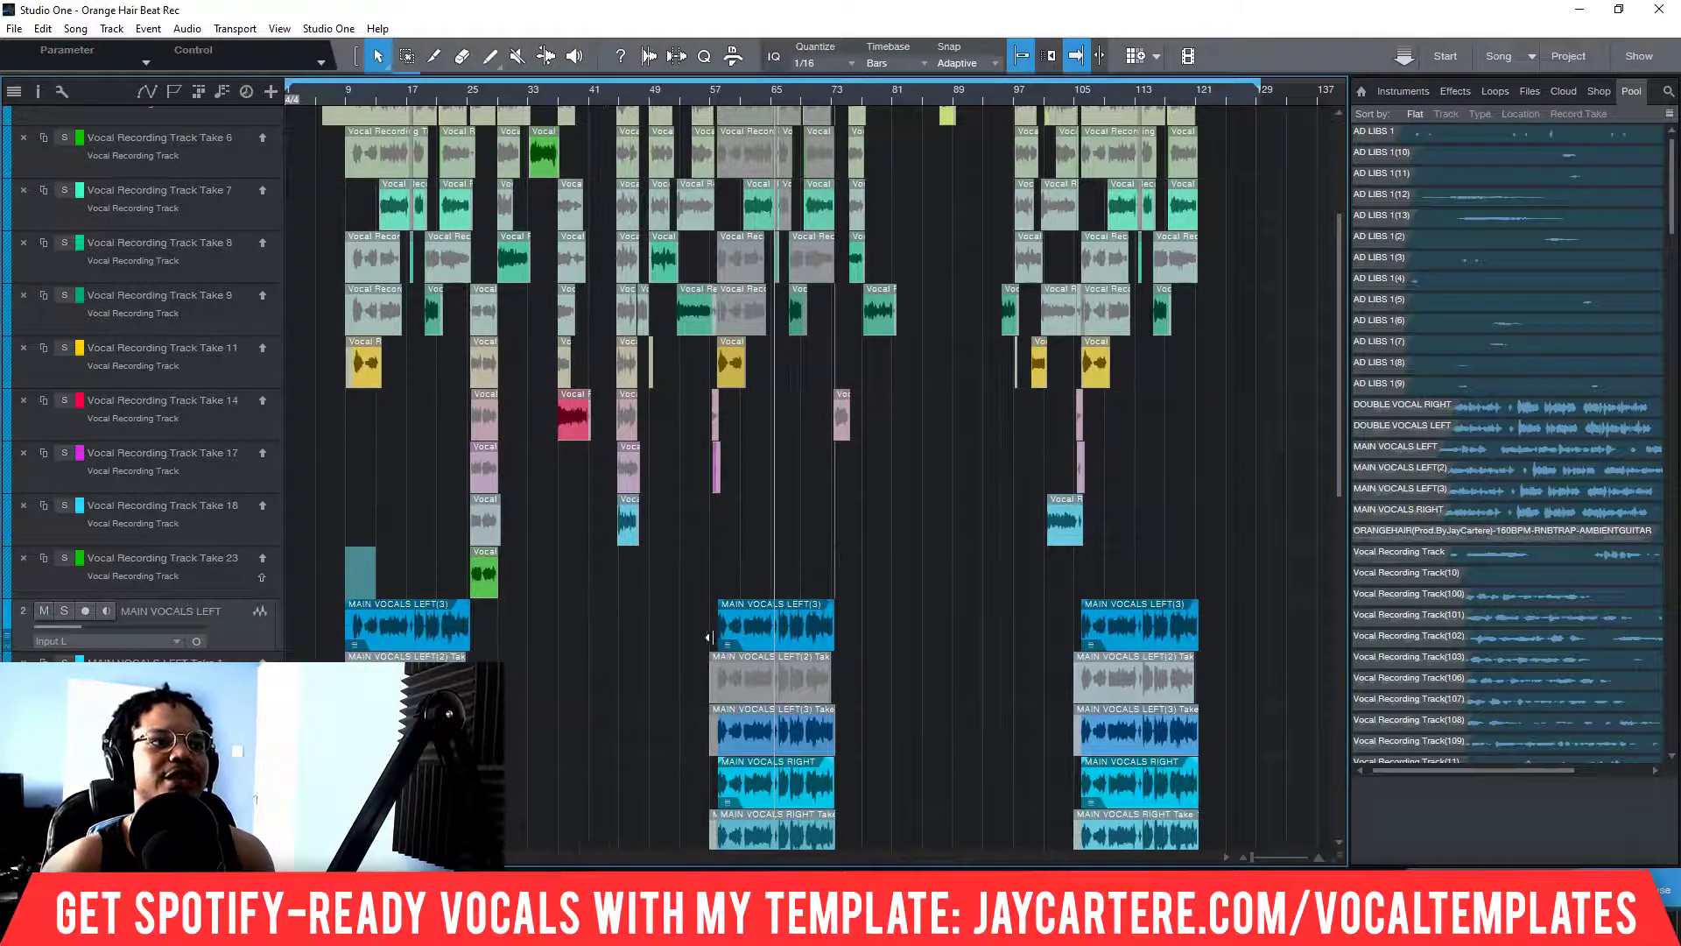
scroll(705, 630, "down", 3)
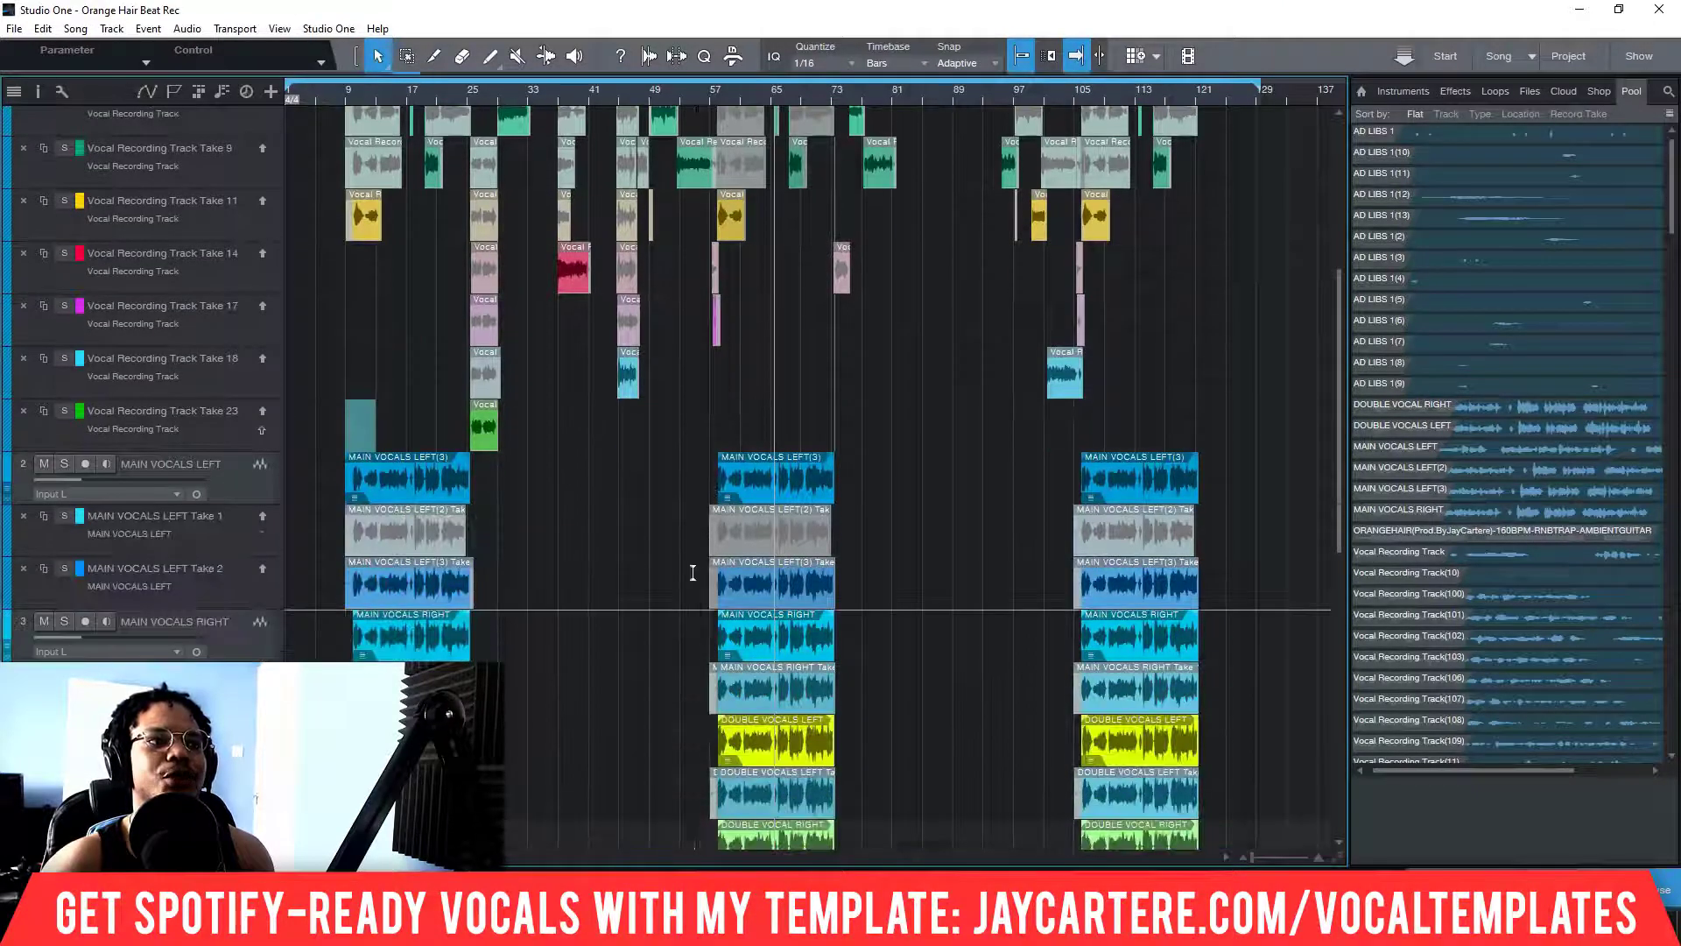
Step: Mark a range from about bar 52 to bar 57 in the Take 23 lane, just before the second stack
left_click(713, 419)
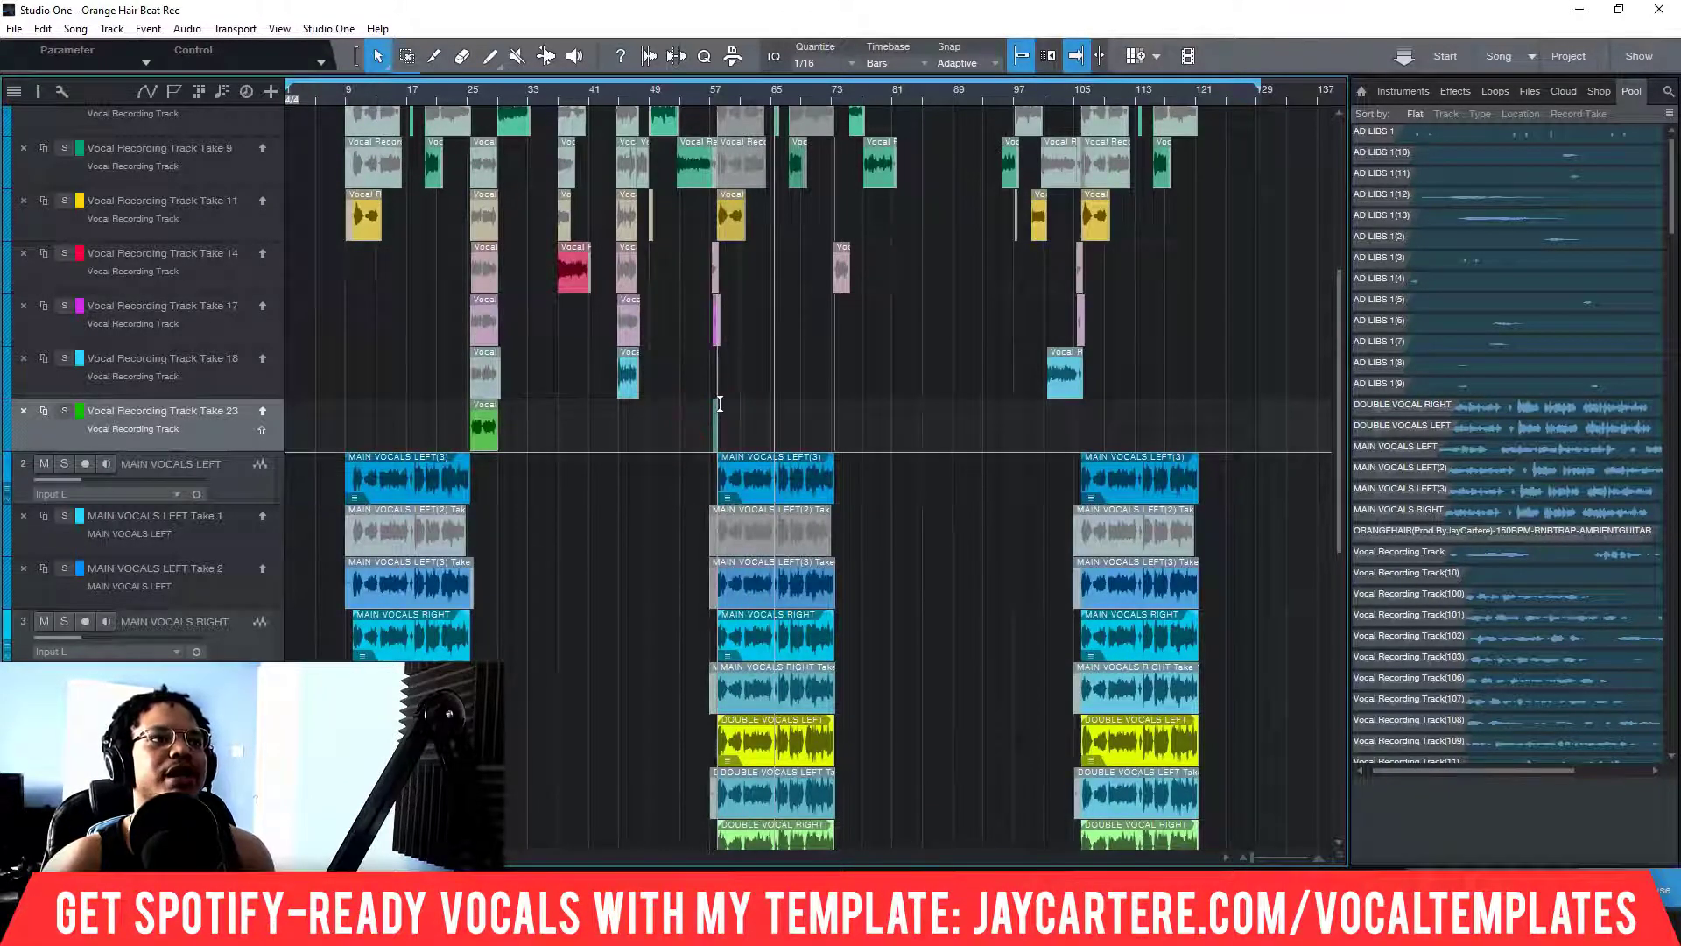
left_click_drag(711, 413, 678, 416)
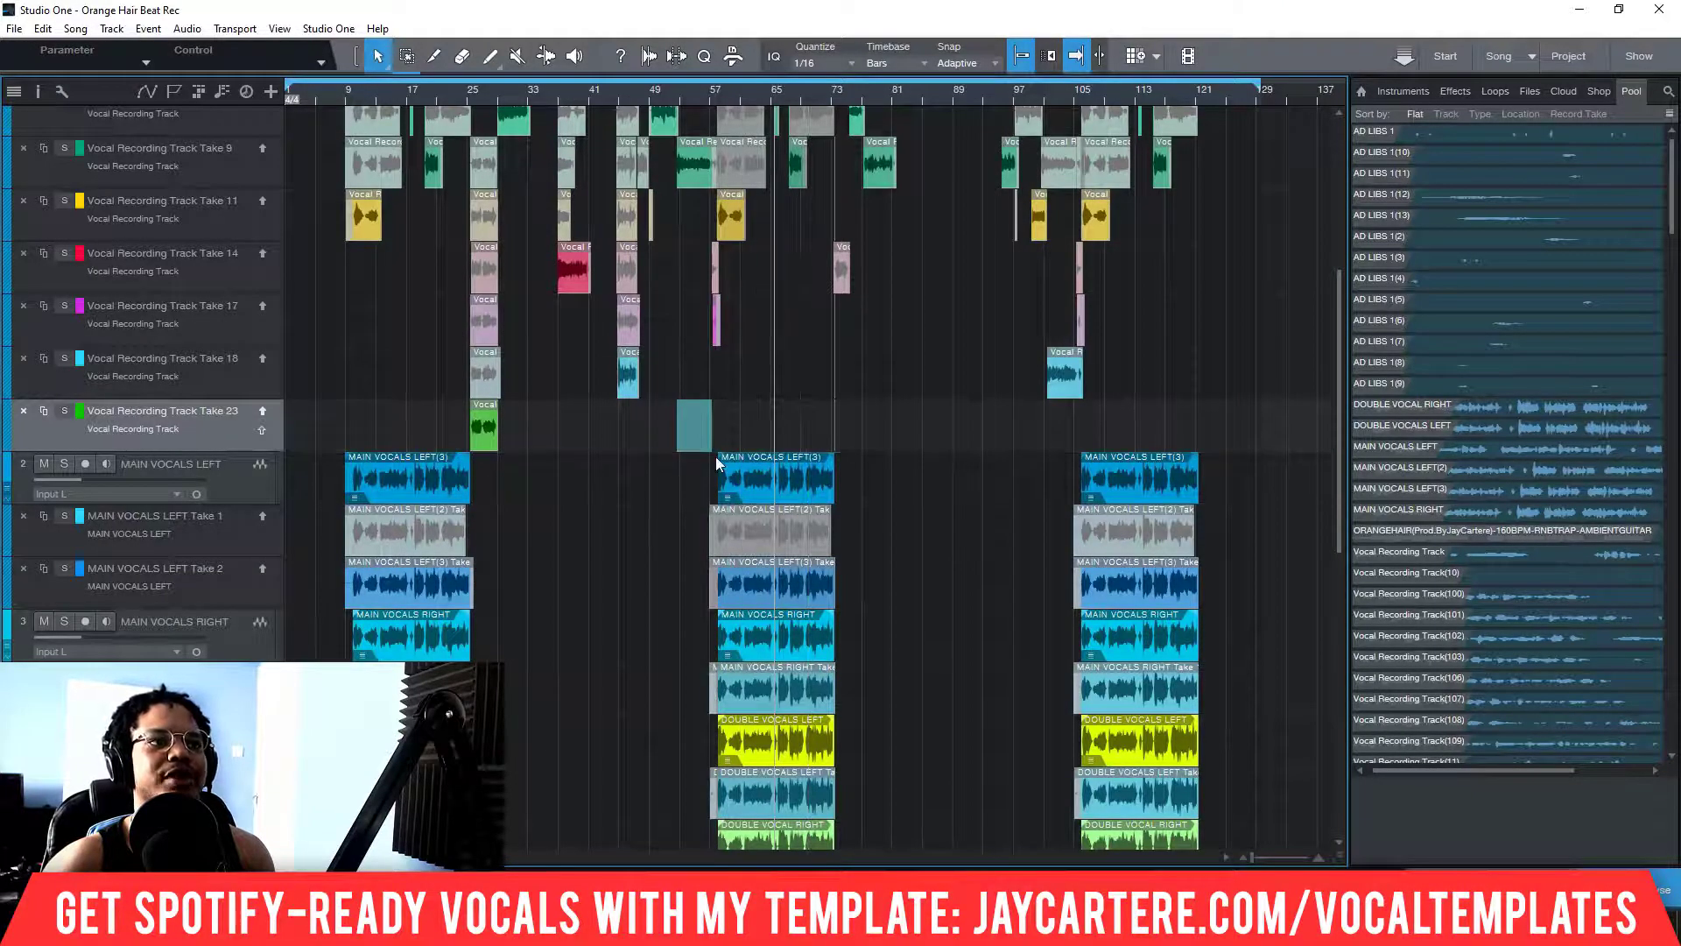
scroll(716, 457, "down", 2)
scroll(716, 464, "up", 10)
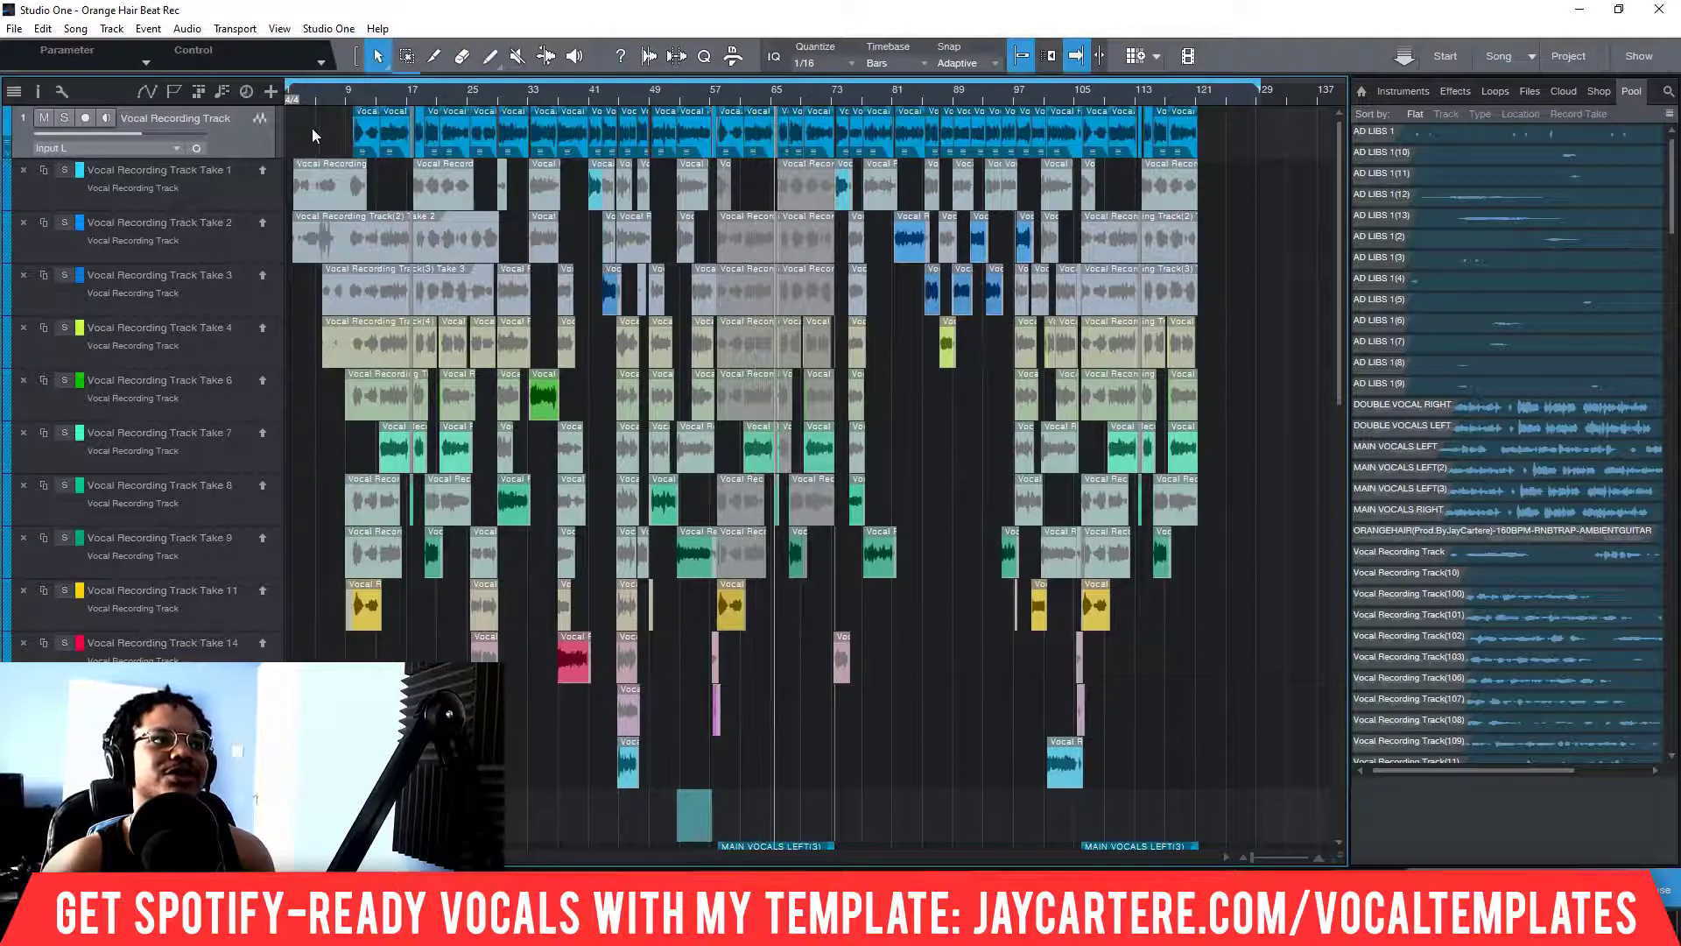
left_click_drag(337, 131, 504, 615)
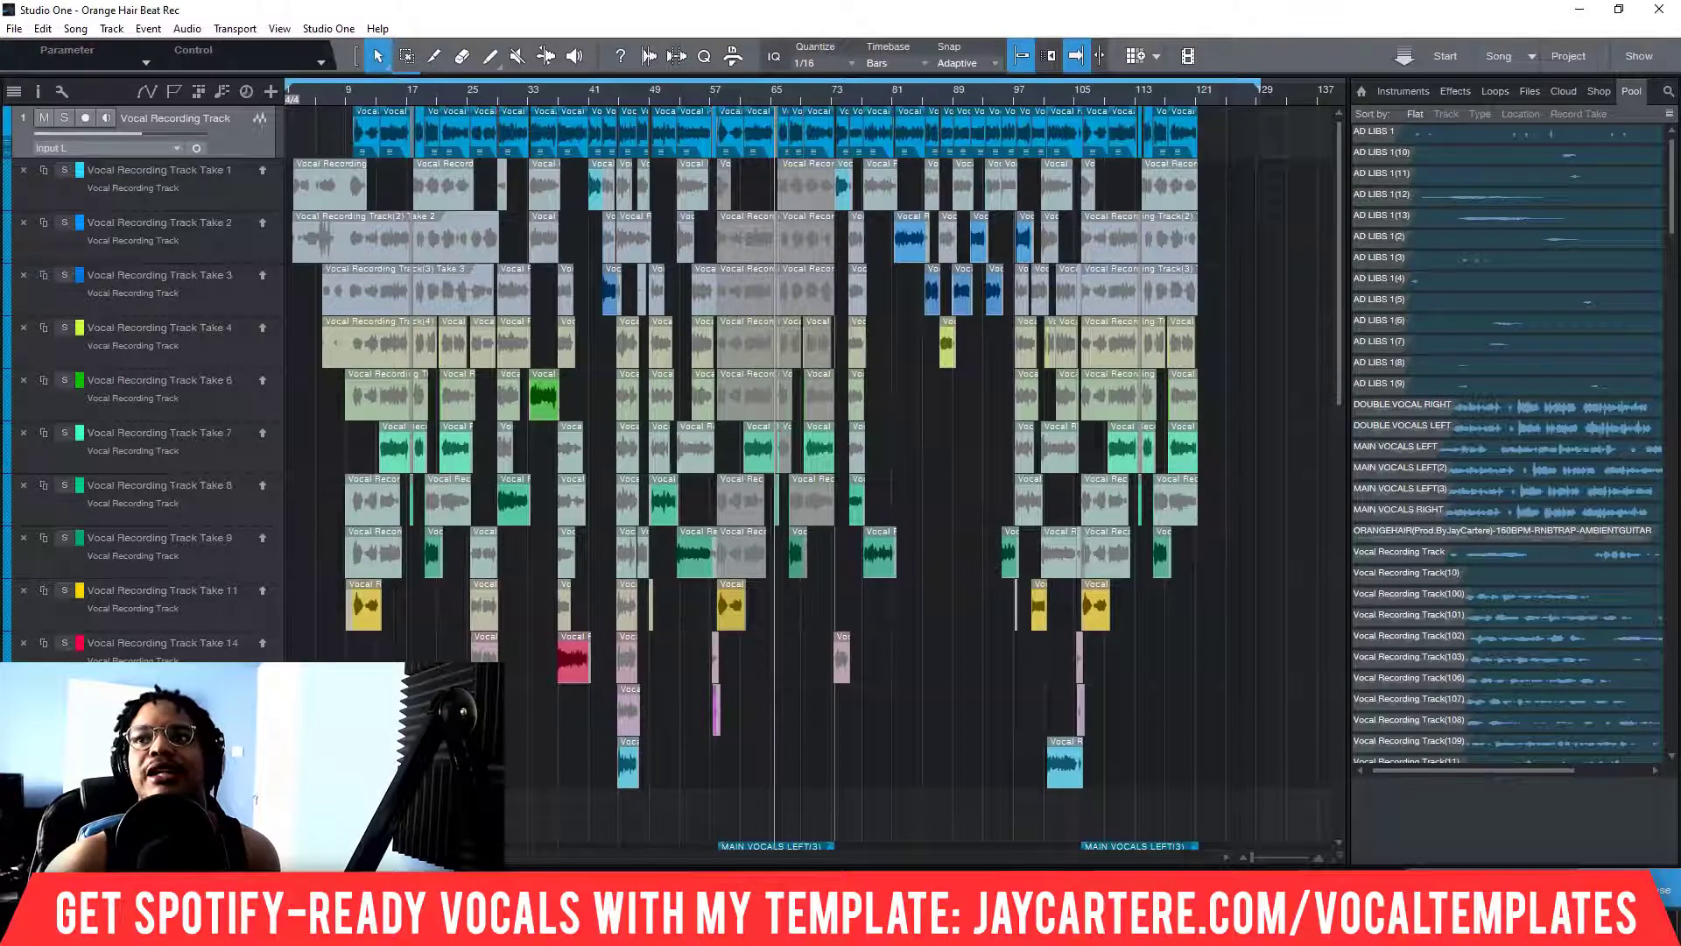
Step: Open the mixer console to examine the inserts and sends of the vocal channels
key("F3")
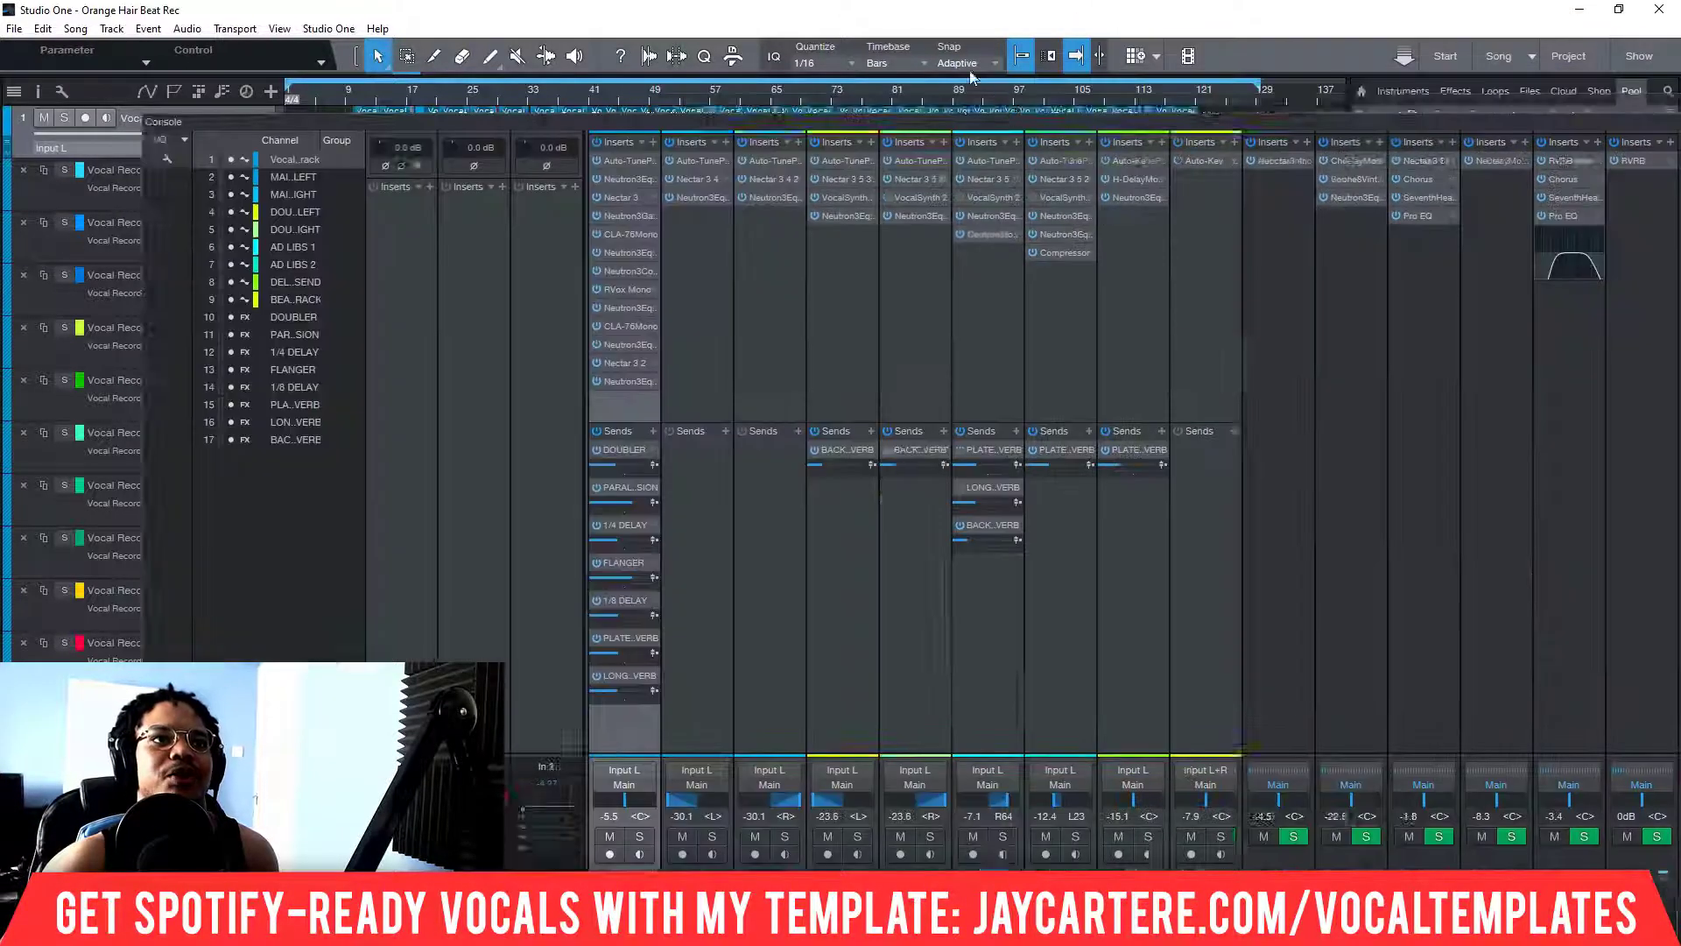